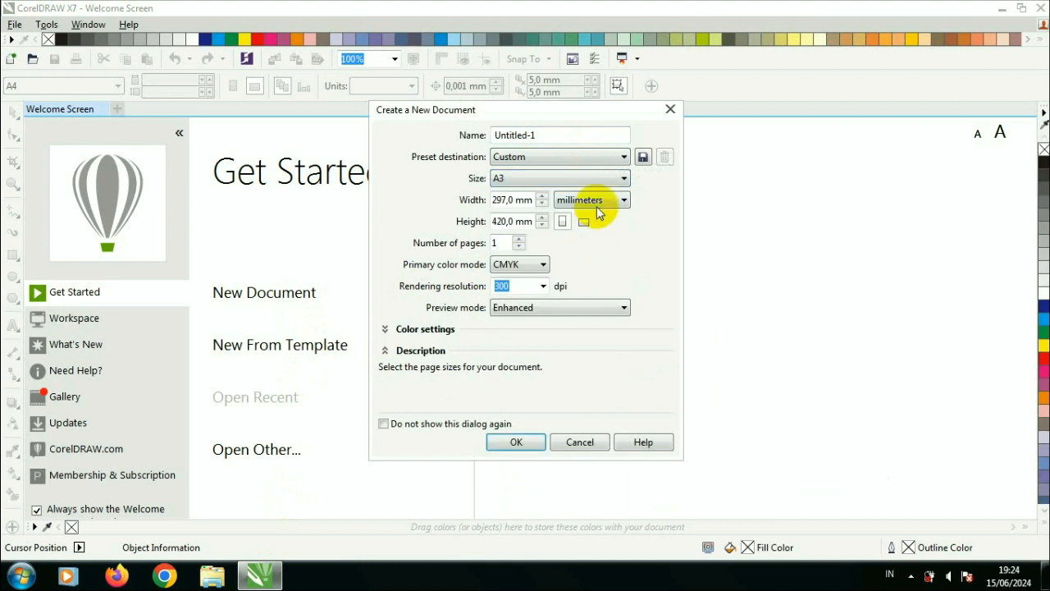
Step: Create a new A3 document in landscape orientation
click(587, 326)
click(583, 221)
key(Return)
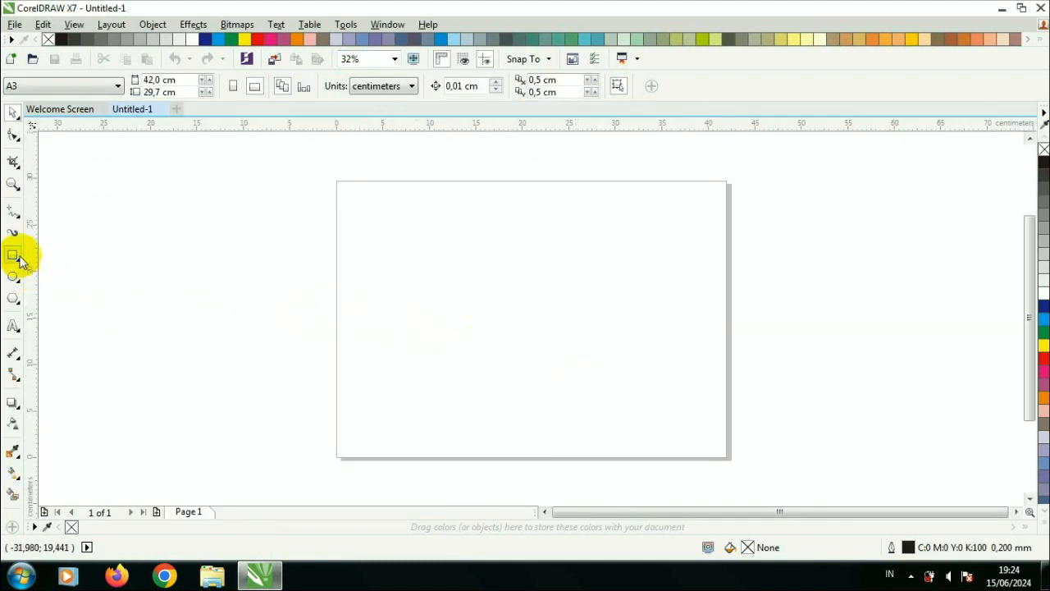
Step: Draw a rectangle about 14.3 × 17.9 cm on the page
click(25, 263)
drag(470, 201, 603, 368)
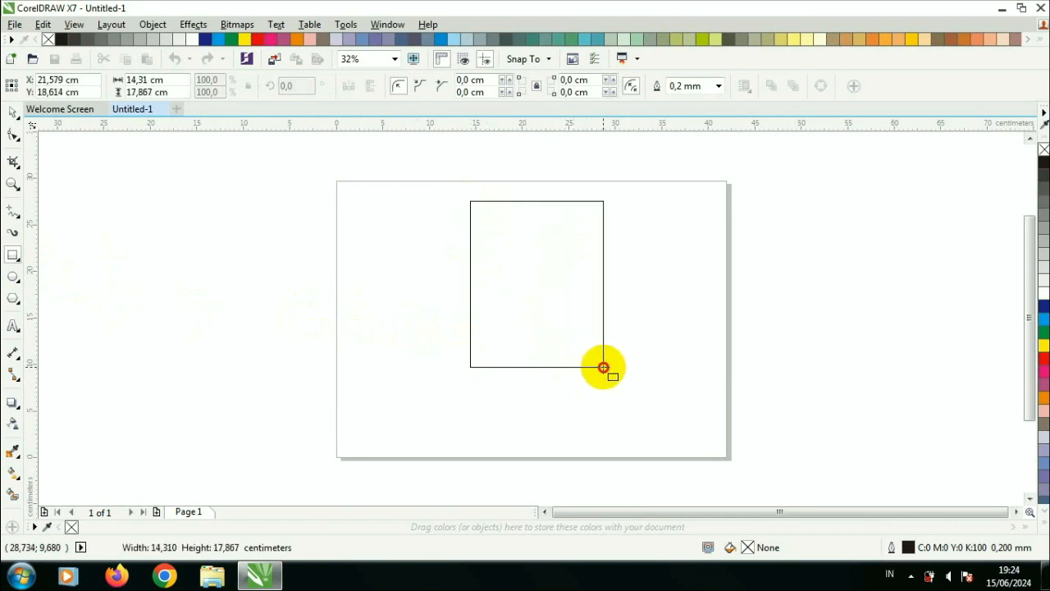
Step: Move the rectangle to the left and convert it to curves
click(13, 112)
drag(579, 239, 531, 234)
right_click(532, 236)
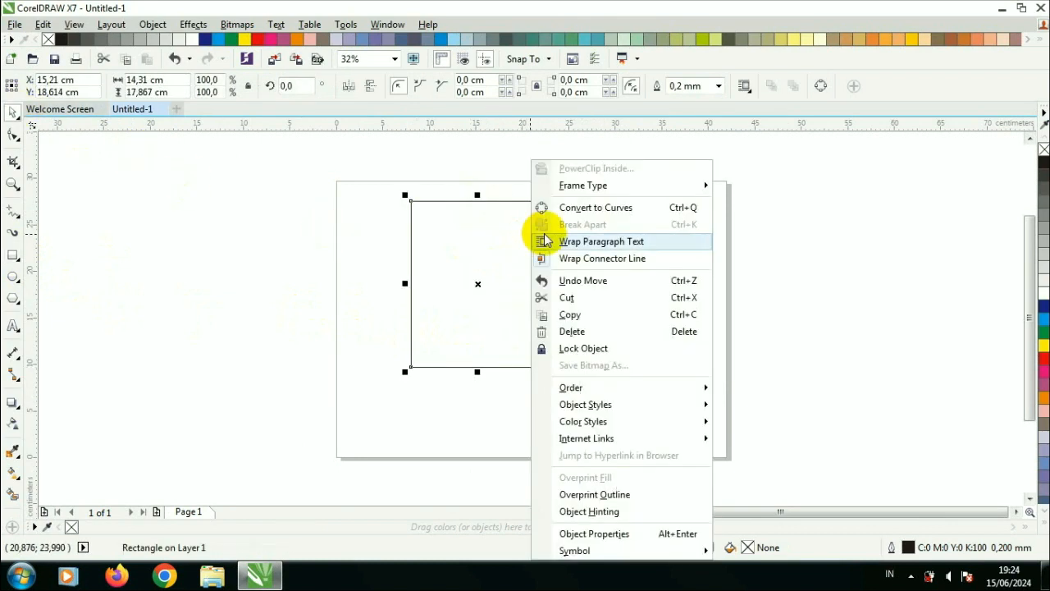
click(598, 207)
Step: Bend the rectangle's left and right sides into curves with the Shape tool
click(13, 135)
right_click(412, 274)
click(451, 281)
drag(402, 288, 401, 287)
right_click(546, 288)
click(558, 297)
drag(544, 288, 537, 282)
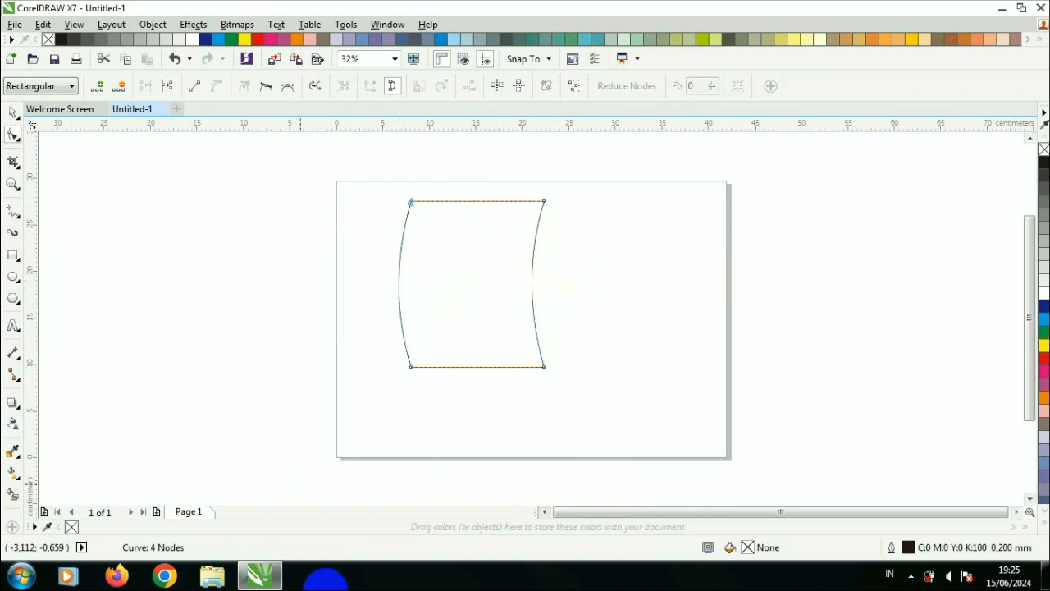
Step: Fill the curved shape yellow and deselect it
key(space)
click(1043, 346)
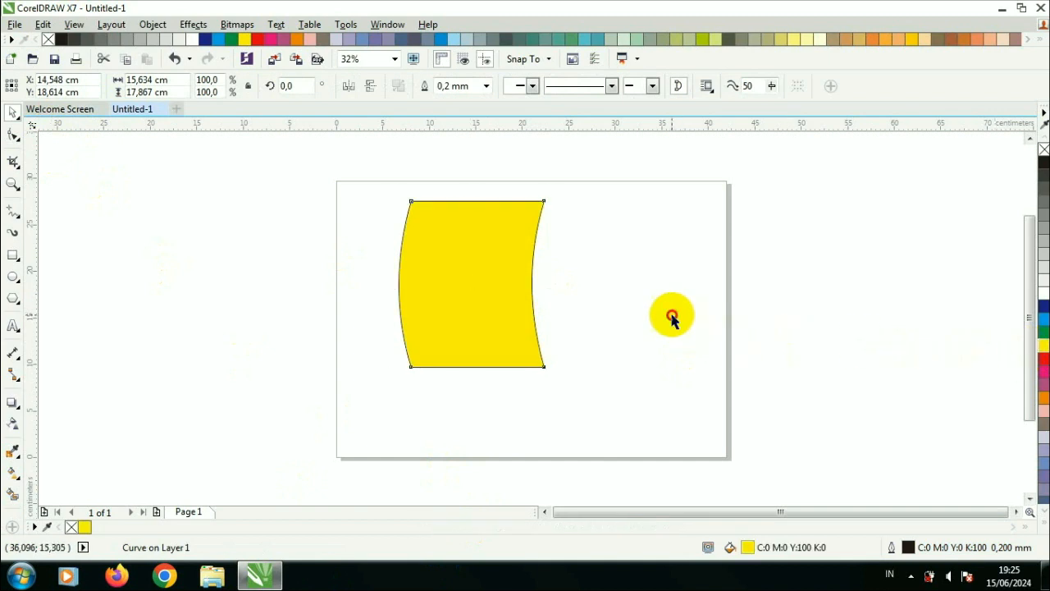
click(670, 317)
Step: Draw a narrow rectangle about 5.3 × 17.9 cm along the shape's right side
click(13, 253)
drag(544, 201, 593, 367)
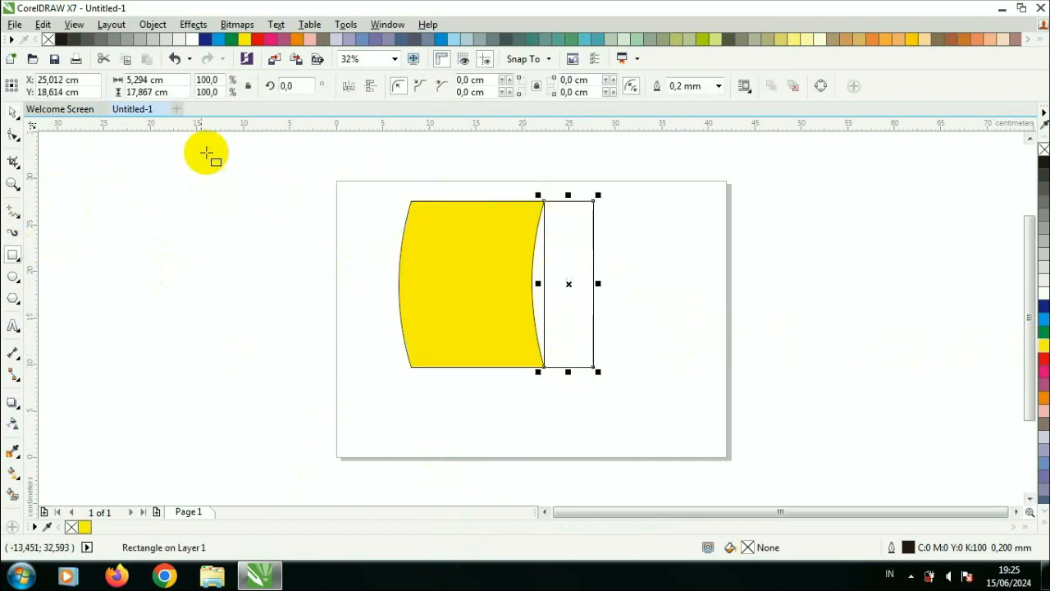
Step: Convert the narrow rectangle to curves, bow its left side outward and pull its right corners inward
click(13, 112)
right_click(582, 233)
click(625, 210)
click(12, 134)
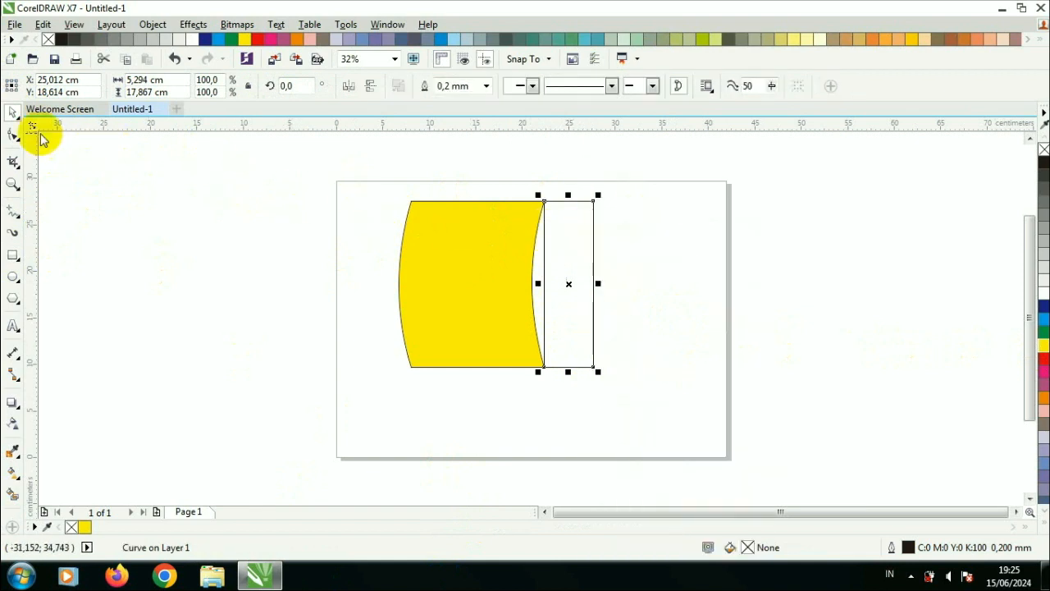
right_click(545, 282)
click(605, 346)
drag(539, 293, 504, 287)
drag(594, 202, 594, 227)
drag(594, 366, 593, 340)
Step: Fill the reshaped side panel yellow
click(13, 112)
click(563, 264)
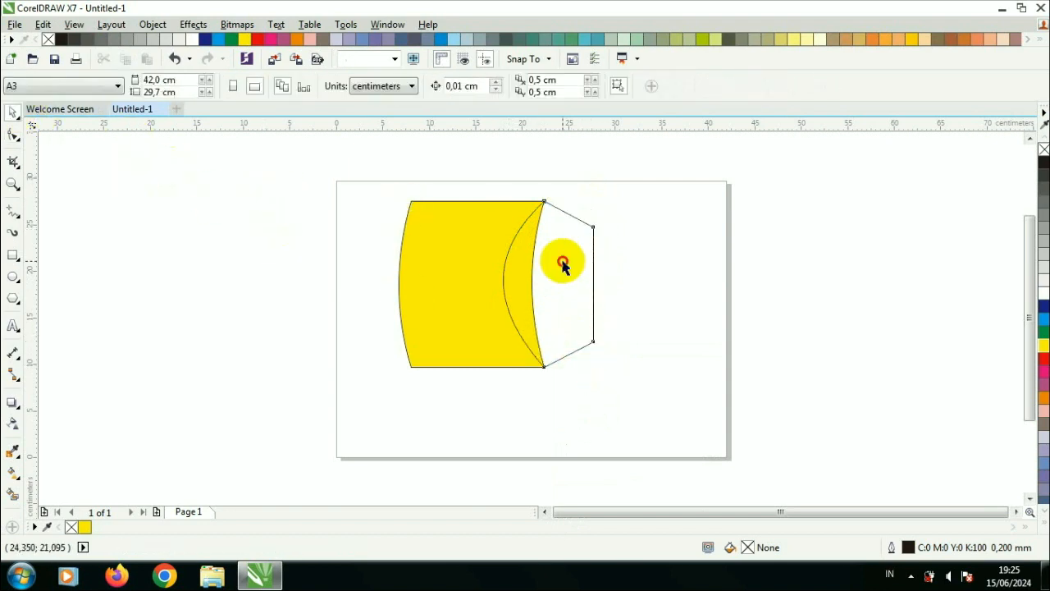
click(1039, 346)
Step: Bring the main curved shape to the front
click(520, 255)
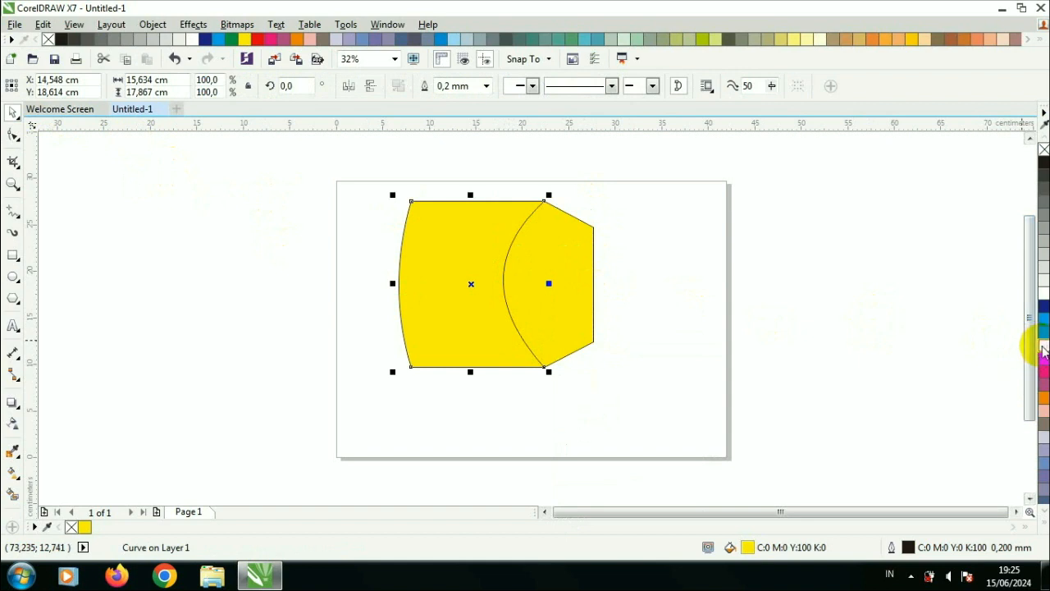
key(shift+Page_Up)
click(808, 274)
Step: Select both shapes and stretch them taller
drag(374, 184, 640, 417)
drag(495, 370, 495, 411)
click(633, 389)
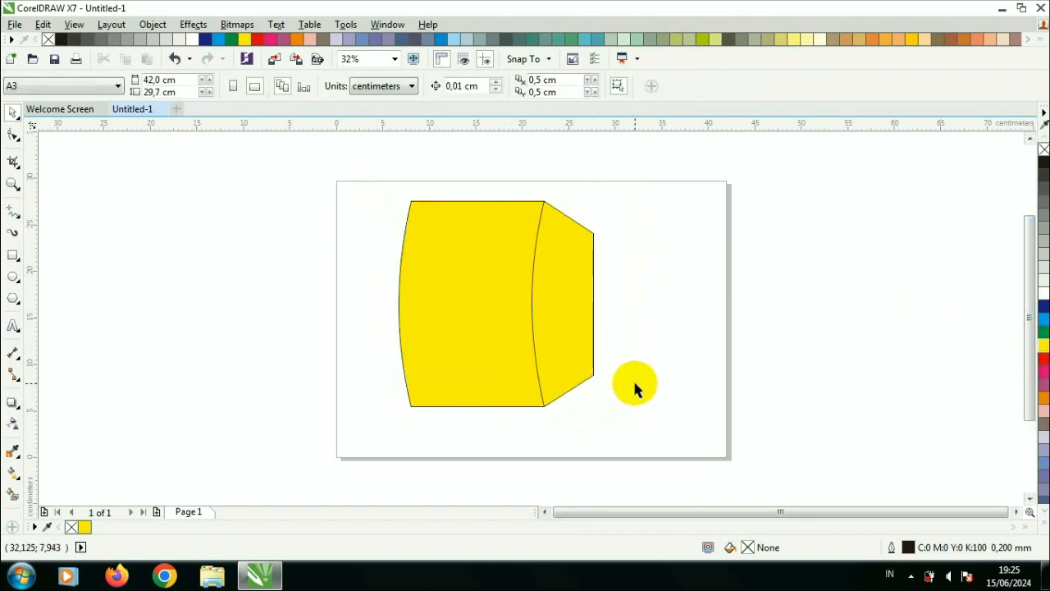
drag(398, 209, 621, 429)
drag(495, 411, 546, 378)
click(625, 347)
Step: Draw a circle about 4.1 cm wide overlapping the main shape's left edge
scroll(548, 267, up, 2)
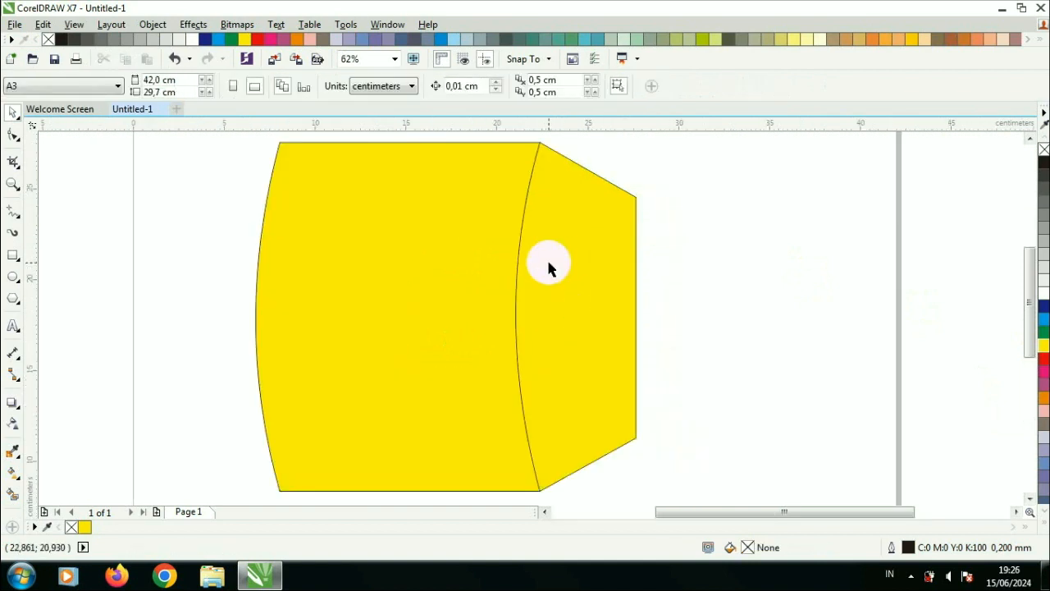
click(12, 276)
drag(218, 212, 256, 250)
Step: Duplicate the circle twice, spacing the copies down the left edge
click(12, 112)
drag(203, 210, 235, 315)
key(ctrl+d)
click(476, 348)
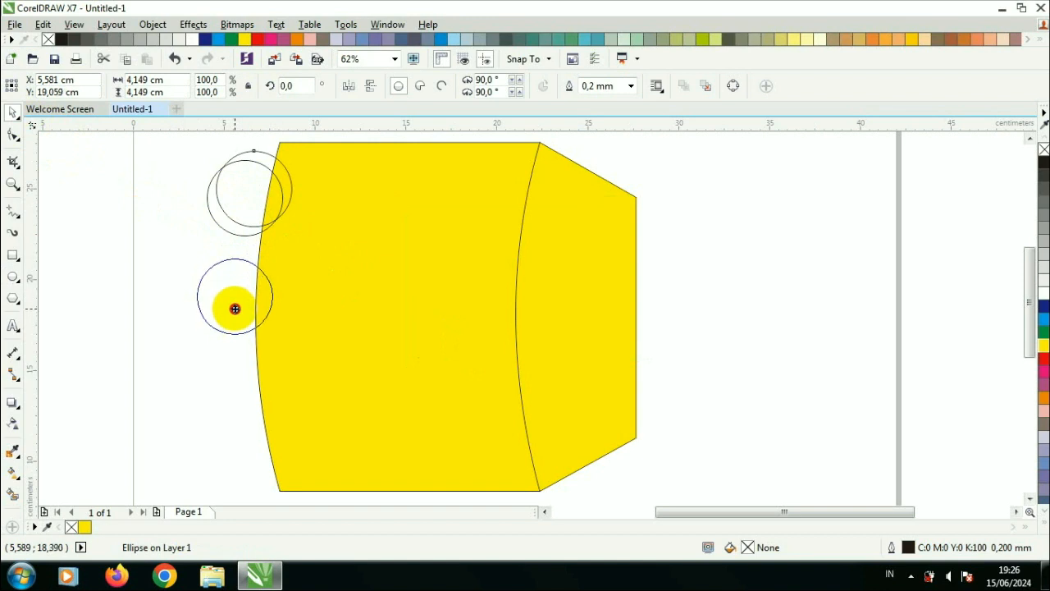
drag(220, 390, 238, 389)
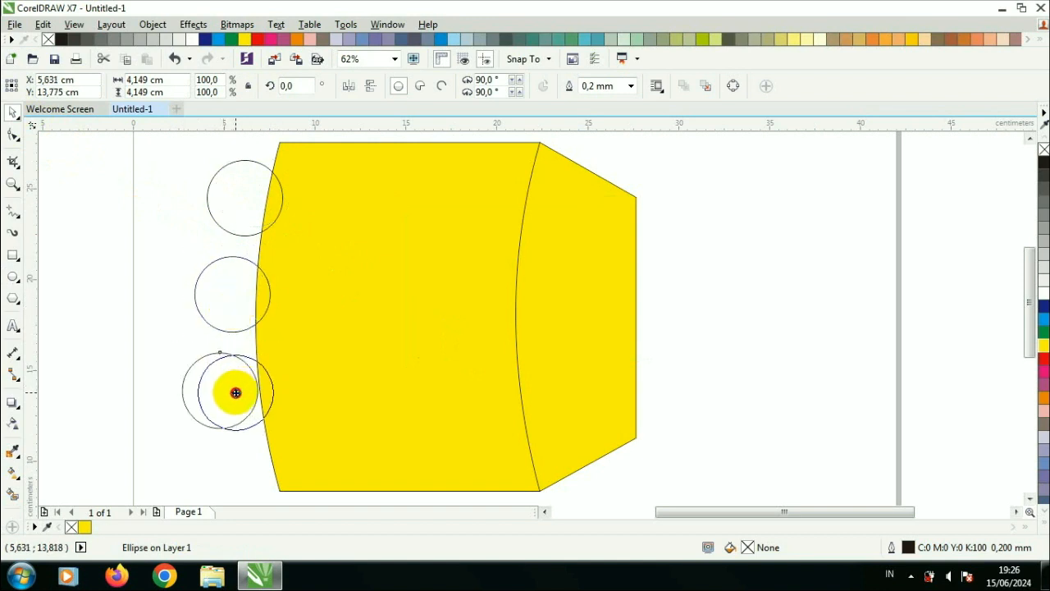
Step: Trim the three circles out of the main shape's left edge
click(227, 194)
shift+click(221, 289)
shift+click(233, 379)
click(325, 353)
click(183, 172)
click(224, 192)
shift+click(233, 279)
shift+click(226, 376)
shift+click(356, 307)
click(440, 85)
Step: Move the circles onto the side panel's left edge and trim them from the side panel
click(205, 248)
click(239, 277)
shift+click(265, 199)
shift+click(227, 364)
drag(189, 310, 538, 335)
shift+click(462, 183)
click(448, 86)
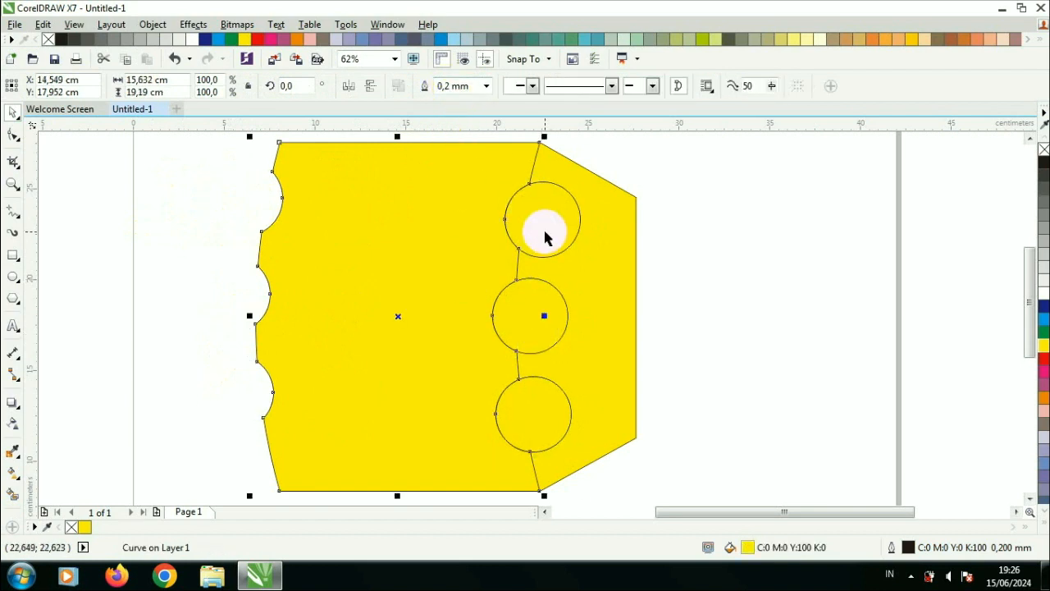
Step: Move the circles to the side panel's right edge and trim them from it
click(544, 235)
shift+click(537, 277)
shift+click(531, 393)
drag(533, 417, 689, 408)
drag(747, 213, 650, 249)
shift+click(568, 249)
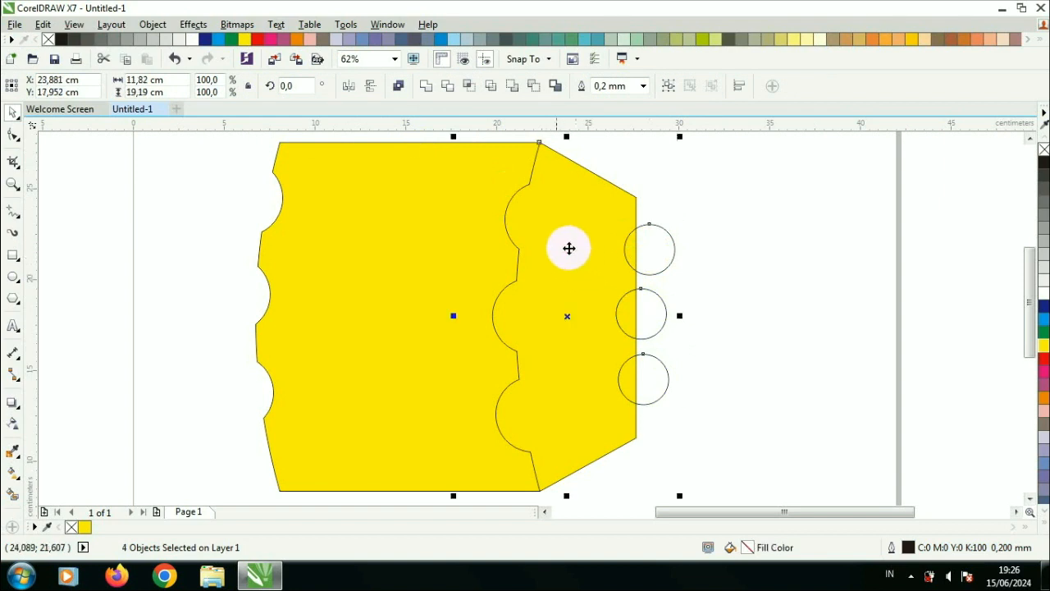
click(444, 89)
Step: Move the three circles off the shapes onto the left margin
click(730, 244)
click(659, 257)
shift+click(659, 303)
shift+click(645, 388)
drag(646, 387, 161, 341)
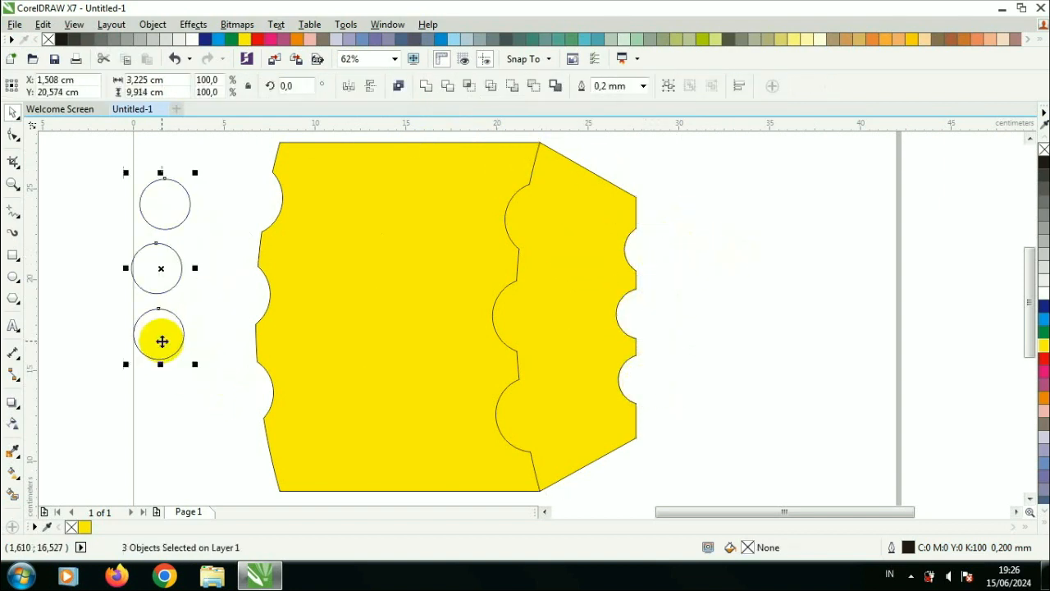
scroll(289, 179, down, 1)
drag(271, 146, 492, 382)
drag(466, 248, 457, 255)
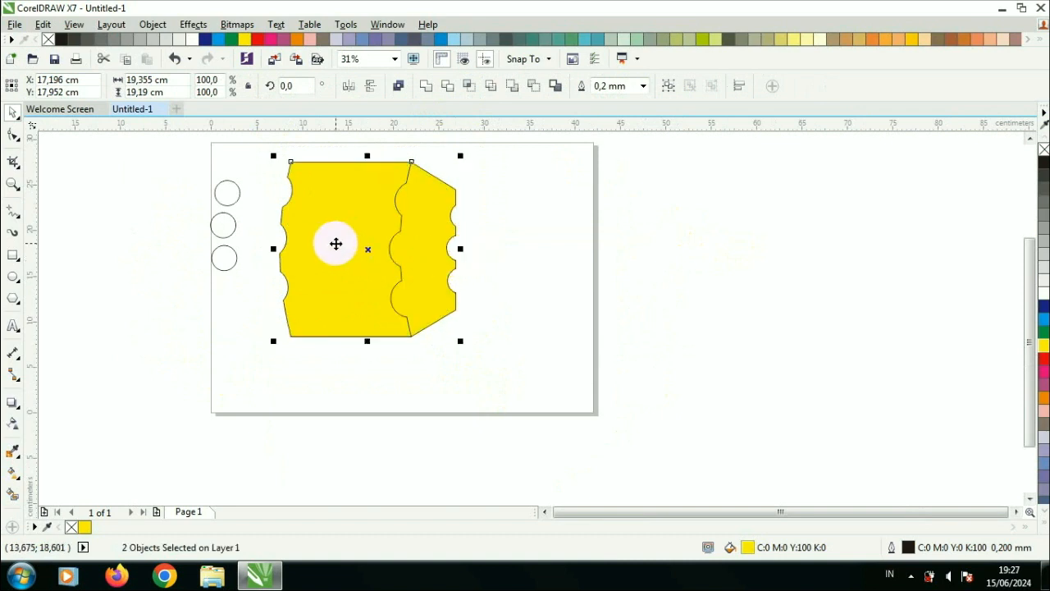
scroll(336, 243, up, 1)
scroll(482, 260, down, 1)
drag(532, 258, 536, 261)
drag(271, 188, 228, 277)
key(Escape)
Step: Give the main shape a black 0.1 cm outline with round caps, behind fill and scaled with object
scroll(399, 231, up, 1)
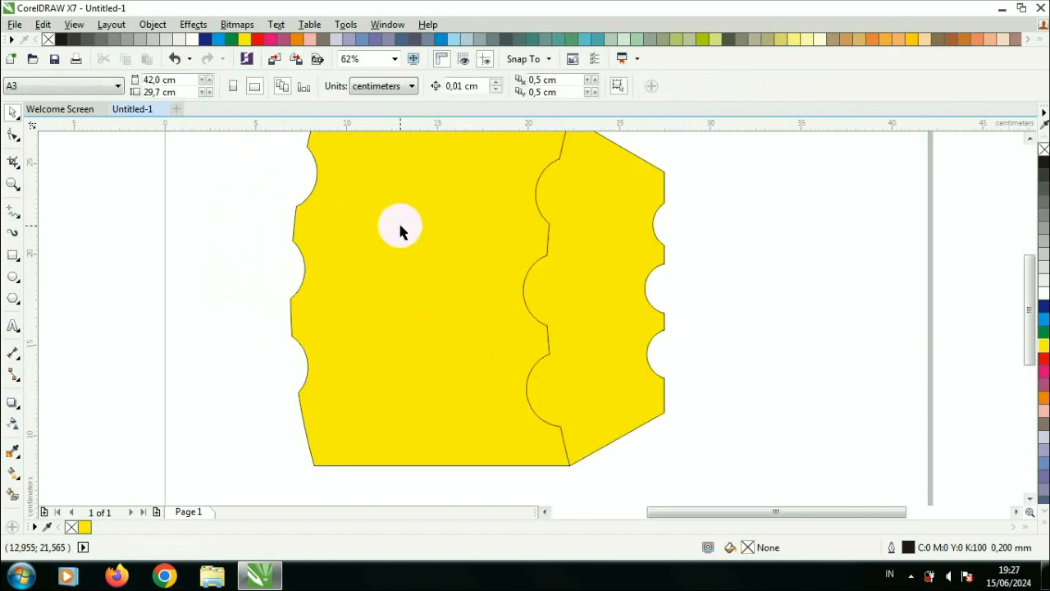
scroll(406, 226, down, 1)
click(386, 185)
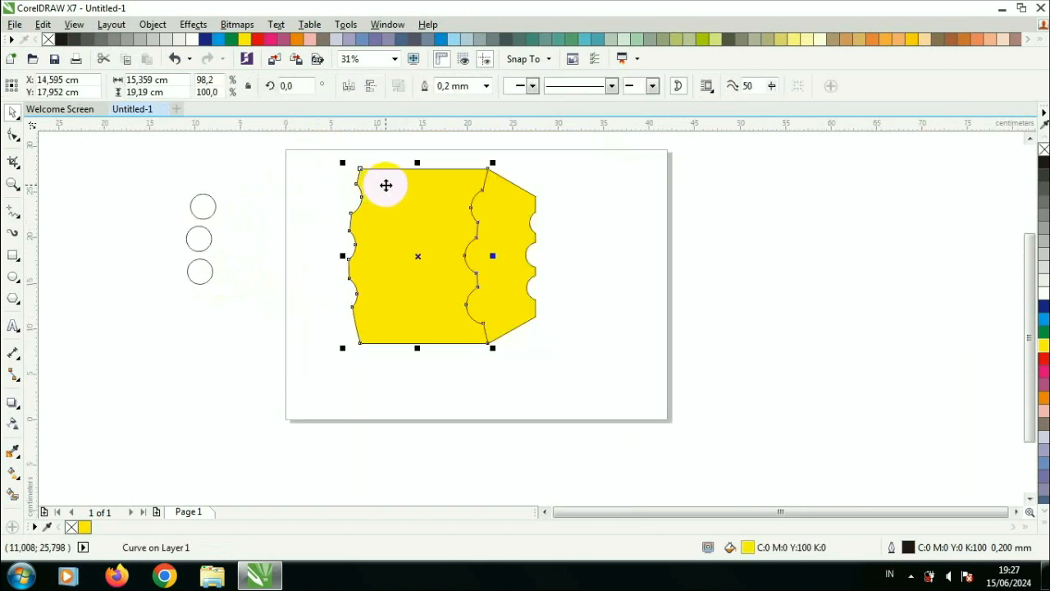
key(F12)
click(451, 149)
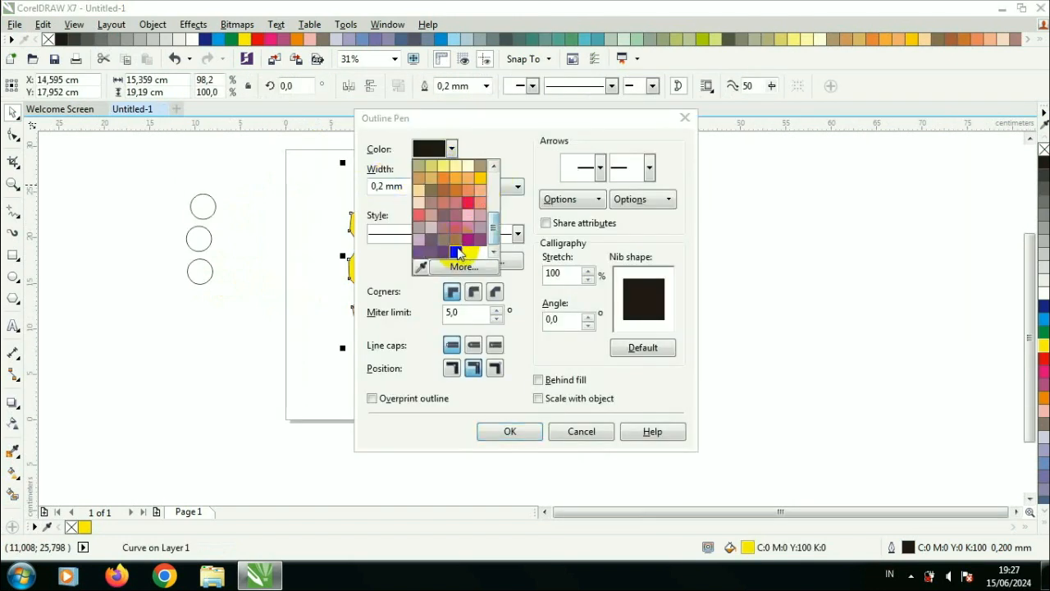
click(483, 187)
click(469, 318)
click(428, 186)
click(410, 270)
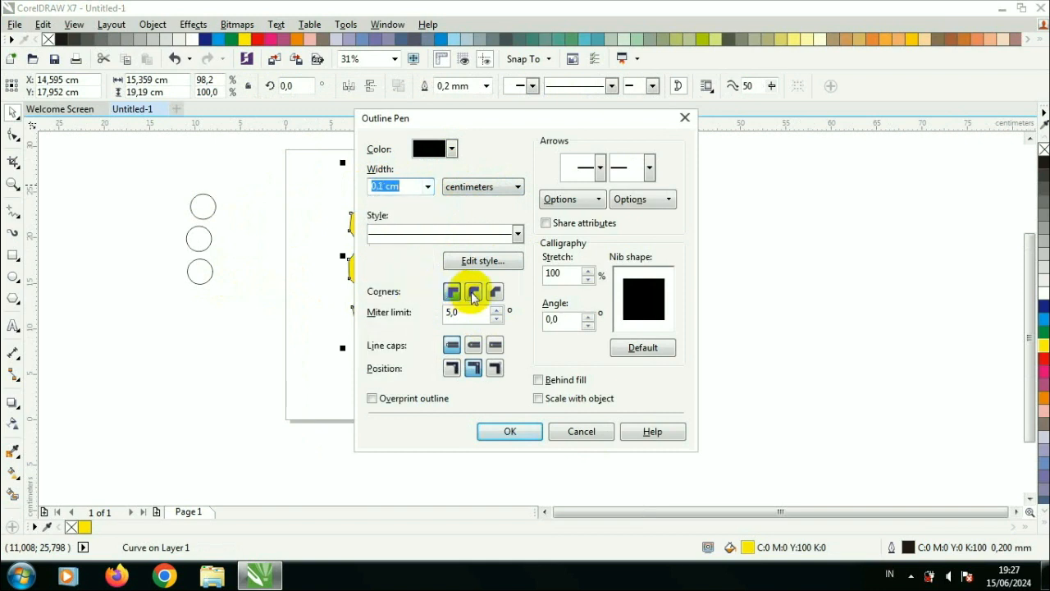
click(474, 344)
click(538, 380)
click(538, 398)
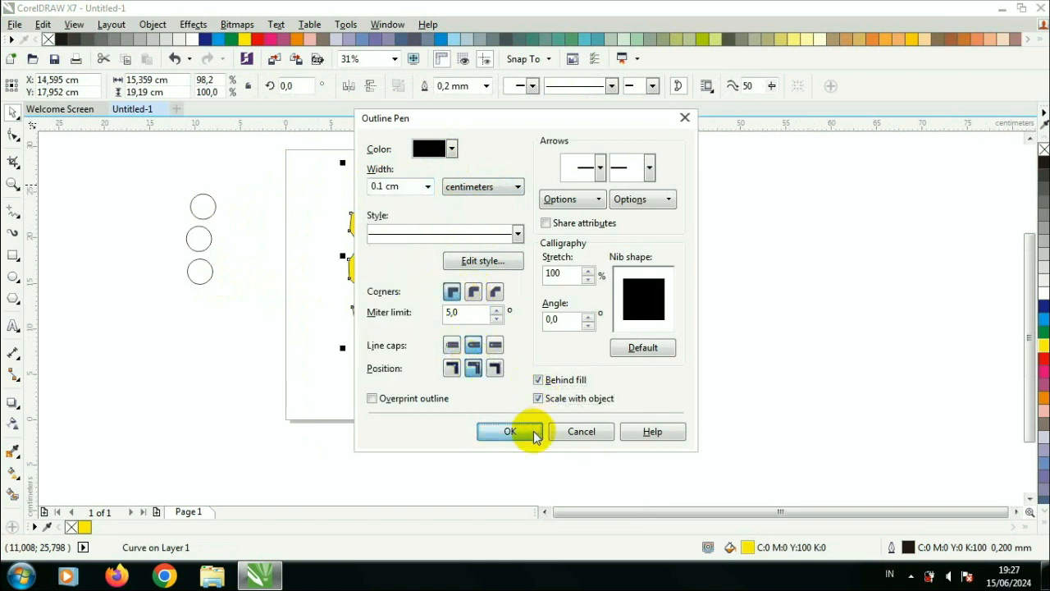
click(510, 431)
Step: Increase the main shape's outline width to 0.3 cm
scroll(482, 241, up, 2)
key(F12)
click(428, 186)
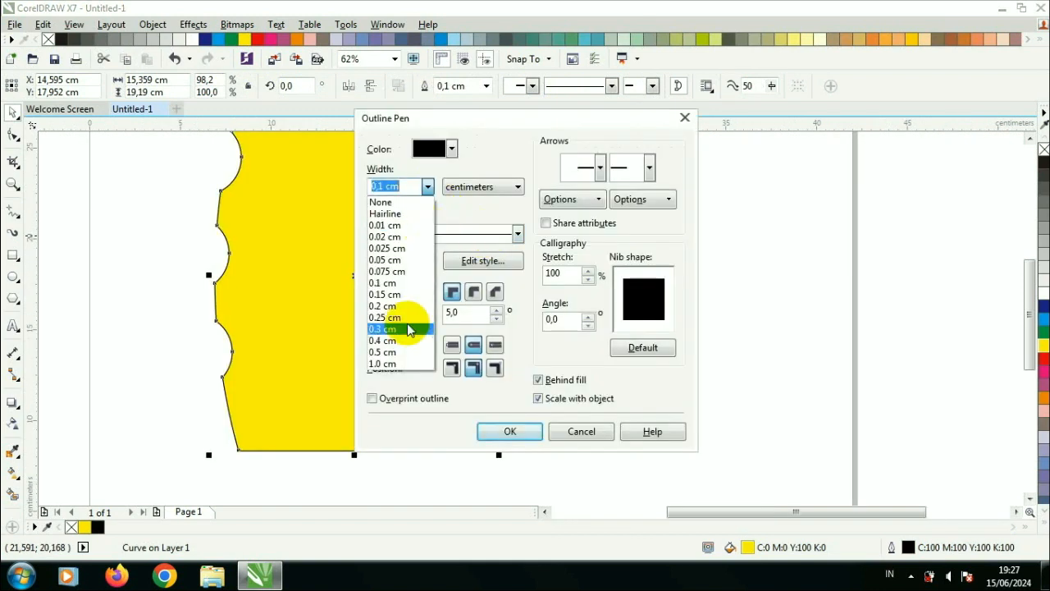
click(408, 329)
click(509, 430)
Step: Give the side panel a black 0.25 cm outline, behind fill and scaled with object
click(525, 398)
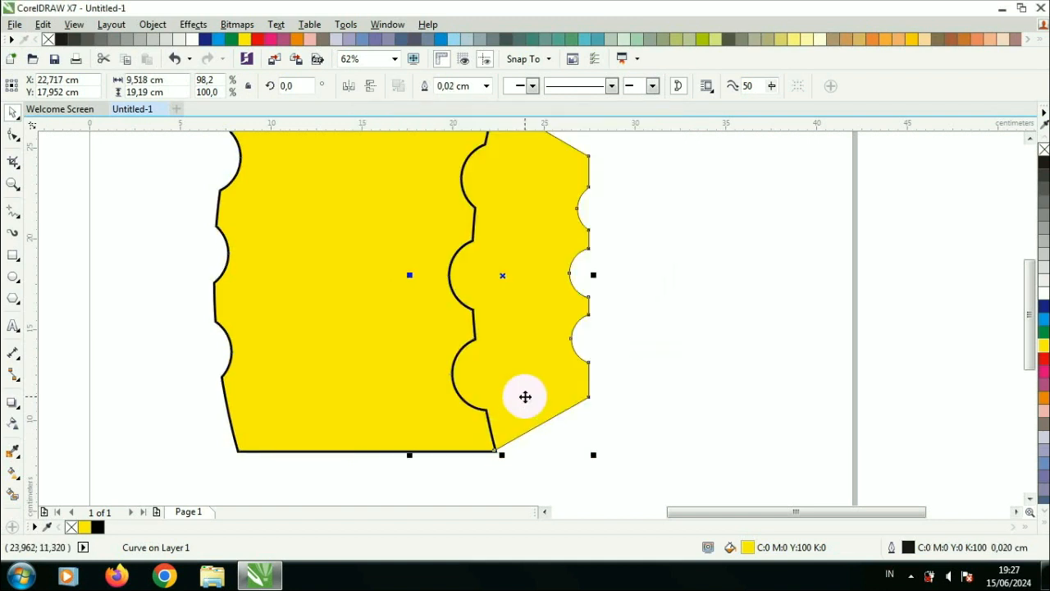
key(F12)
click(428, 187)
click(408, 317)
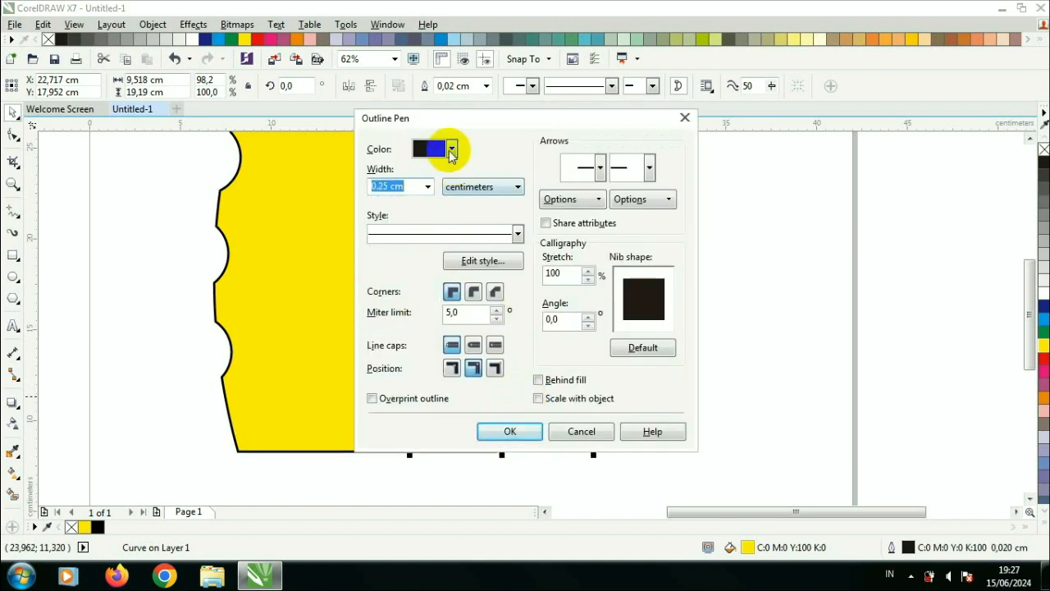
click(451, 150)
click(421, 161)
click(538, 380)
click(538, 398)
click(529, 434)
Step: Draw a rectangle about 14.2 × 5.8 cm directly below the main shape
key(Escape)
scroll(494, 273, down, 1)
scroll(463, 213, up, 1)
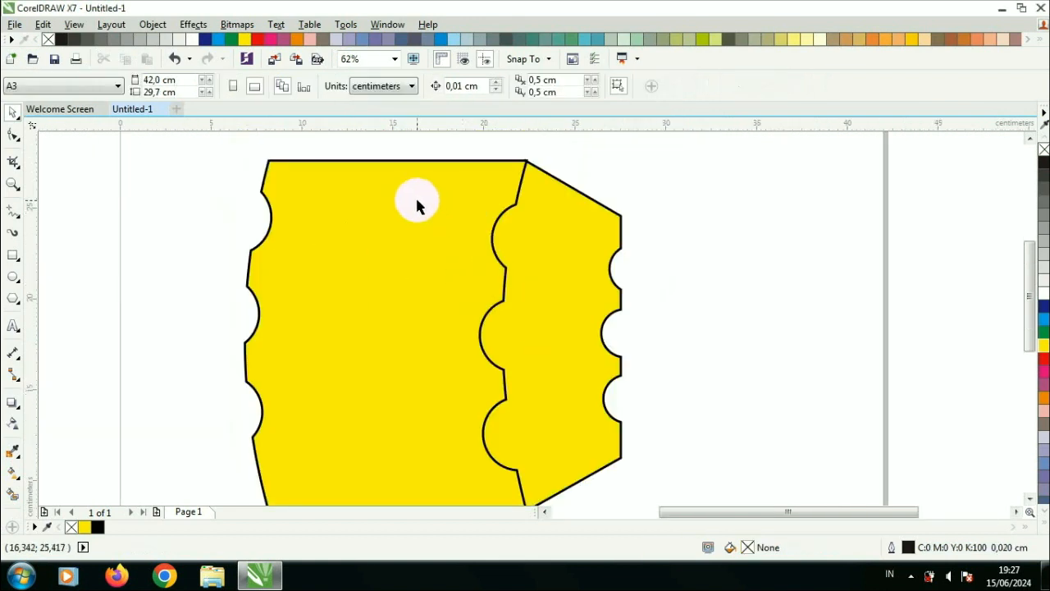
scroll(348, 335, down, 1)
scroll(360, 407, up, 1)
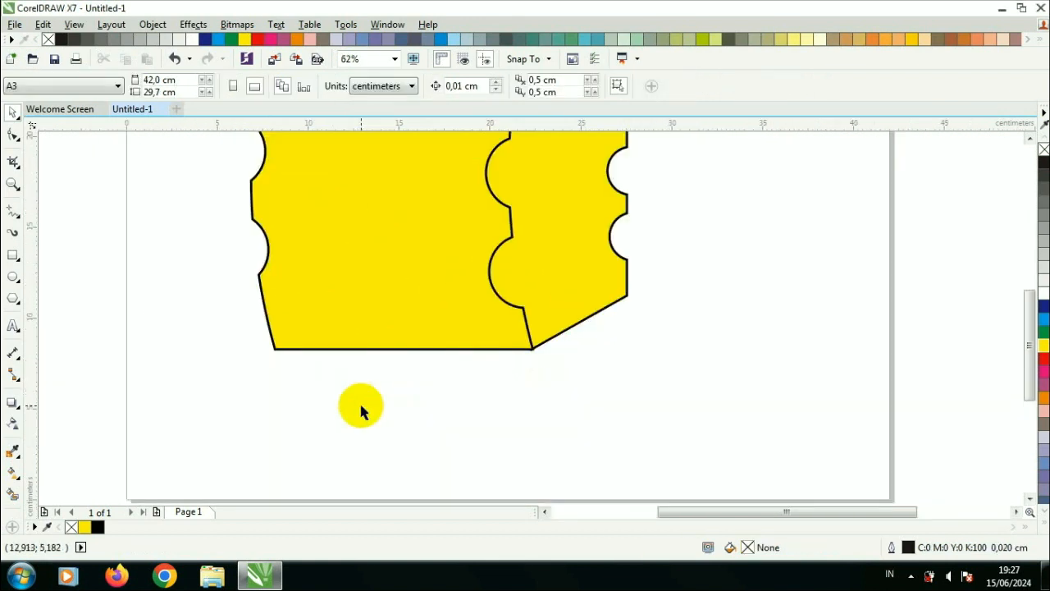
click(14, 256)
drag(276, 349, 534, 453)
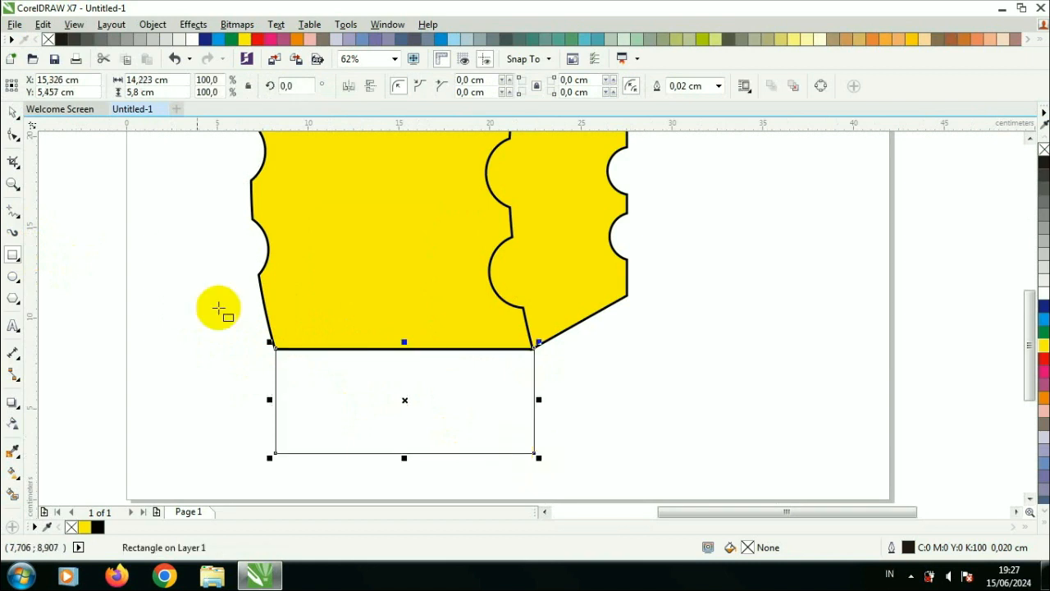
Step: Convert the lower rectangle to curves and shift its bottom-left corner inward
key(ctrl+q)
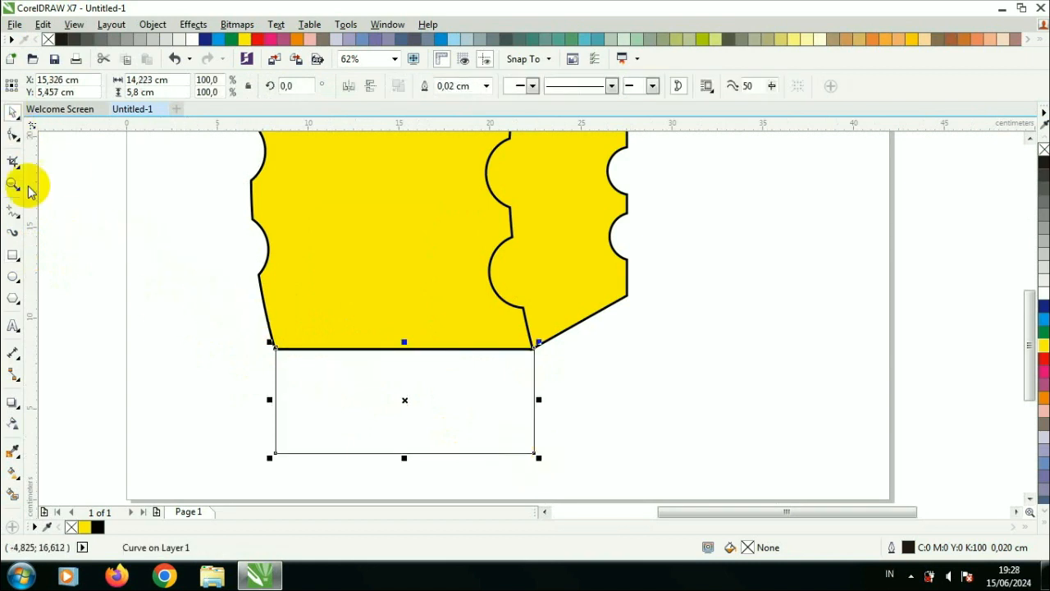
click(14, 136)
drag(276, 452, 298, 452)
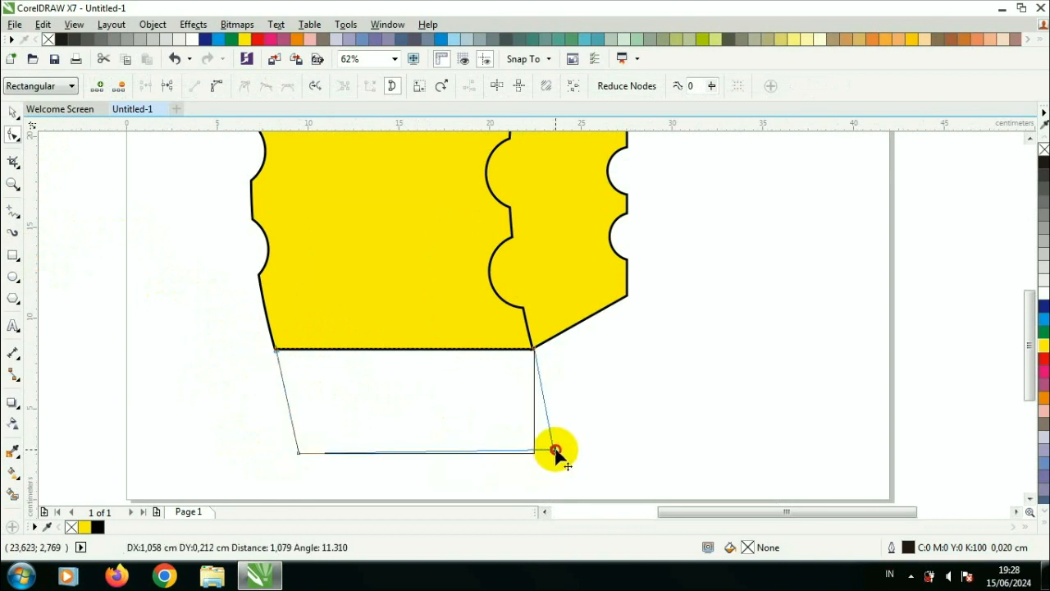
Step: Draw a rectangle about 7.0 × 7.2 cm below the side panel and convert it to curves
click(13, 111)
click(13, 255)
drag(525, 322, 650, 450)
key(ctrl+q)
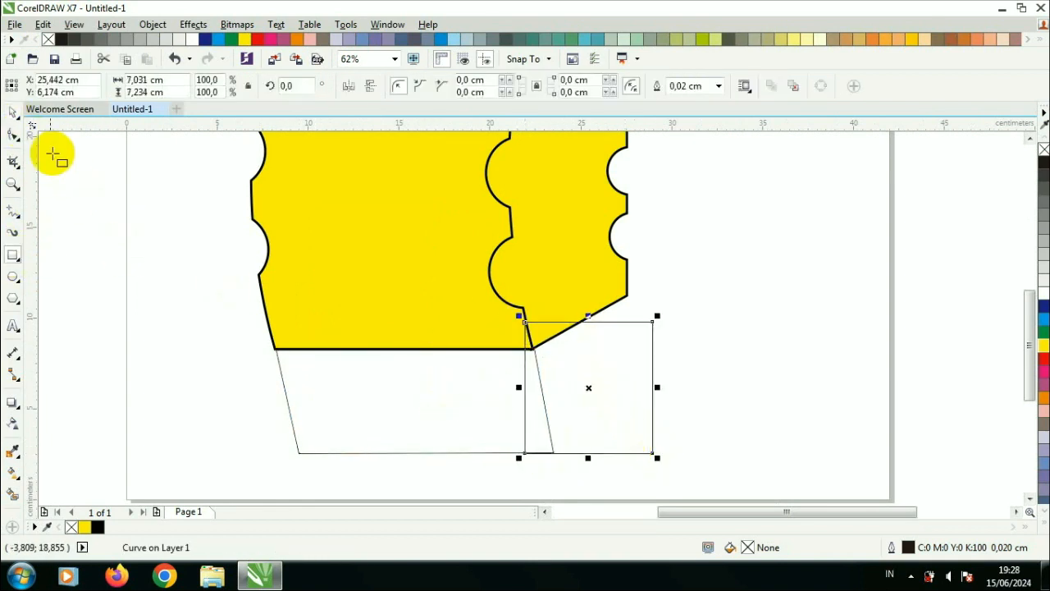
Step: Move the new shape's corners to form a slanted base piece under the side panel
click(14, 136)
drag(526, 323, 533, 349)
drag(653, 322, 628, 295)
drag(525, 452, 553, 452)
drag(646, 424, 629, 402)
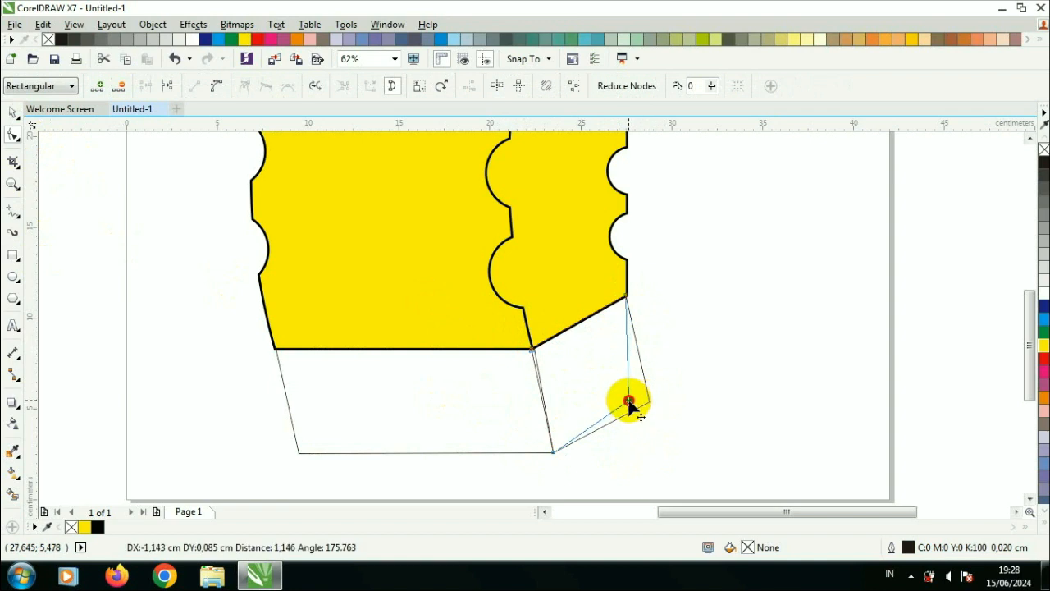
Step: Select both lower pieces and fill them brown
click(13, 116)
click(354, 384)
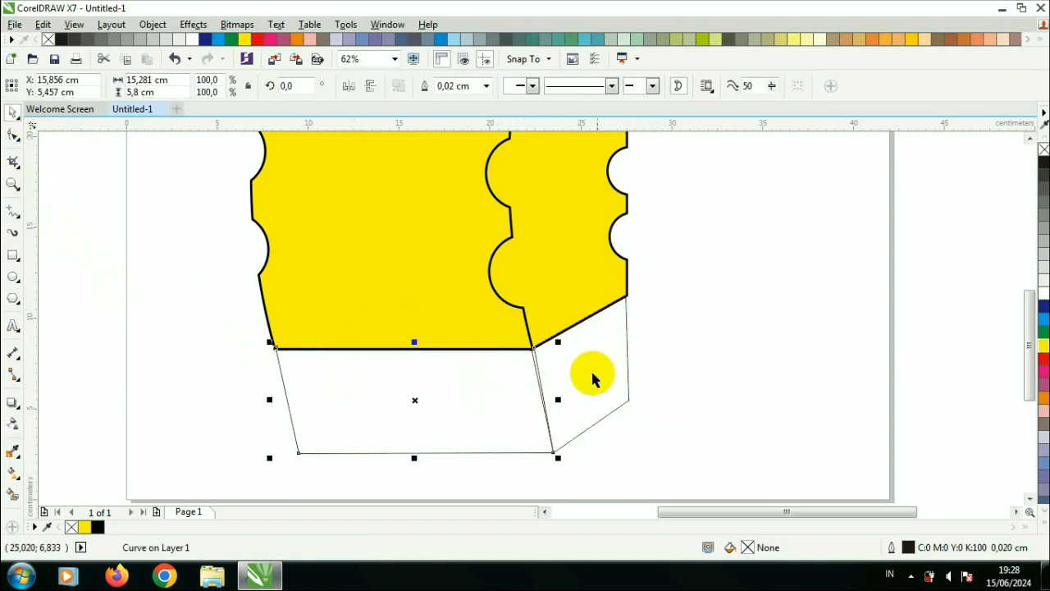
shift+click(593, 374)
click(950, 41)
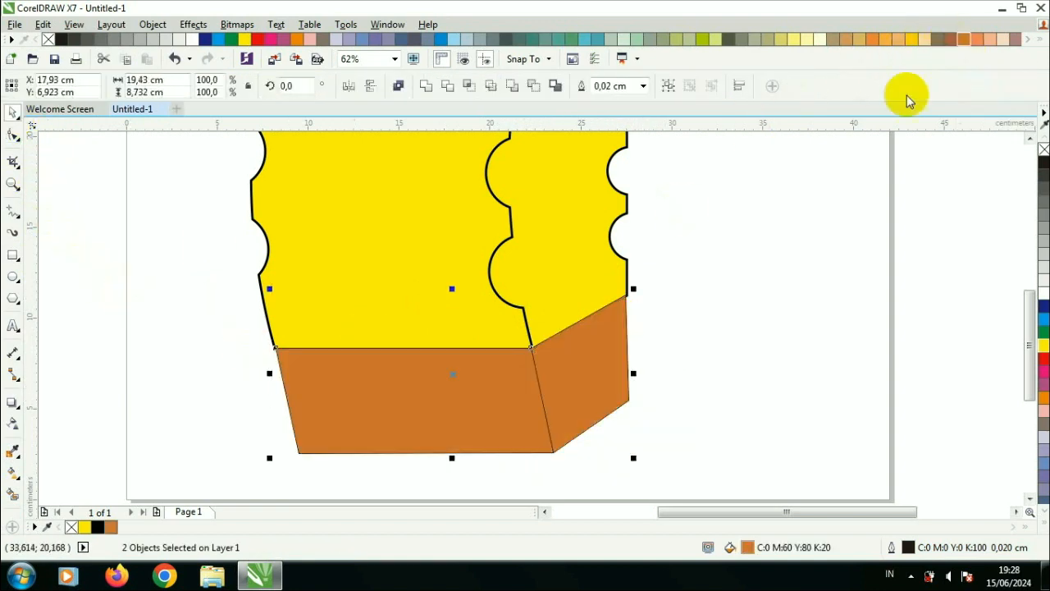
Step: Give both brown base pieces a 0.25 cm black outline with round line caps
key(F12)
click(427, 186)
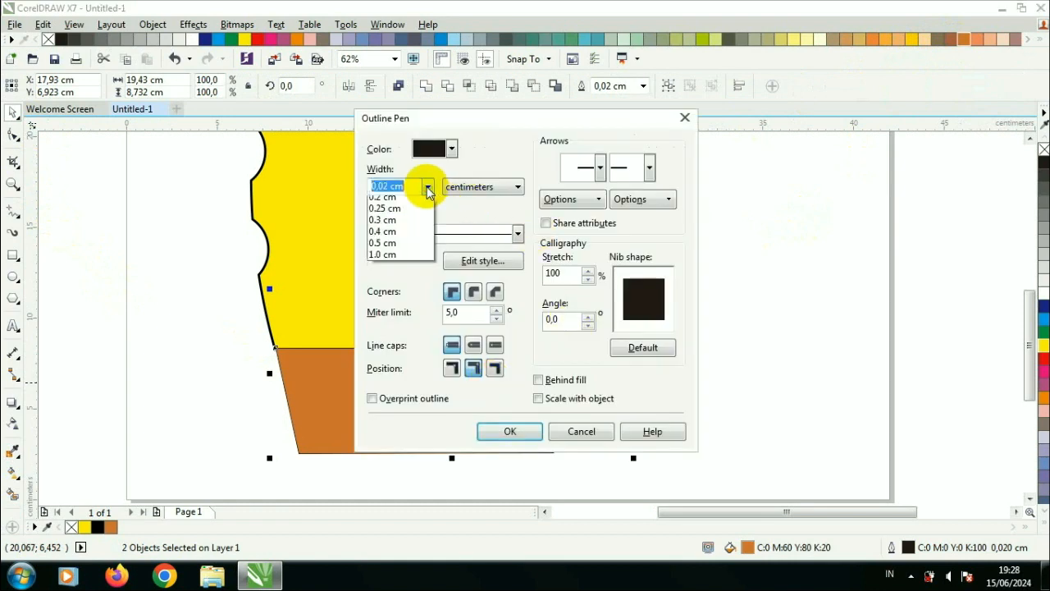
click(400, 344)
click(451, 148)
drag(492, 187, 491, 234)
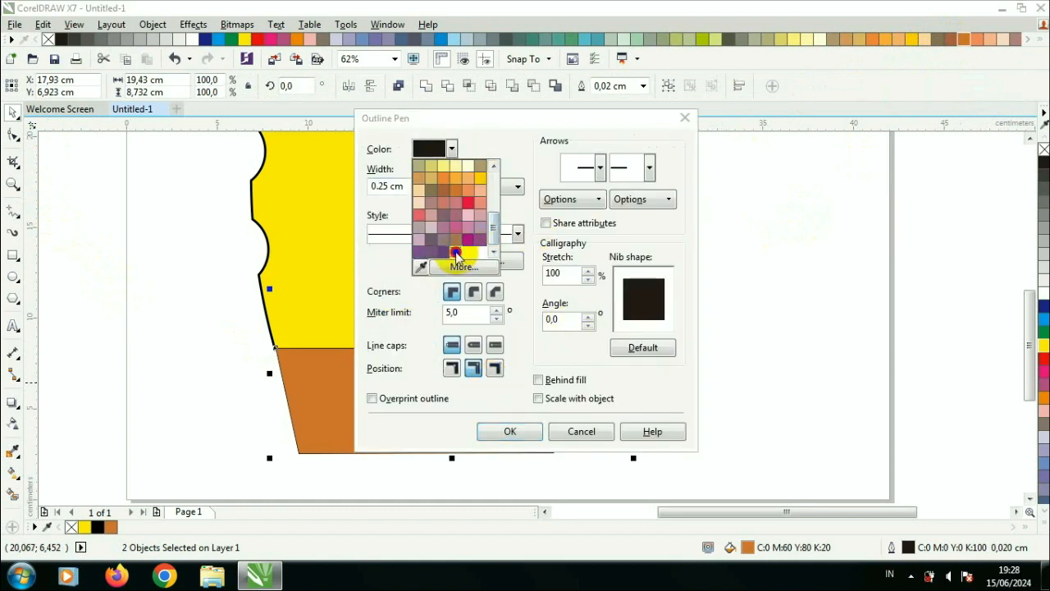
click(456, 251)
click(456, 292)
click(474, 343)
click(474, 367)
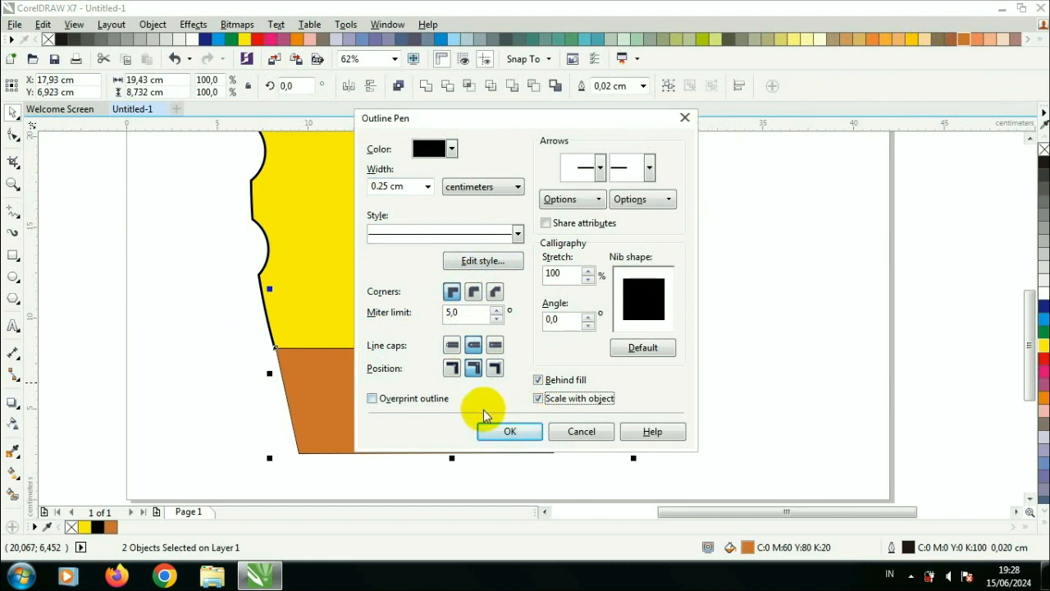
click(483, 430)
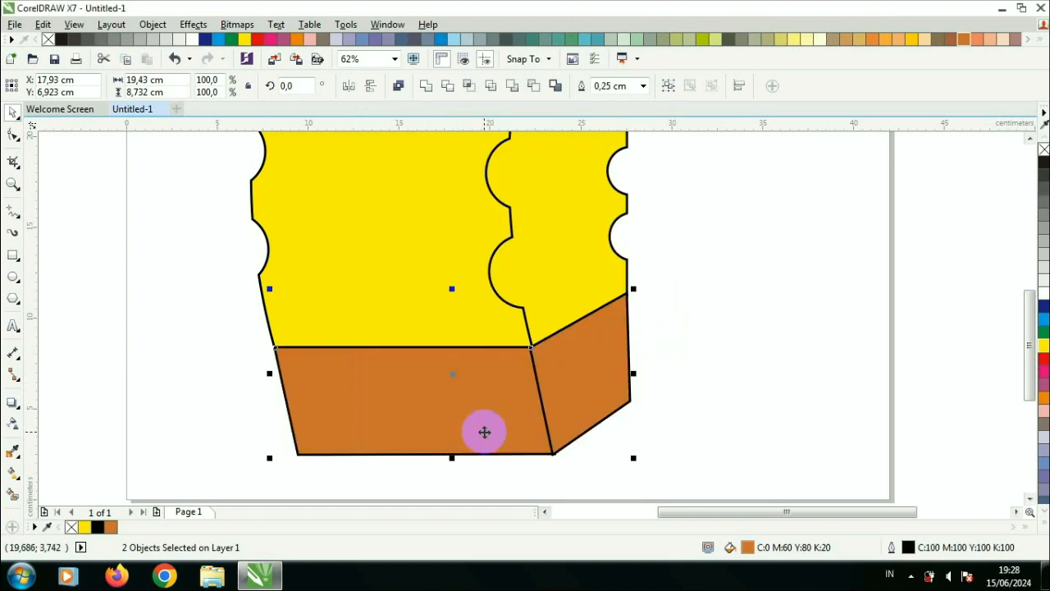
Step: Adjust the side base piece's upper corner node so it meets the front piece's corner
click(684, 367)
click(539, 365)
scroll(539, 365, up, 3)
click(13, 135)
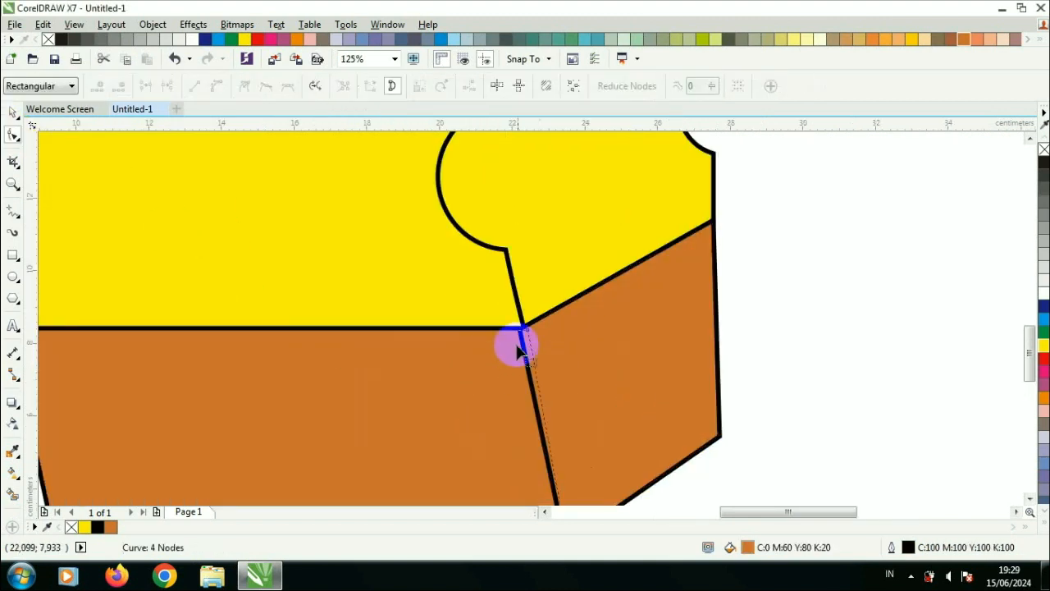
scroll(516, 344, up, 3)
mouse_move(499, 343)
mouse_down()
mouse_move(515, 348)
mouse_move(506, 329)
mouse_up()
scroll(530, 321, up, 2)
scroll(507, 329, down, 5)
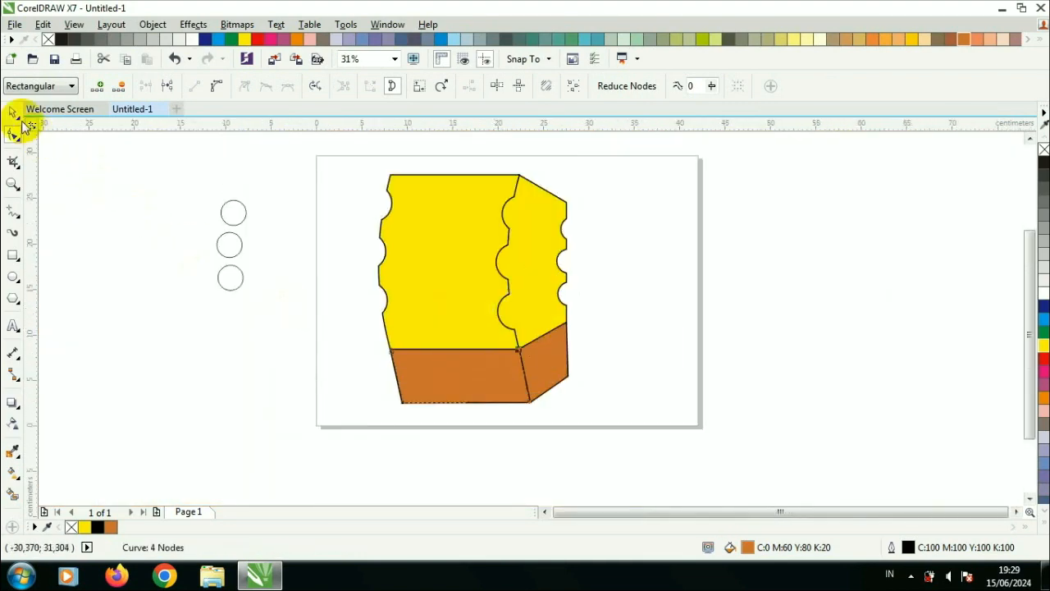
Step: Draw a rectangle about 14.2 × 2.0 cm across the top of the front base piece and convert it to curves
click(13, 113)
click(164, 264)
scroll(408, 353, up, 1)
click(445, 399)
key(F6)
drag(373, 345, 632, 382)
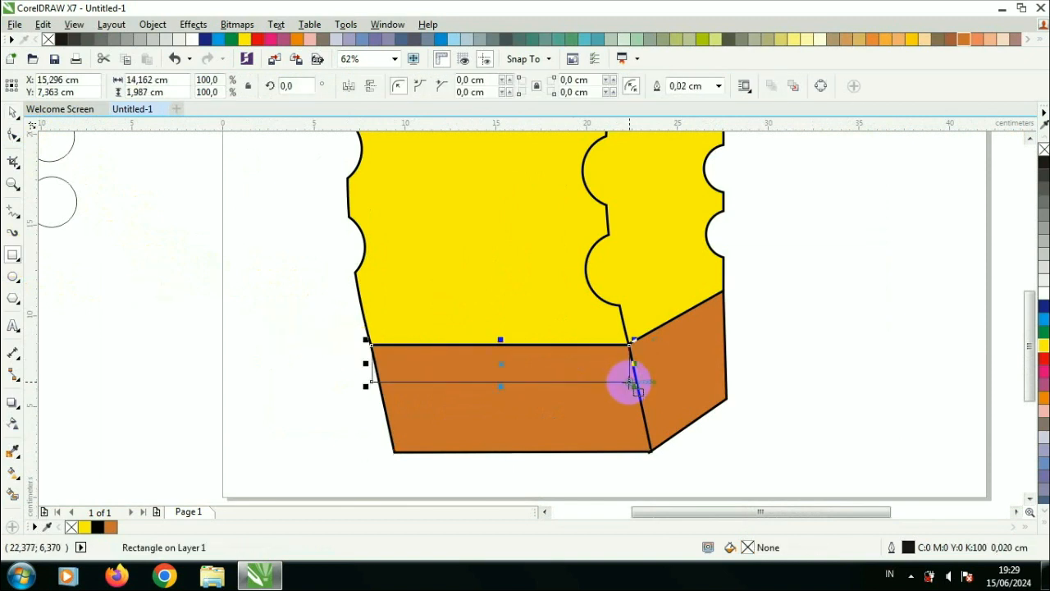
key(ctrl+q)
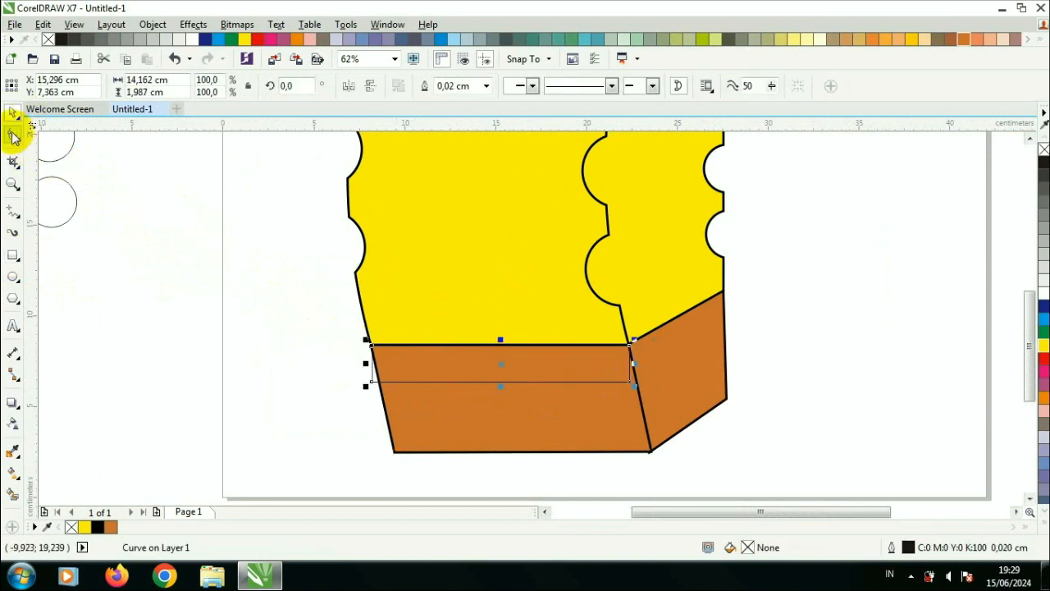
Step: Move the strip's lower-left node inward to follow the base's slanted edge
click(13, 133)
drag(374, 385, 380, 382)
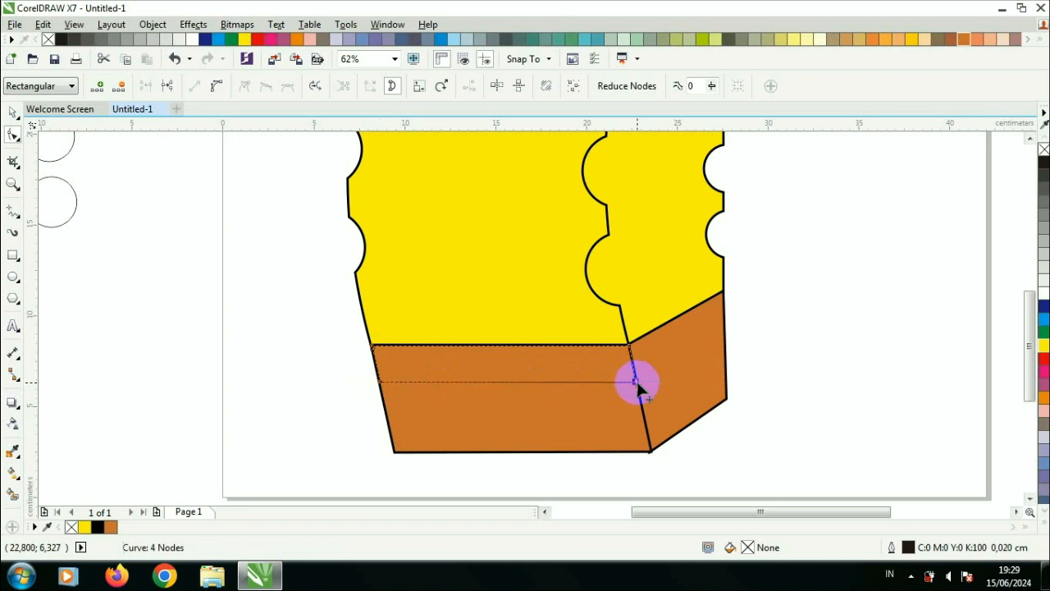
scroll(637, 383, up, 2)
Step: Give the strip a 0.25 cm black outline with rounded corners
key(F12)
click(432, 184)
click(422, 264)
click(452, 148)
click(492, 189)
click(472, 291)
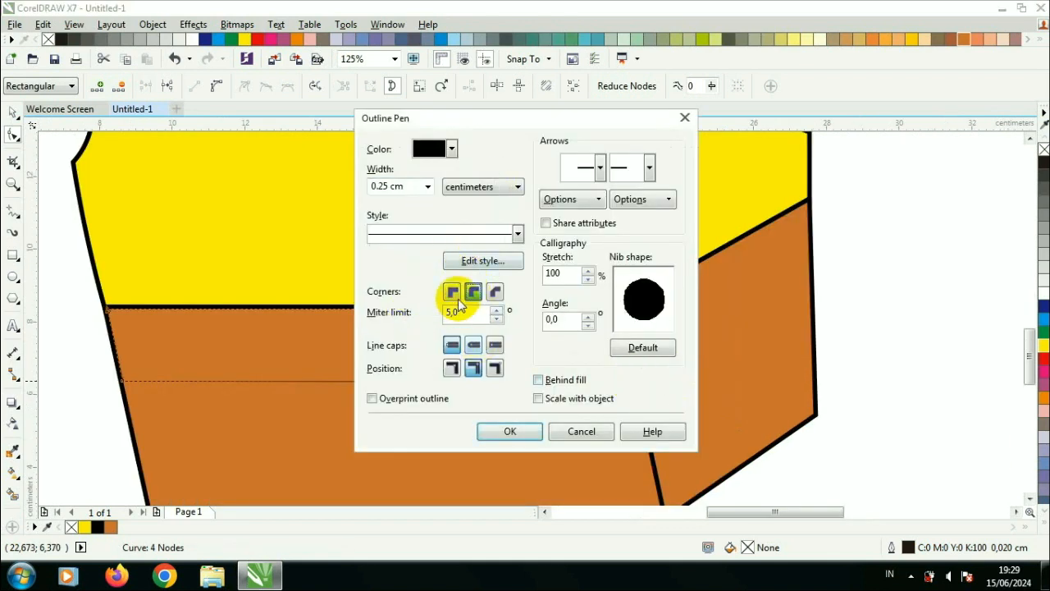
click(529, 430)
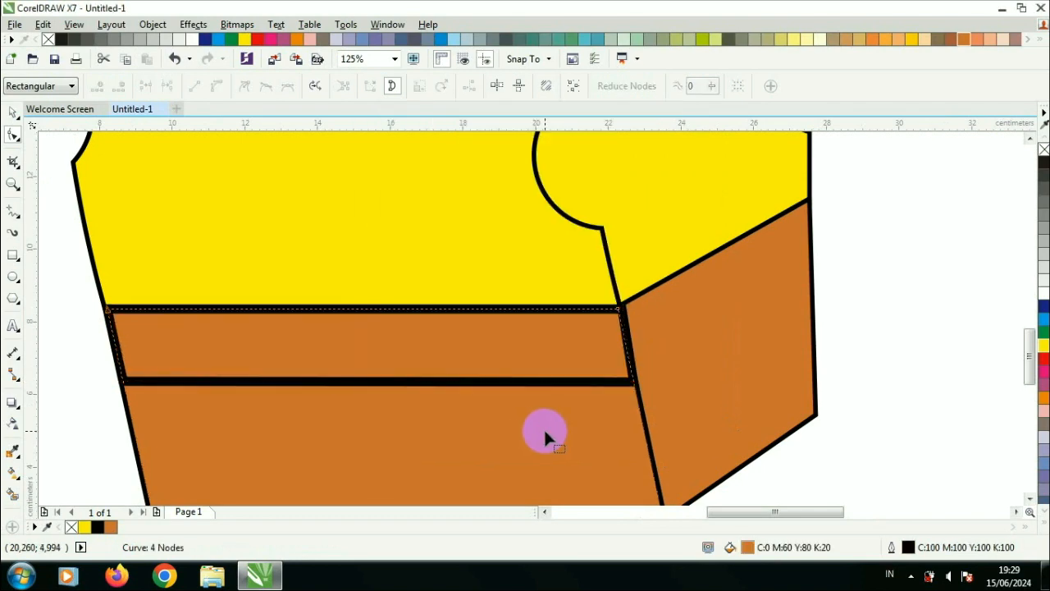
Step: Change the strip's outline width to 0.2 cm
scroll(621, 418, down, 2)
key(space)
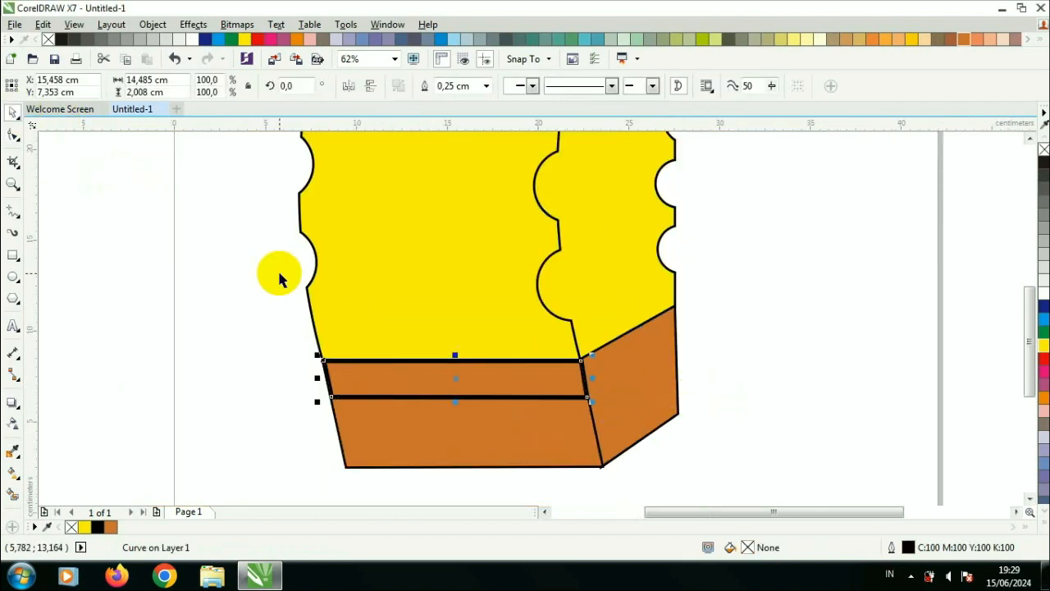
key(F12)
click(427, 187)
click(398, 308)
click(509, 425)
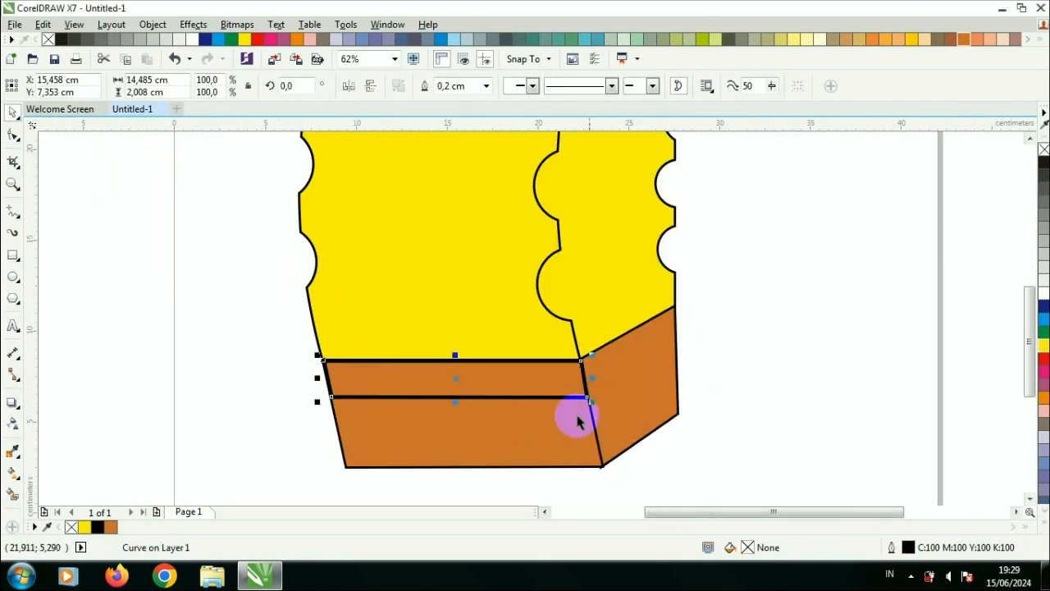
Step: Draw a rectangle about 5.1 × 2.9 cm over the top of the side base piece
click(748, 389)
click(581, 371)
scroll(581, 371, down, 1)
scroll(576, 378, up, 2)
key(F6)
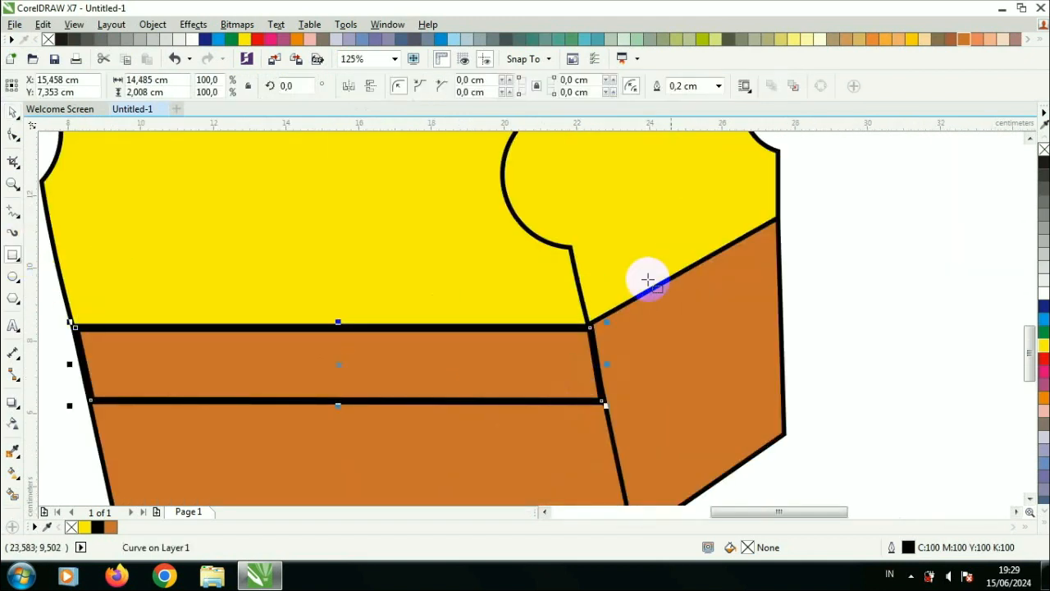
drag(776, 221, 591, 327)
Step: Give the new rectangle a 0.2 cm black outline with round caps that scales with the object
key(F12)
click(427, 187)
click(410, 311)
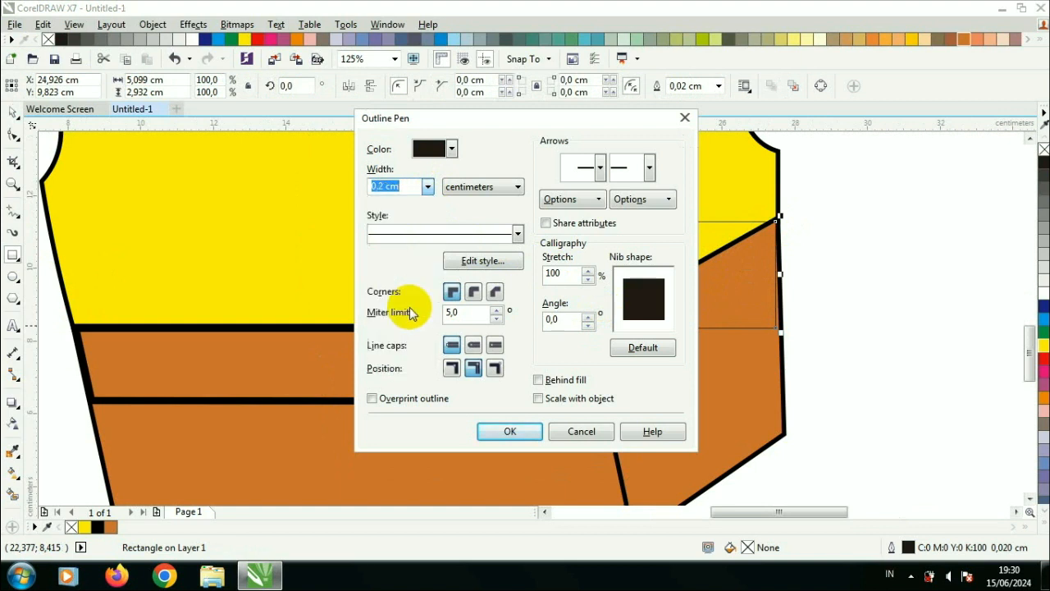
click(474, 345)
click(538, 400)
click(451, 148)
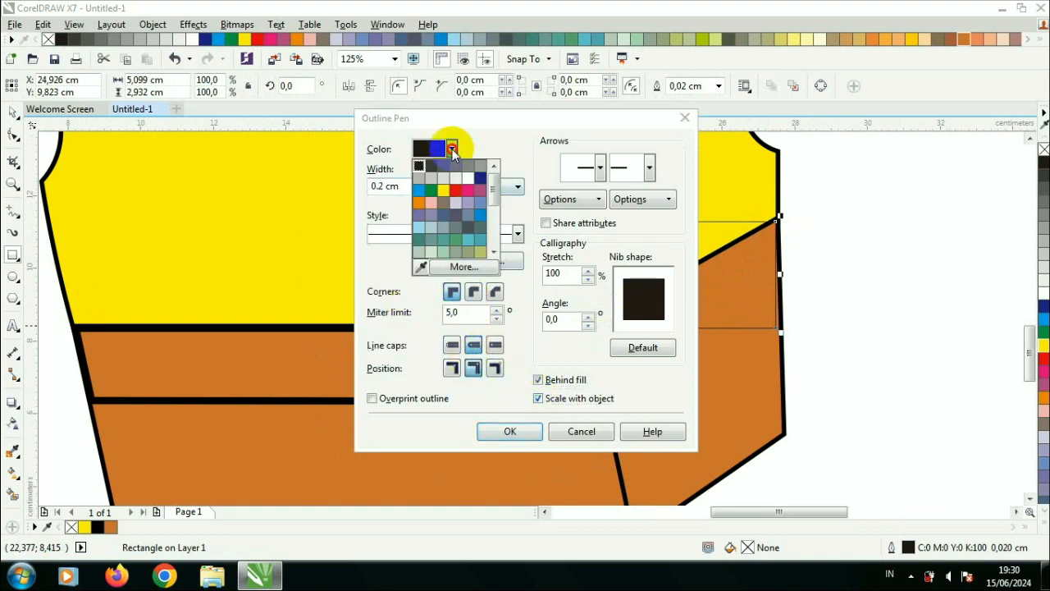
click(476, 249)
click(509, 431)
Step: Convert the rectangle to curves and move its nodes to form a slanted strip along the side piece's top
click(13, 134)
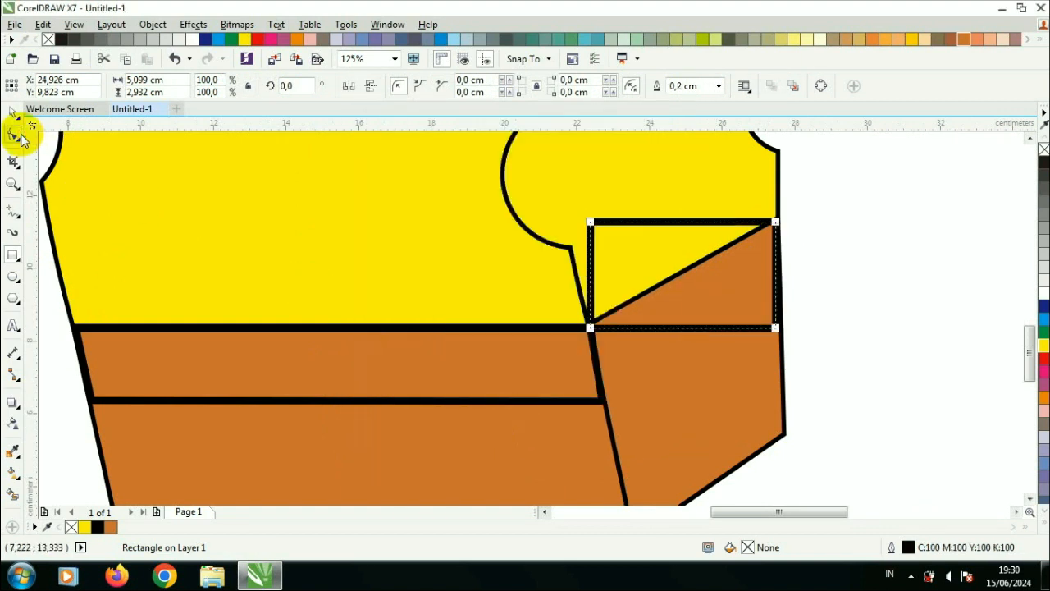
key(ctrl+q)
drag(593, 328, 605, 399)
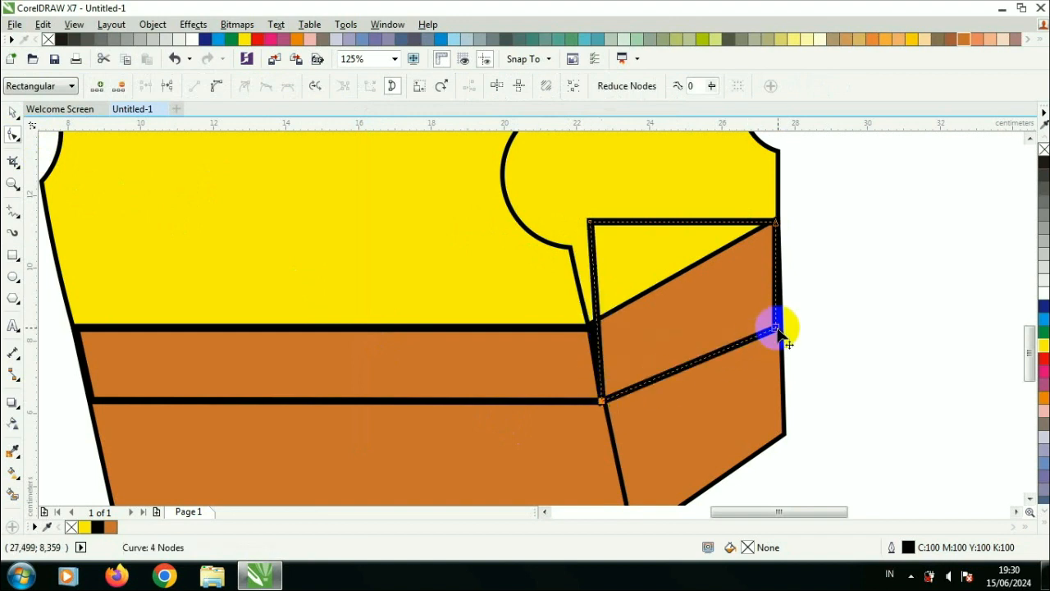
drag(775, 328, 776, 286)
drag(592, 222, 591, 326)
scroll(606, 397, up, 2)
mouse_move(590, 406)
mouse_down()
mouse_move(598, 393)
mouse_move(602, 401)
mouse_up()
scroll(603, 401, down, 3)
Step: Select both top strips of the base and fill them white
click(12, 112)
click(225, 299)
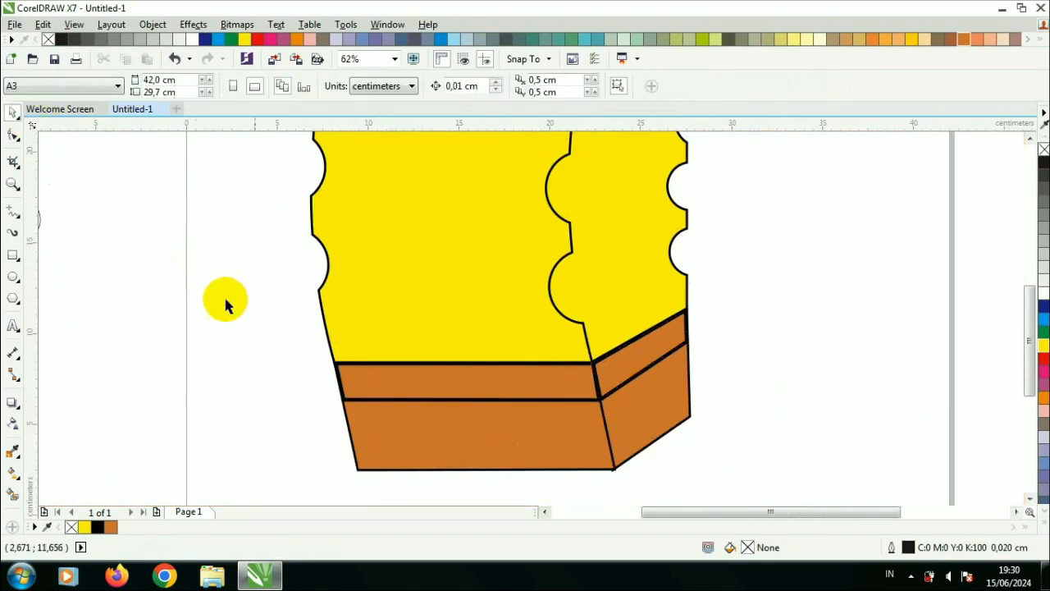
scroll(286, 319, down, 1)
scroll(338, 275, up, 1)
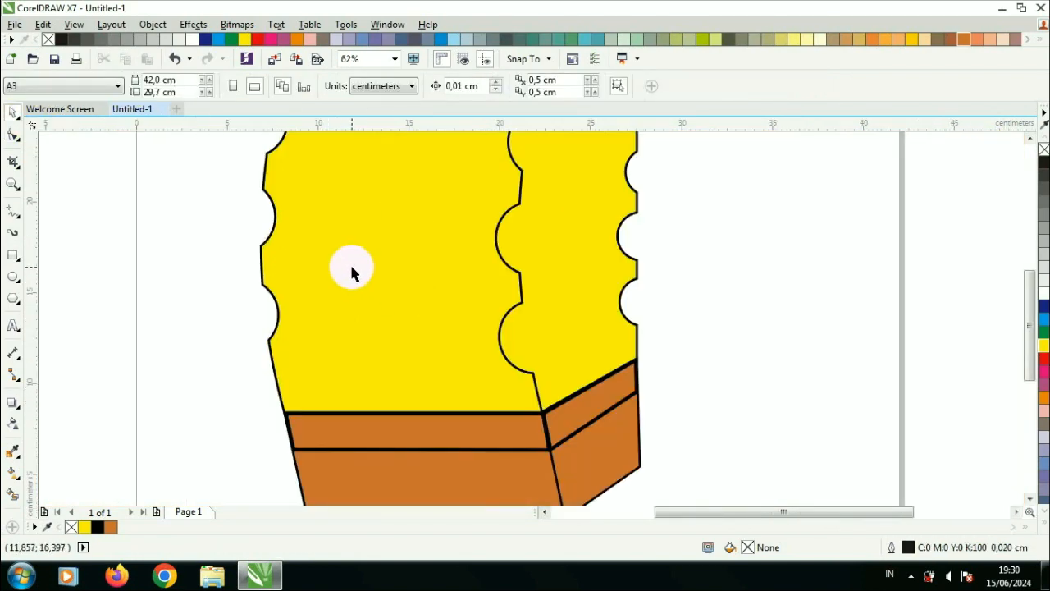
scroll(381, 257, down, 1)
click(418, 347)
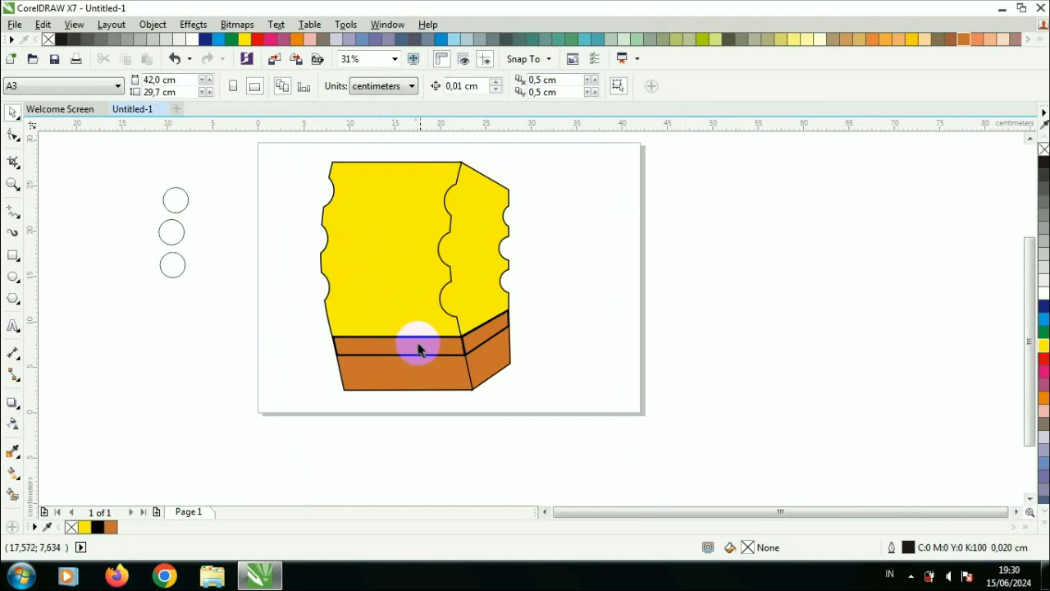
shift+click(492, 333)
click(1043, 293)
click(872, 293)
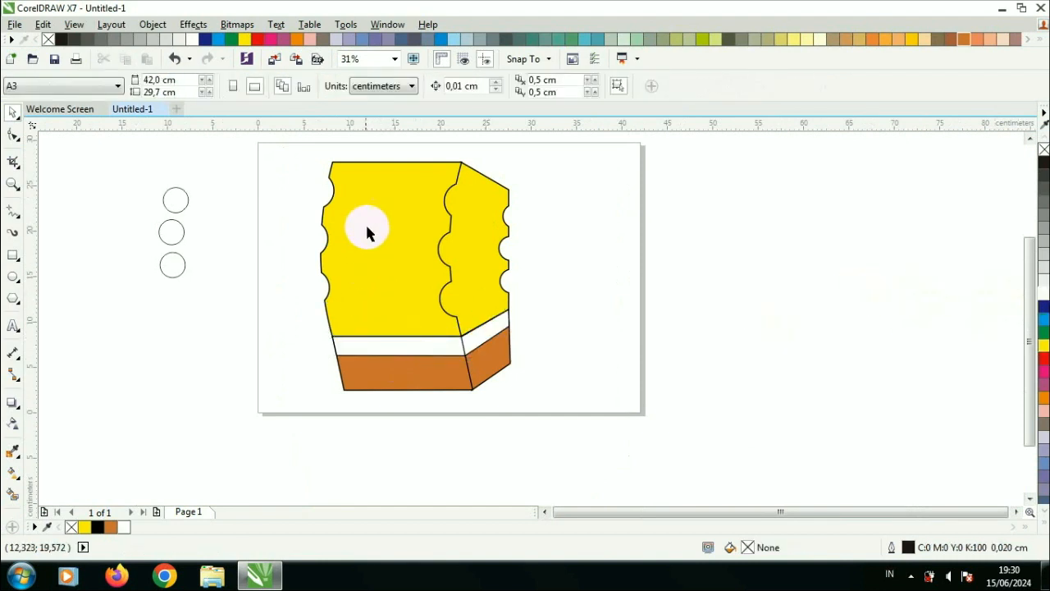
Step: Move one of the spare circles onto the upper-left area of the front panel
drag(595, 435, 595, 434)
click(394, 58)
click(386, 80)
click(768, 300)
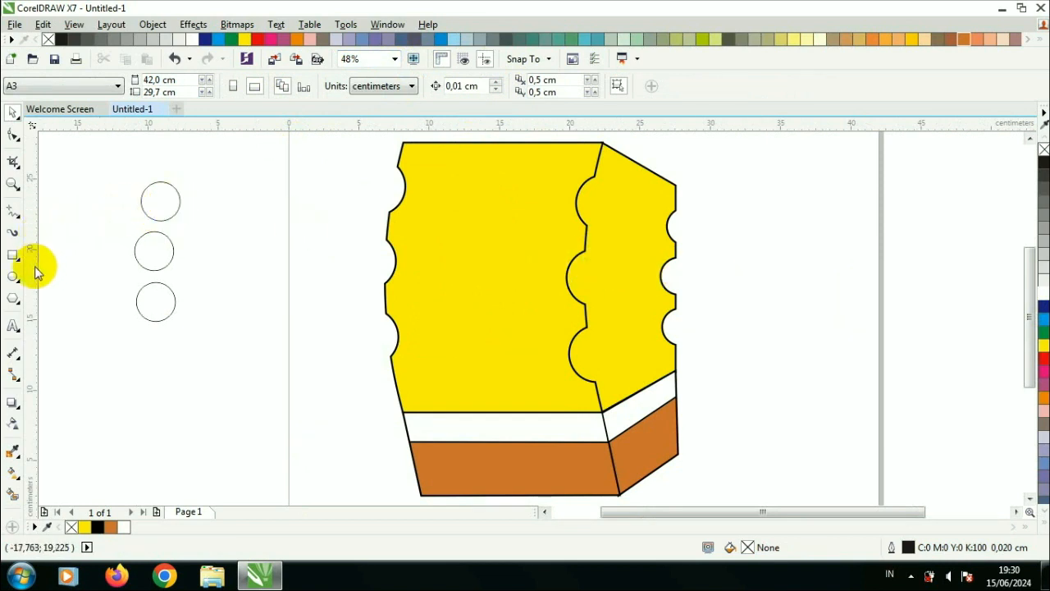
drag(161, 207, 450, 232)
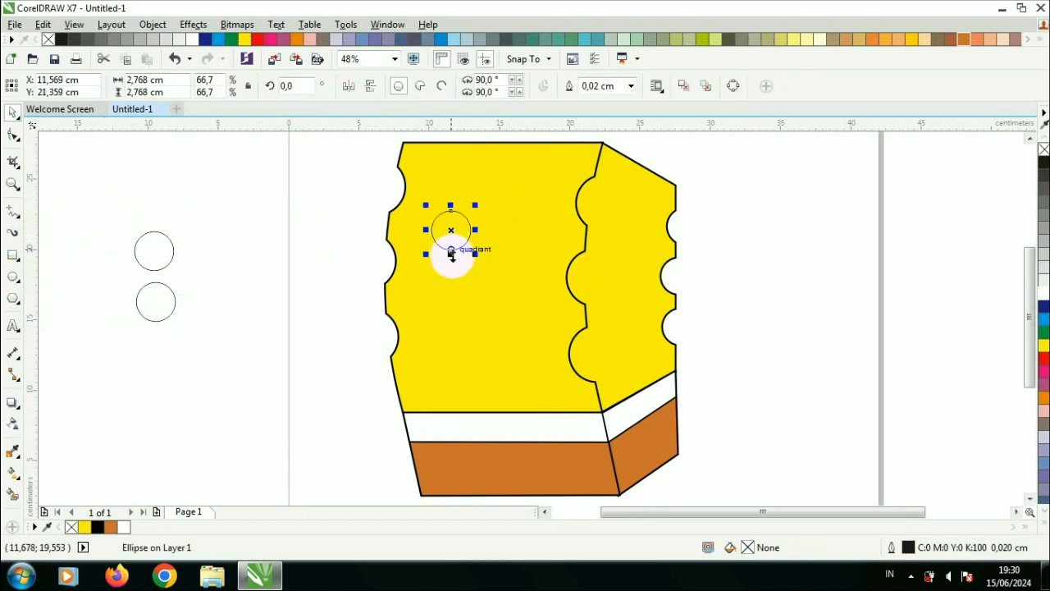
click(450, 267)
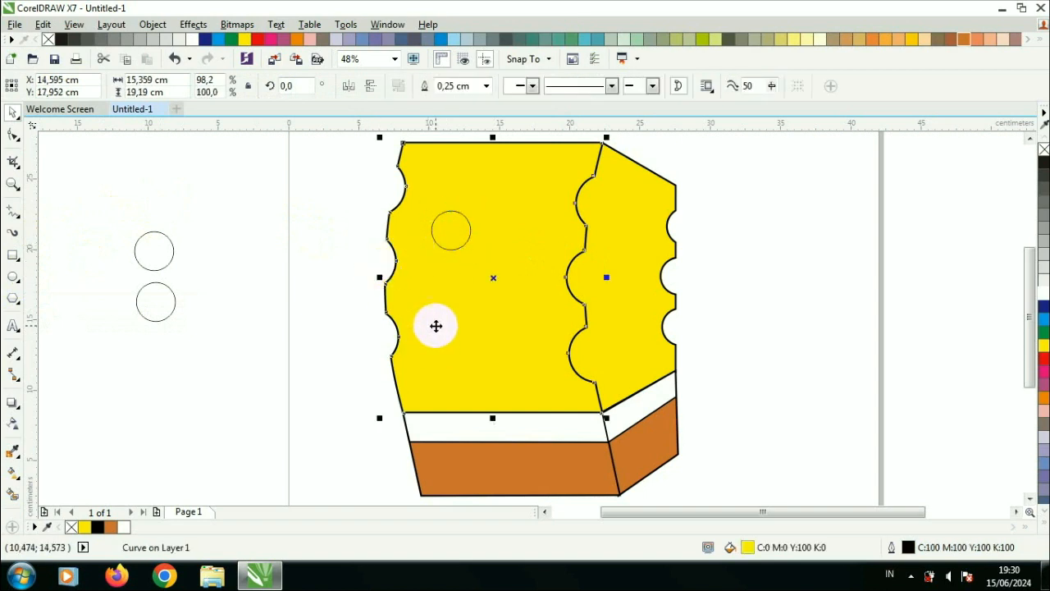
scroll(437, 299, down, 2)
drag(378, 193, 611, 438)
drag(565, 309, 574, 318)
drag(485, 405, 485, 416)
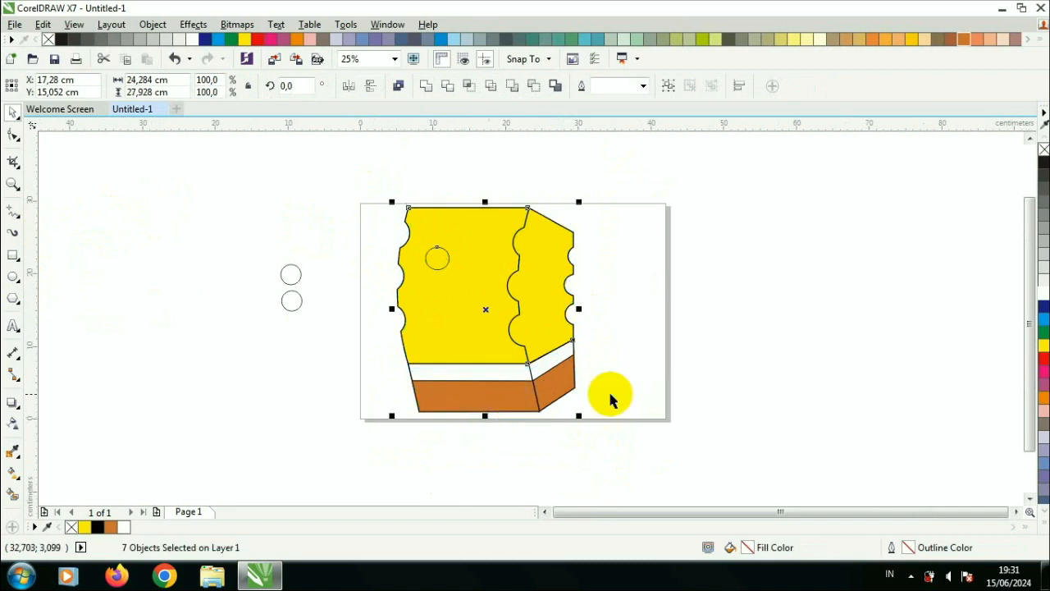
drag(581, 310, 591, 311)
click(607, 301)
Step: Stretch the circle into an oval about 3.6 × 4.3 cm and fill it white as an eye
scroll(444, 245, up, 1)
click(432, 294)
drag(421, 304, 421, 311)
scroll(447, 291, up, 1)
click(1041, 288)
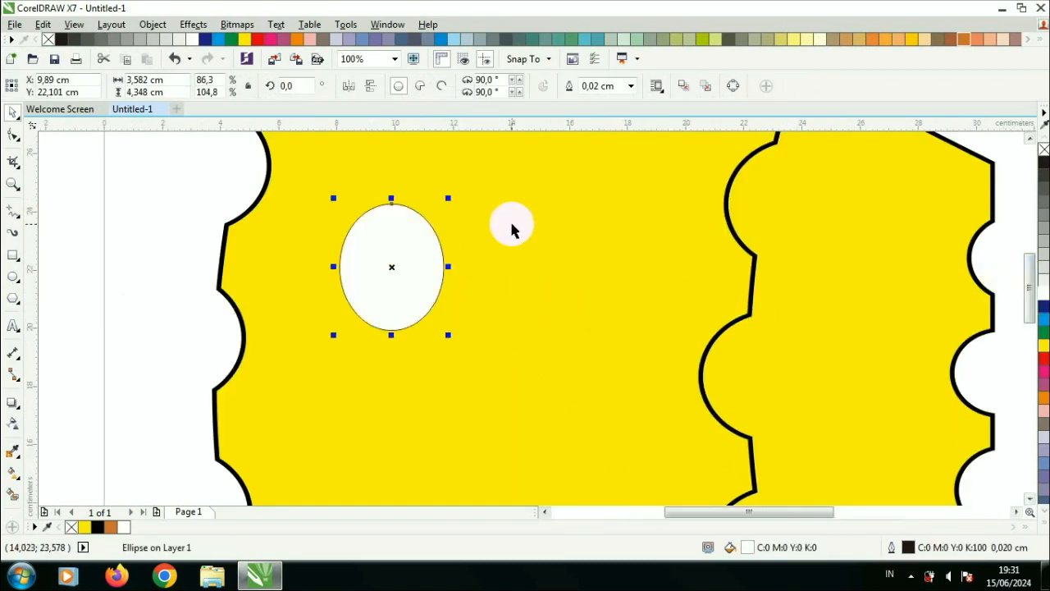
Step: Give the eye a 0.25 cm black outline with rounded corners and round caps
key(F12)
click(428, 187)
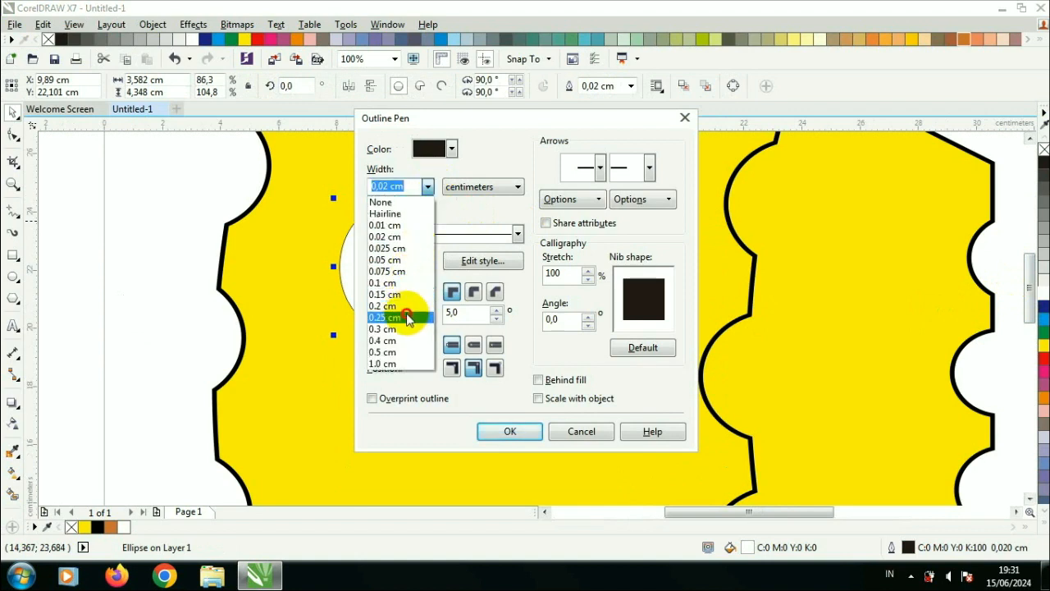
click(406, 317)
click(452, 149)
click(455, 256)
click(474, 291)
click(475, 345)
click(510, 431)
Step: Copy the eye to its right to form a second eye and enlarge it
scroll(493, 308, down, 2)
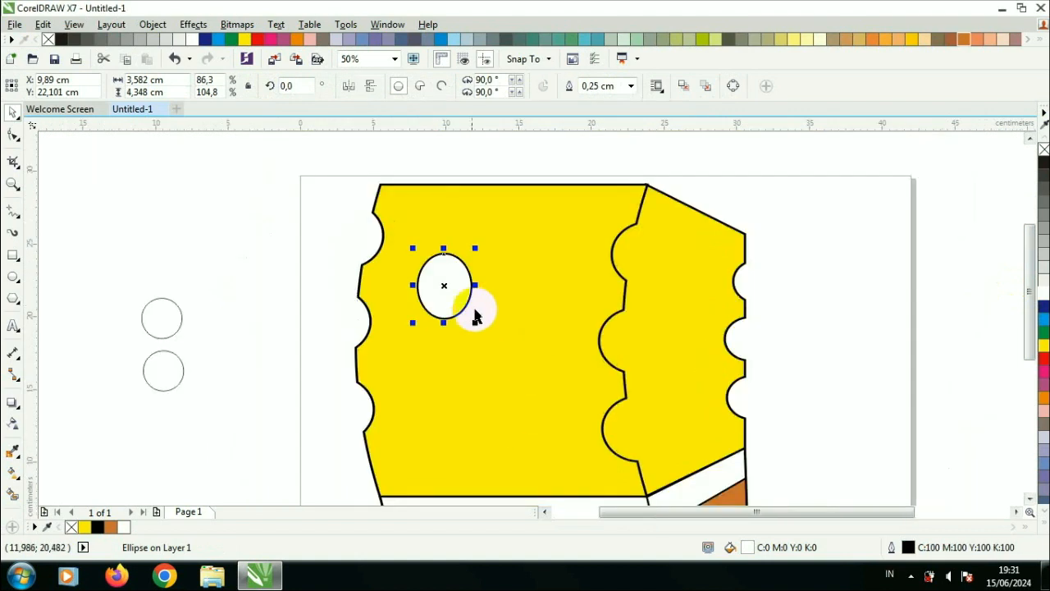
drag(480, 329, 481, 329)
drag(454, 285, 544, 290)
drag(576, 333, 585, 344)
Step: Enlarge the first eye to about 6.5 × 7.9 cm so both eyes sit side by side
click(436, 294)
drag(481, 331, 490, 342)
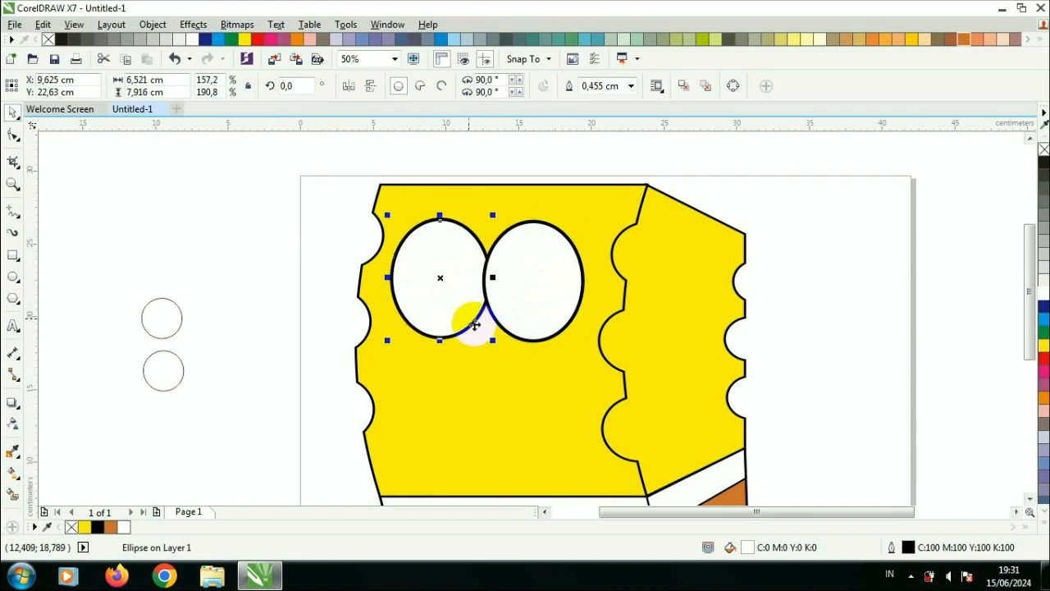
drag(463, 306, 491, 305)
Step: Move a spare circle into the left eye and enlarge it to about 3.6 cm as the iris
click(156, 315)
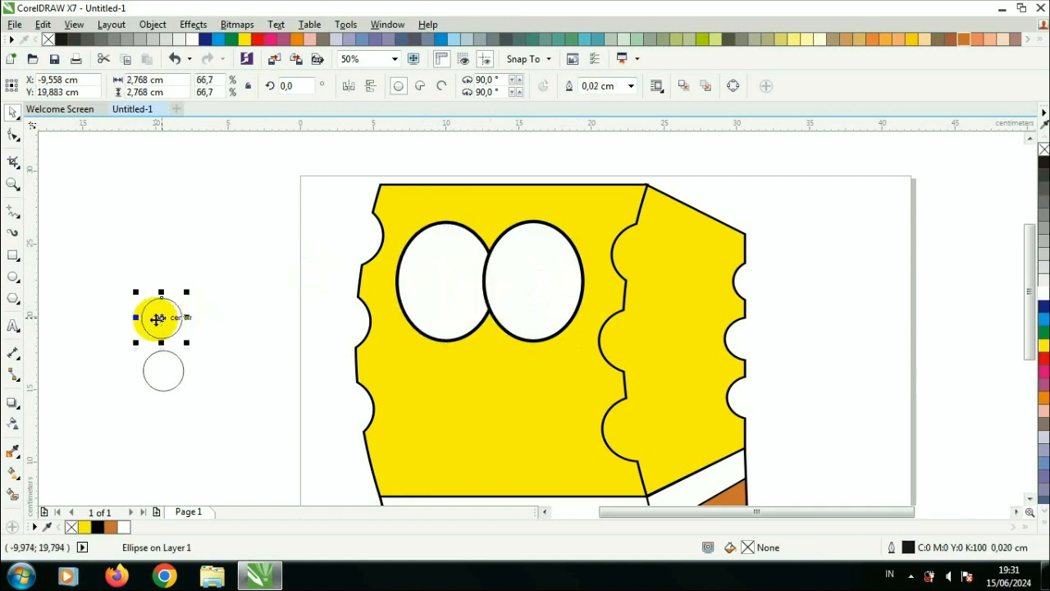
scroll(469, 338, down, 1)
drag(182, 303, 464, 274)
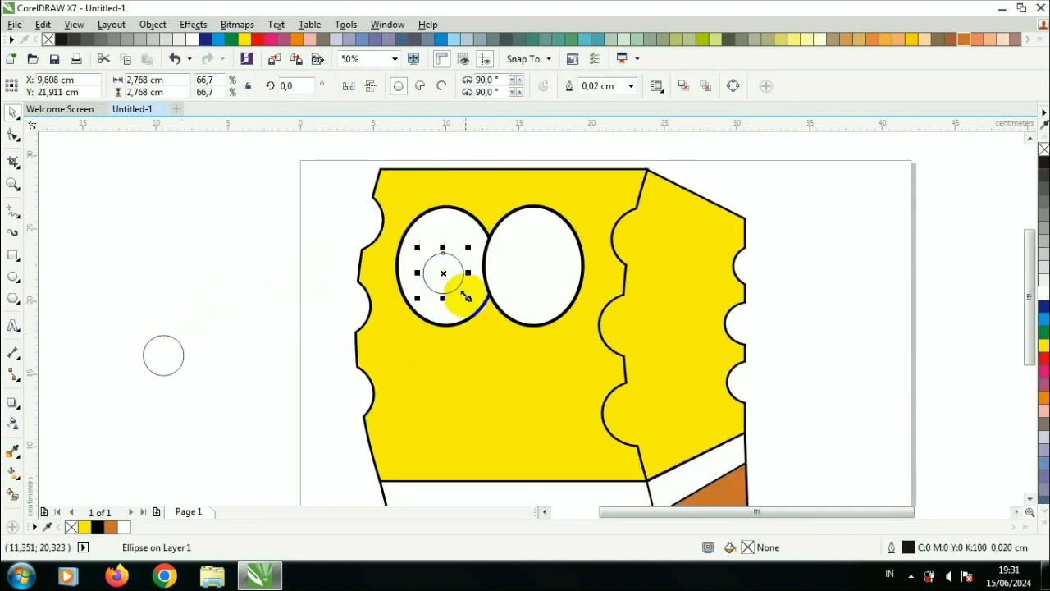
shift+click(468, 301)
key(Escape)
click(447, 279)
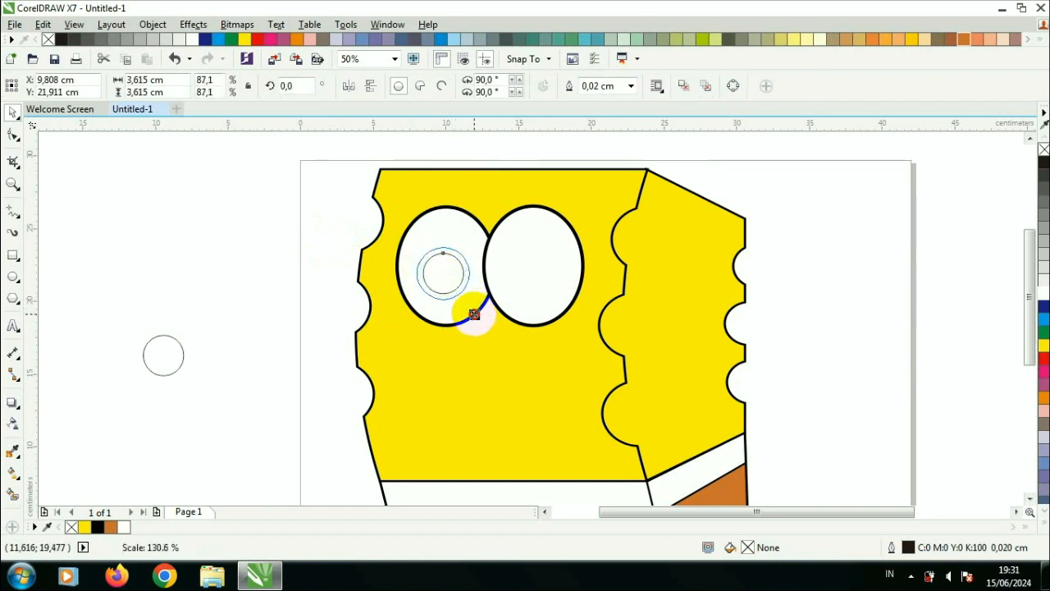
Step: Fill the iris blue and give it a black outline with rounded corners, round caps and scaling with the object
click(1039, 318)
key(F12)
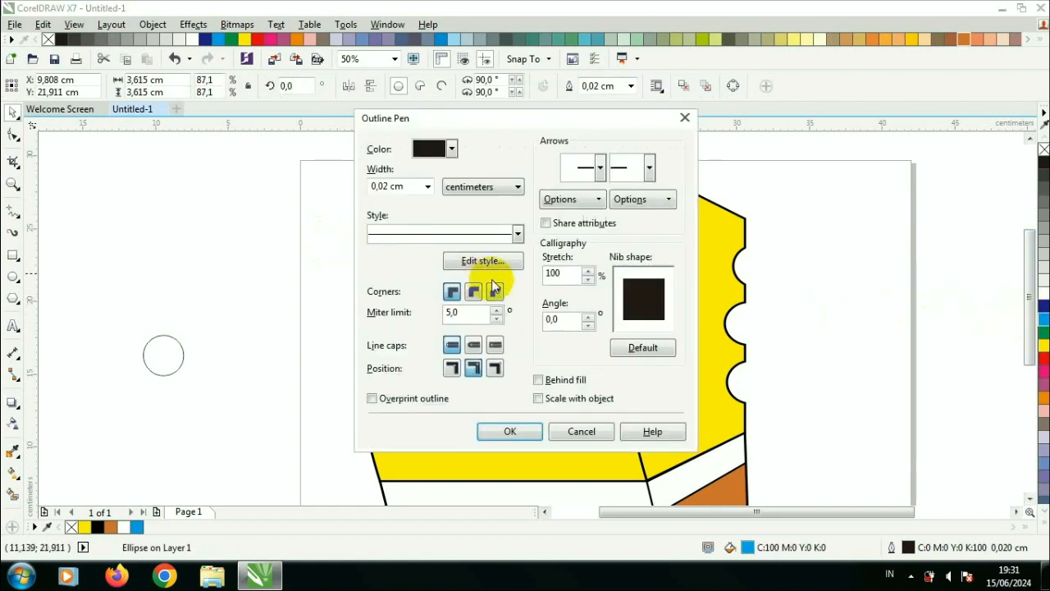
click(452, 148)
click(419, 162)
click(473, 291)
click(474, 344)
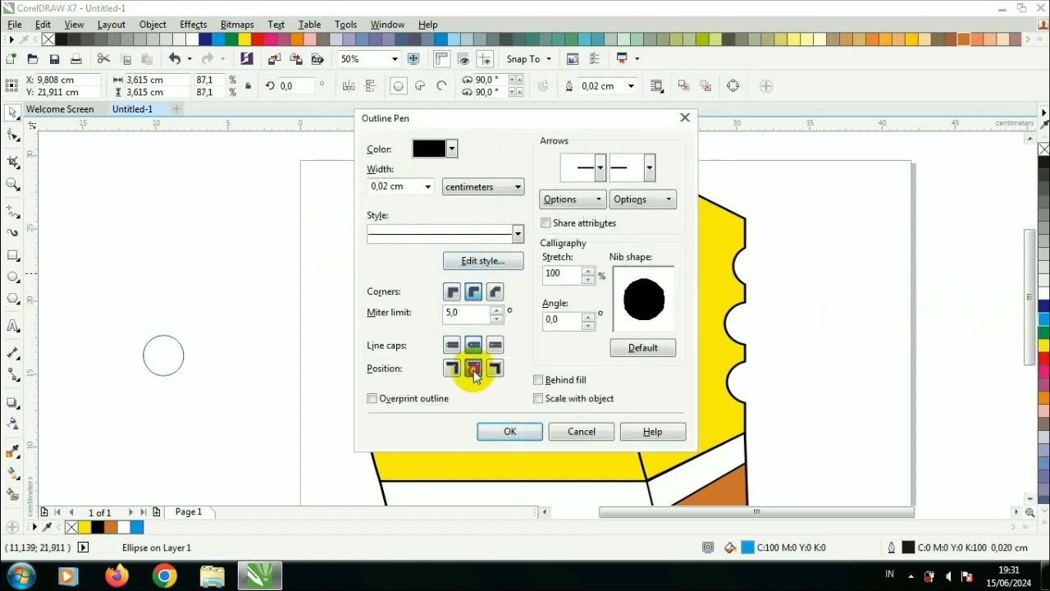
click(541, 401)
click(510, 431)
Step: Set the iris outline width to 0.25 cm
key(F12)
click(427, 187)
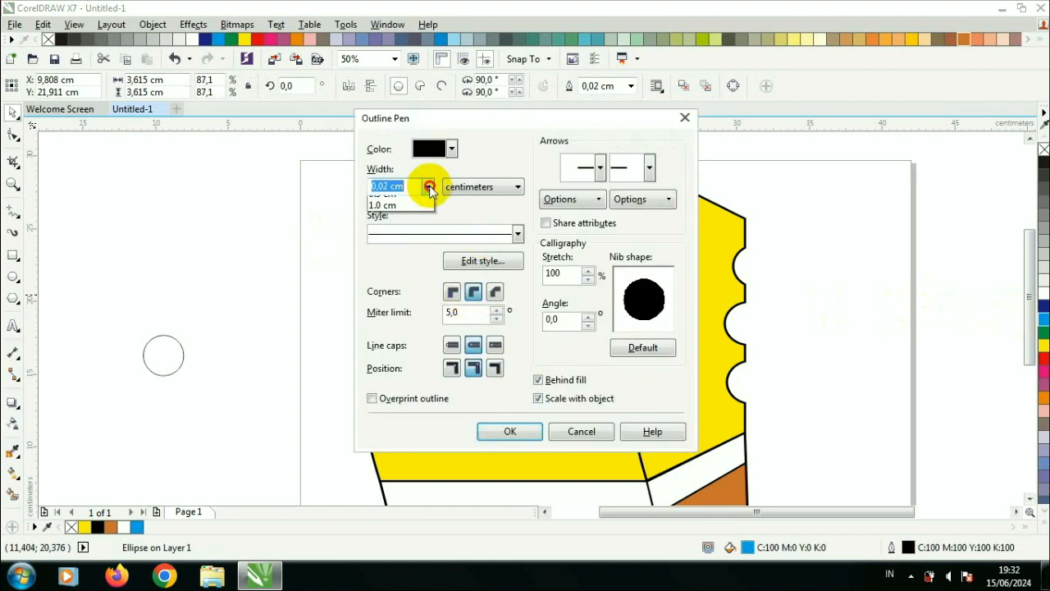
click(402, 318)
click(510, 431)
Step: Stretch the iris to about 3.6 × 4.5 cm and copy it into the right eye
scroll(455, 277, up, 2)
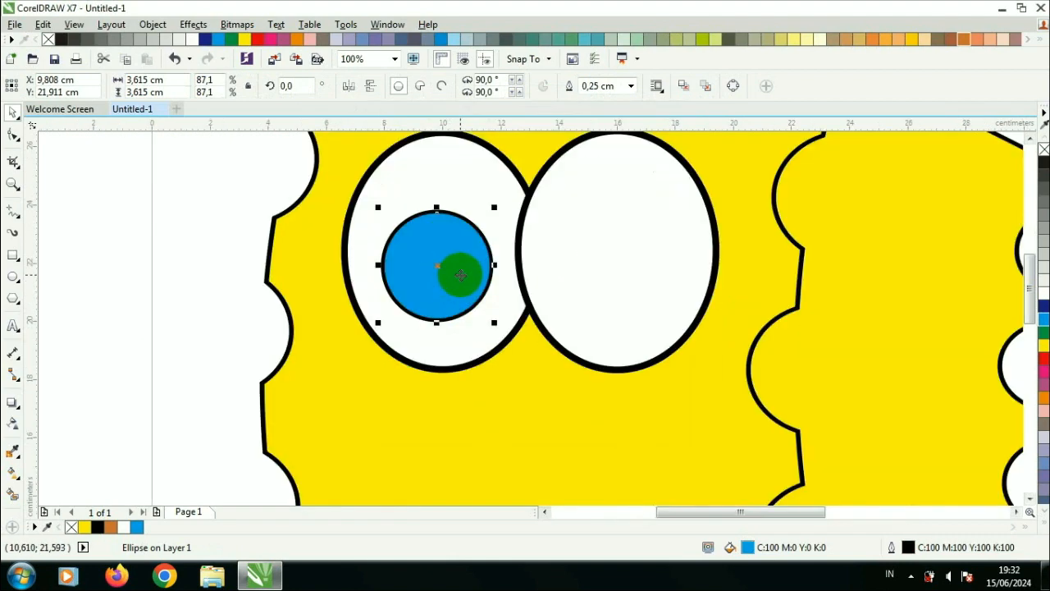
drag(436, 208, 646, 247)
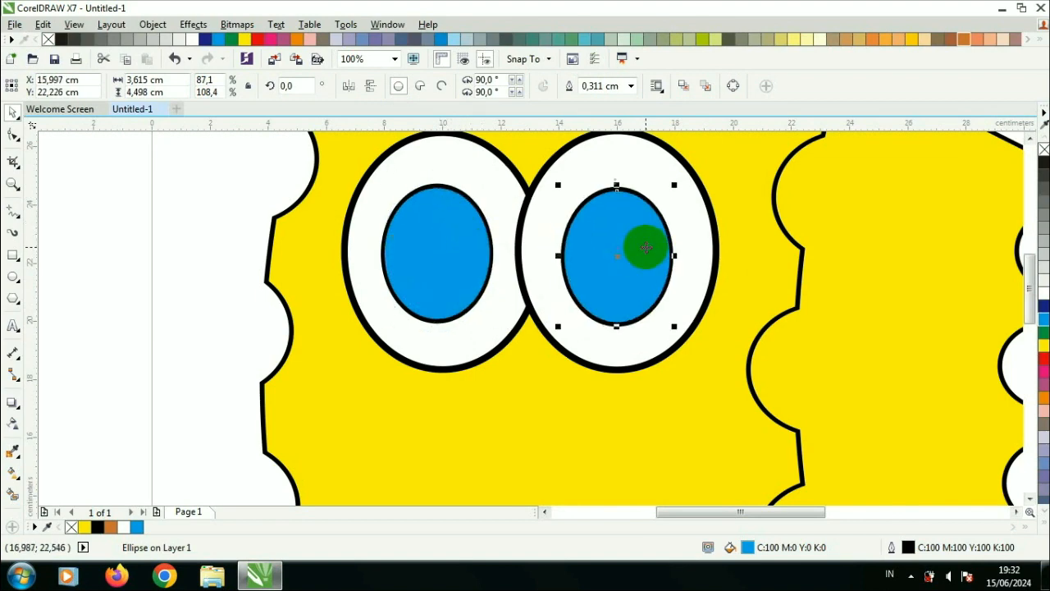
Step: Move a spare circle into the left iris as the pupil and fill it black
scroll(434, 253, down, 1)
drag(157, 342, 447, 253)
scroll(449, 251, up, 1)
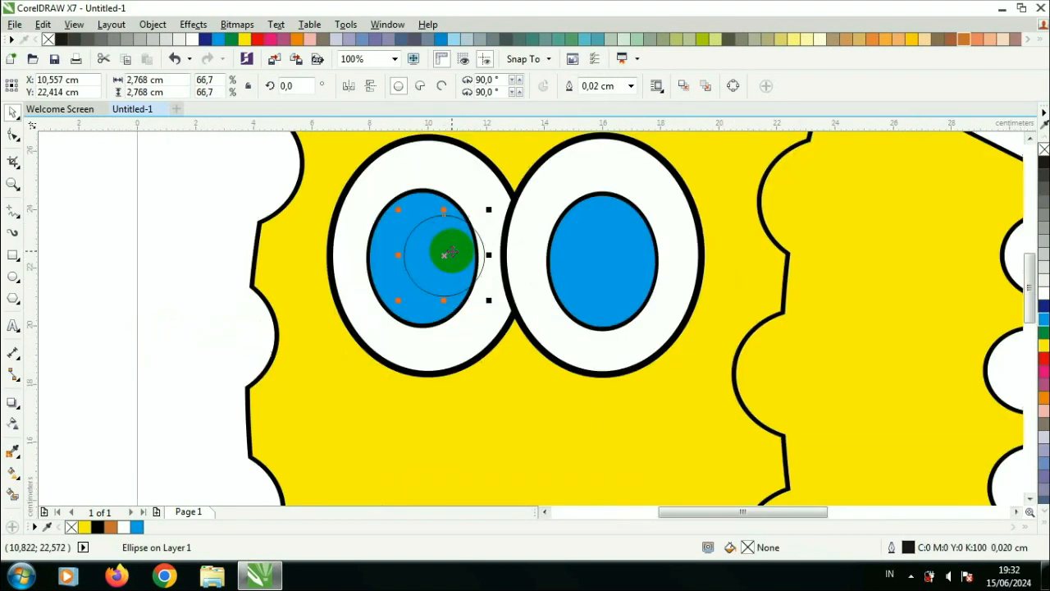
click(1026, 39)
click(1027, 39)
click(97, 527)
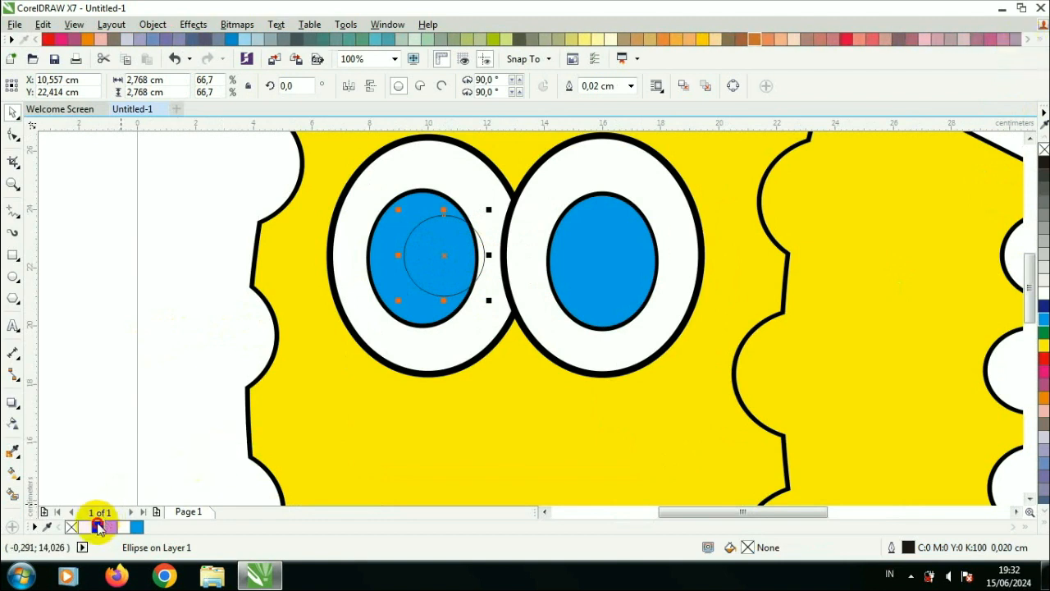
Step: Shrink the pupil to about 2.1 cm and copy it into the right iris
drag(441, 279, 423, 279)
drag(471, 210, 604, 271)
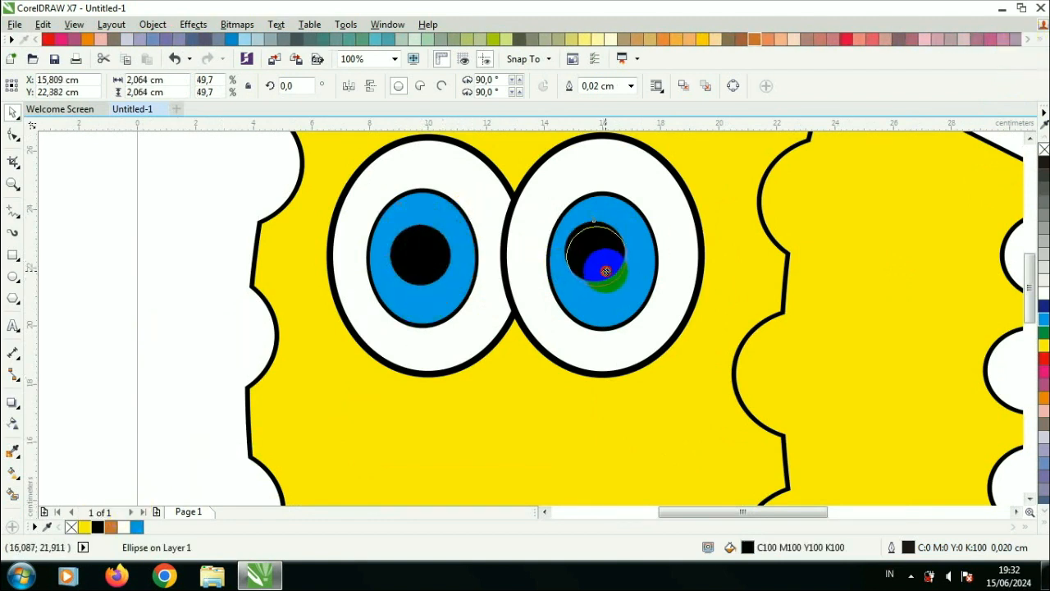
Step: Apply a vertical blue-to-white fountain fill to both irises with the Interactive Fill tool
click(479, 244)
click(13, 471)
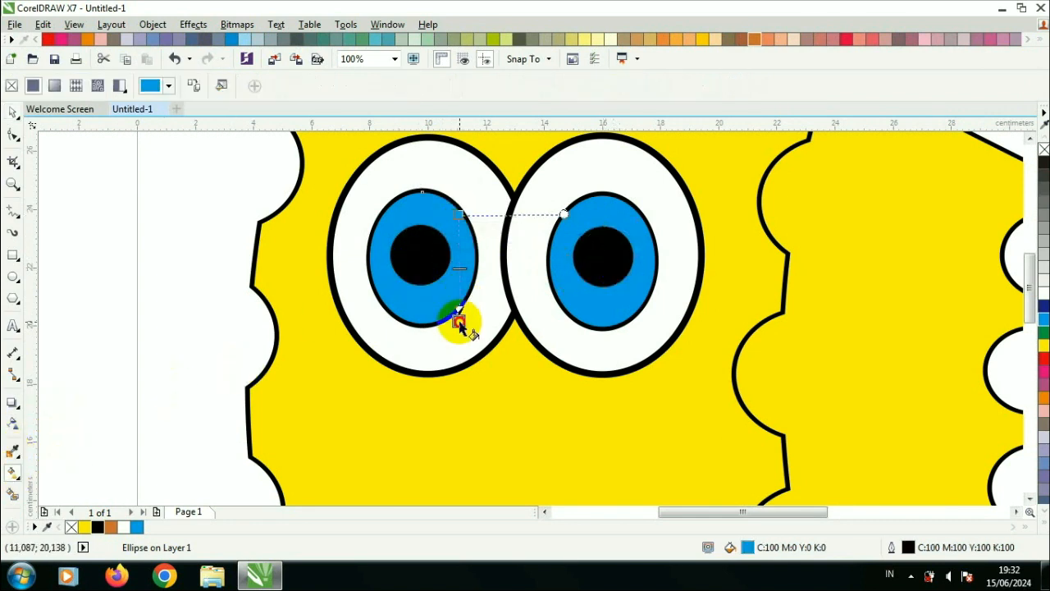
drag(461, 327, 457, 313)
drag(626, 210, 632, 312)
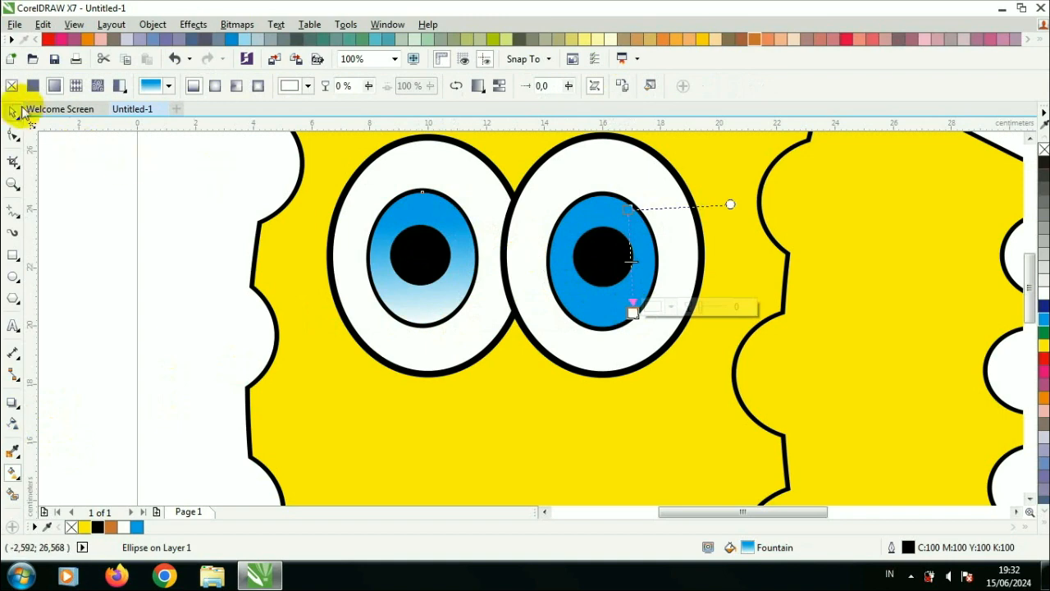
Step: Add white highlights to both pupils, place a wide ellipse about 8.8 × 3.5 cm beside the face and a slightly smaller copy inside it
click(18, 112)
click(469, 164)
click(576, 215)
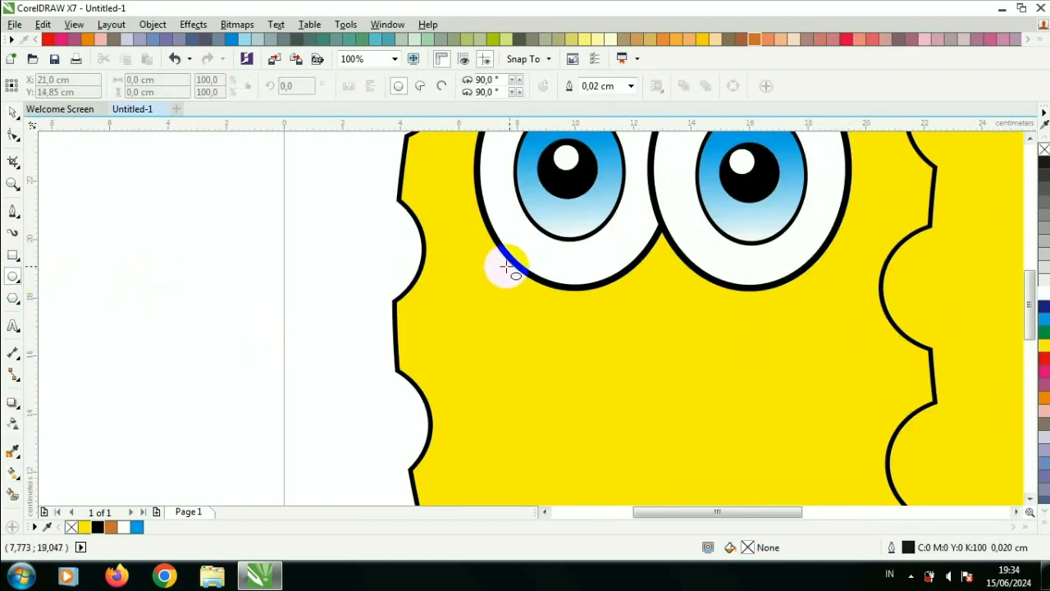
drag(496, 260, 763, 373)
drag(501, 307, 211, 287)
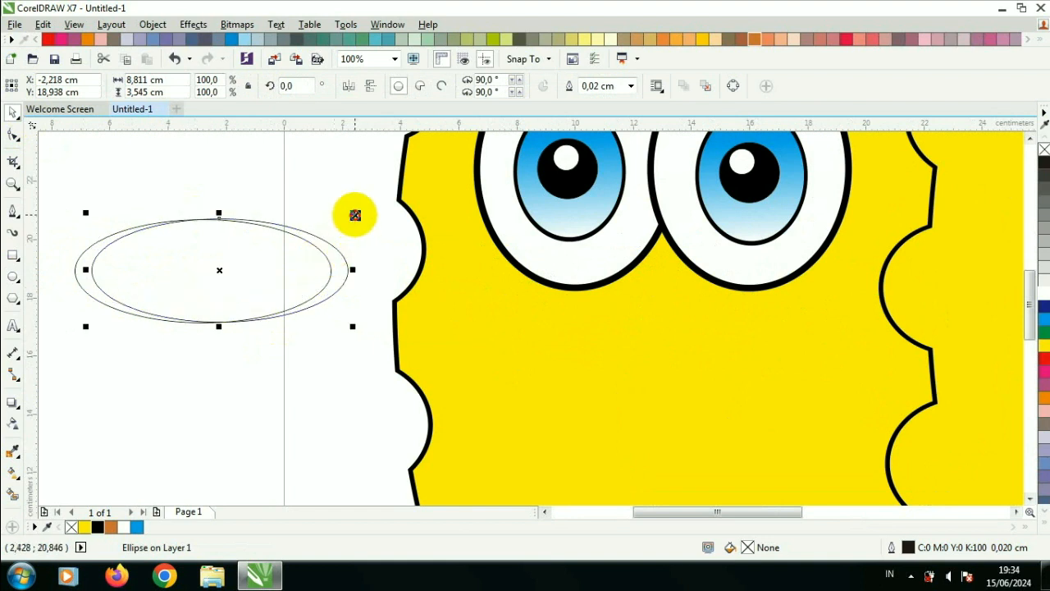
drag(352, 213, 342, 219)
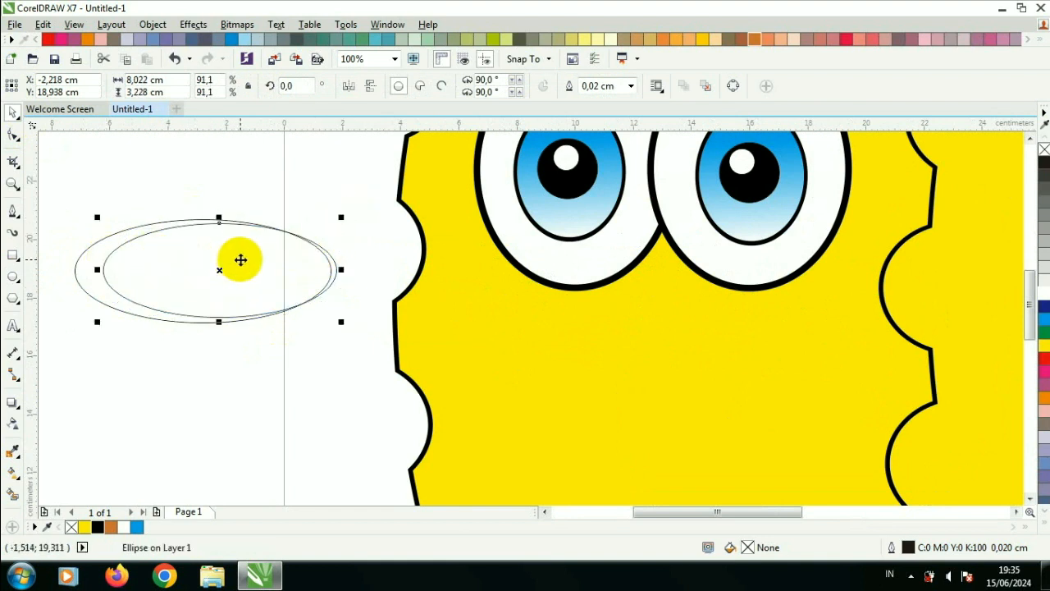
Step: Try to trim the two ellipses into a black crescent nose on the face, then undo those changes
drag(349, 195, 72, 380)
click(446, 87)
click(333, 165)
click(321, 241)
key(Delete)
click(97, 527)
drag(179, 321, 599, 356)
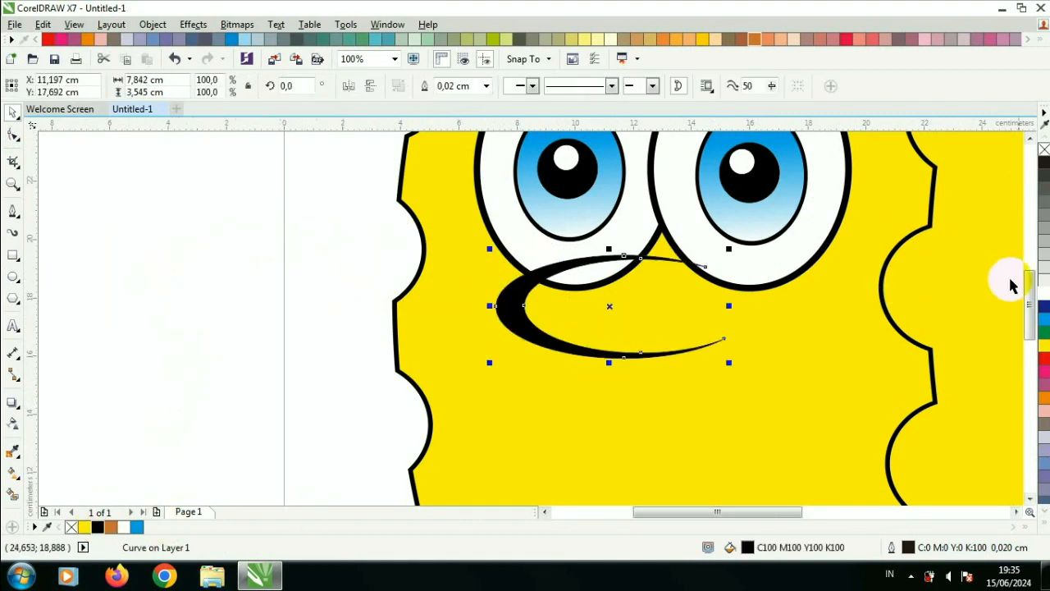
key(ctrl+d)
key(ctrl+z)
key(ctrl+z)
key(ctrl+z)
key(ctrl+z)
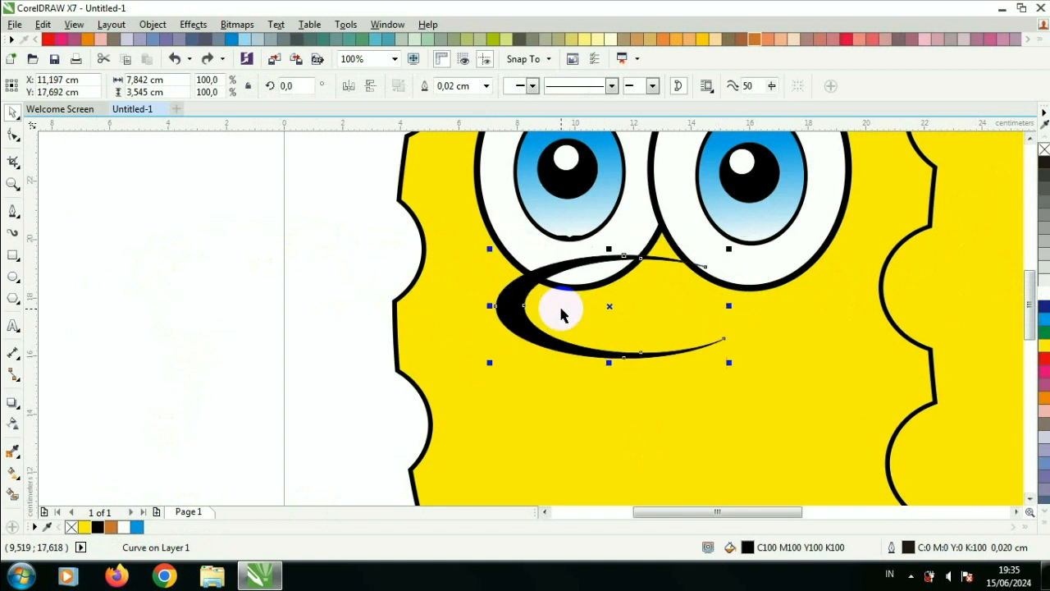
key(ctrl+z)
Step: Fill the inner ellipse yellow and the outer ellipse black to form the crescent nose
click(301, 204)
click(231, 245)
drag(345, 202, 82, 355)
click(298, 292)
click(1044, 346)
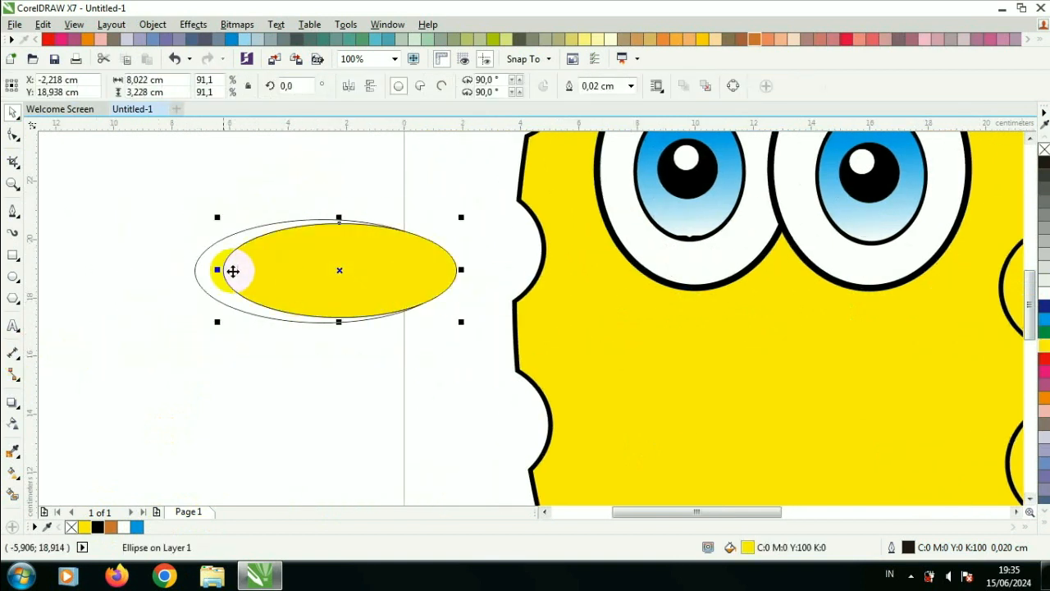
click(213, 270)
click(98, 526)
drag(139, 185, 471, 347)
click(422, 283)
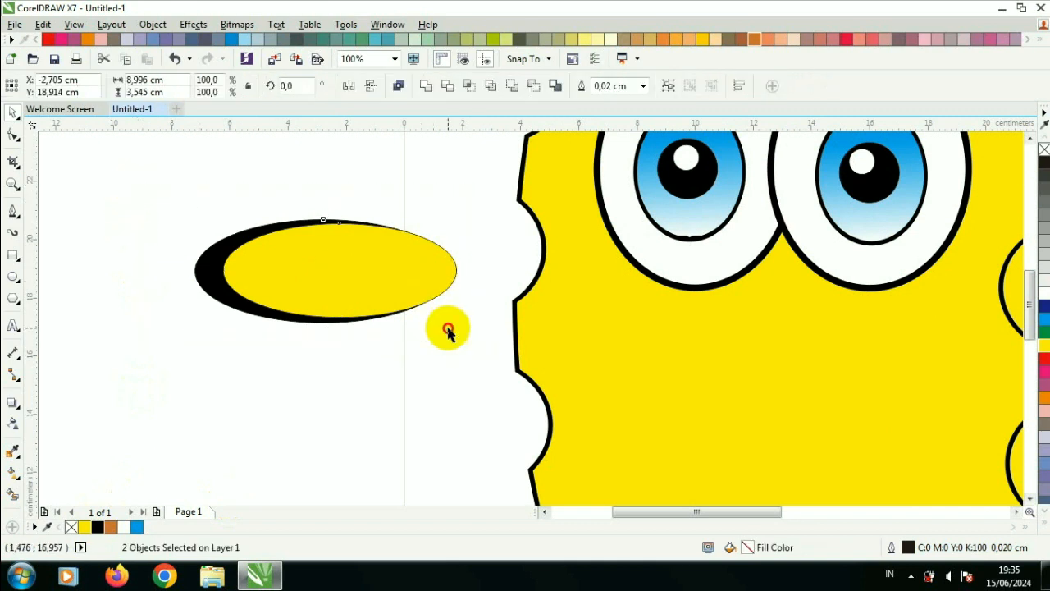
Step: Remove the outlines from both nose ellipses and move them onto the face below the eyes
click(631, 86)
click(603, 100)
drag(468, 125, 172, 392)
drag(216, 288, 623, 316)
Step: Rotate the nose slightly to about 356° and squash it to about 2.95 cm high
drag(743, 310, 756, 304)
click(755, 305)
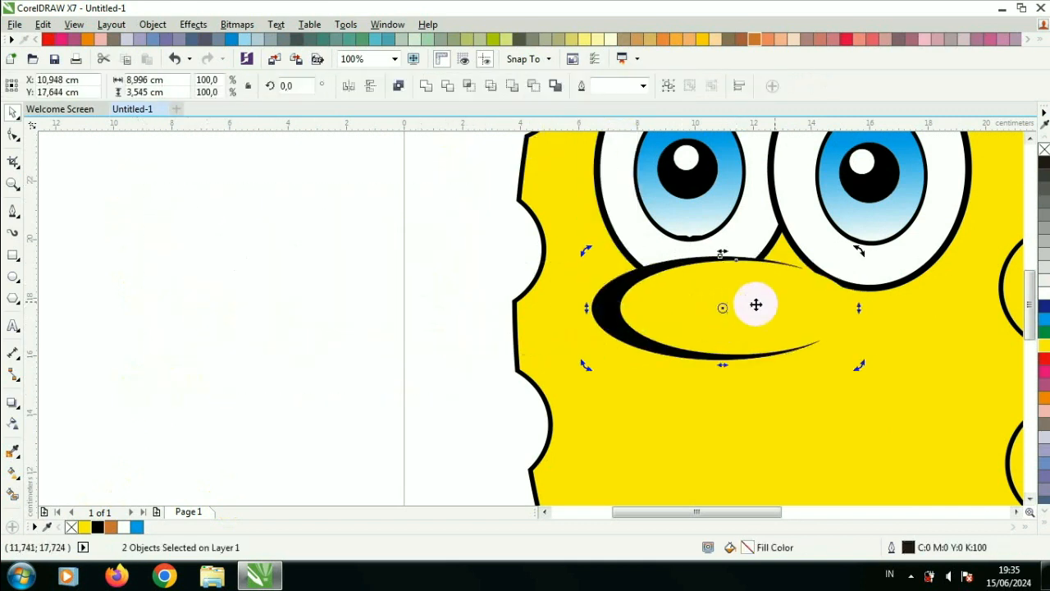
drag(859, 252, 868, 262)
key(Escape)
scroll(676, 330, down, 2)
scroll(736, 333, up, 2)
click(594, 311)
shift+click(448, 315)
drag(534, 352, 535, 335)
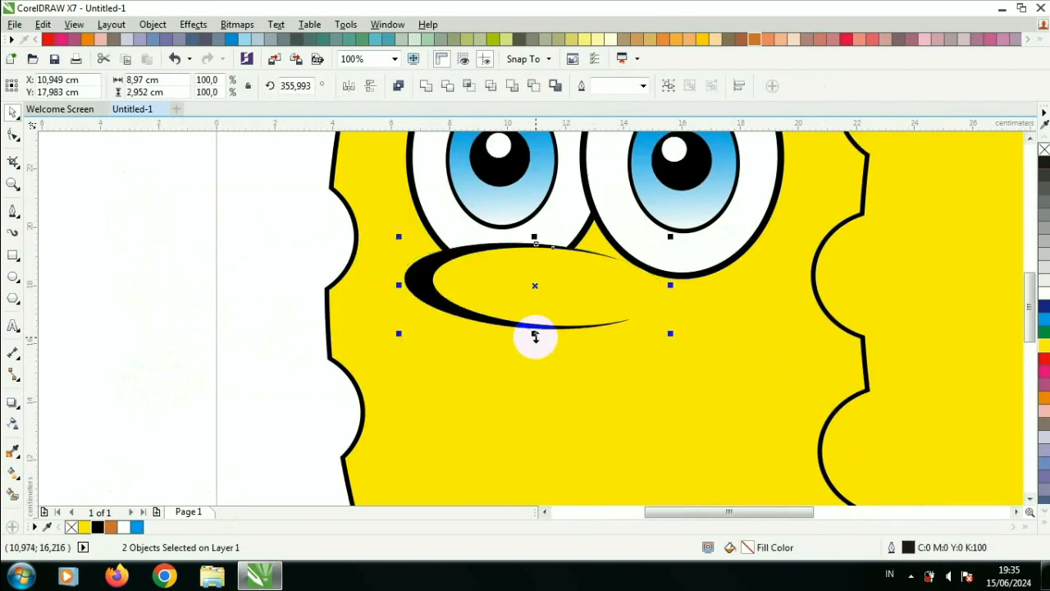
scroll(216, 314, down, 1)
click(199, 341)
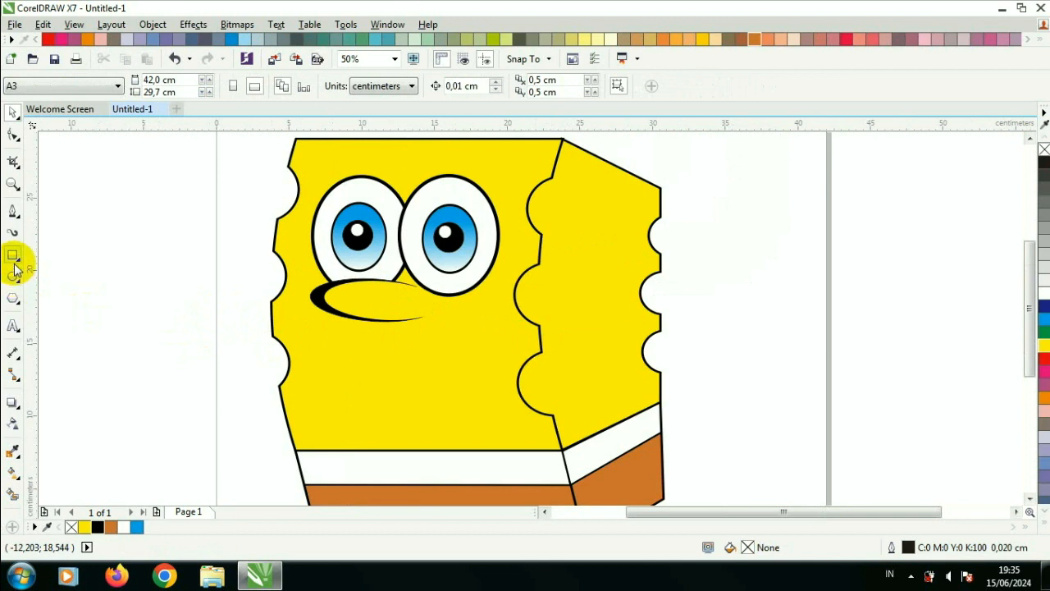
Step: Draw a rectangle about 11.2 × 7.6 cm below the nose and convert it to curves
click(13, 255)
drag(327, 326, 490, 436)
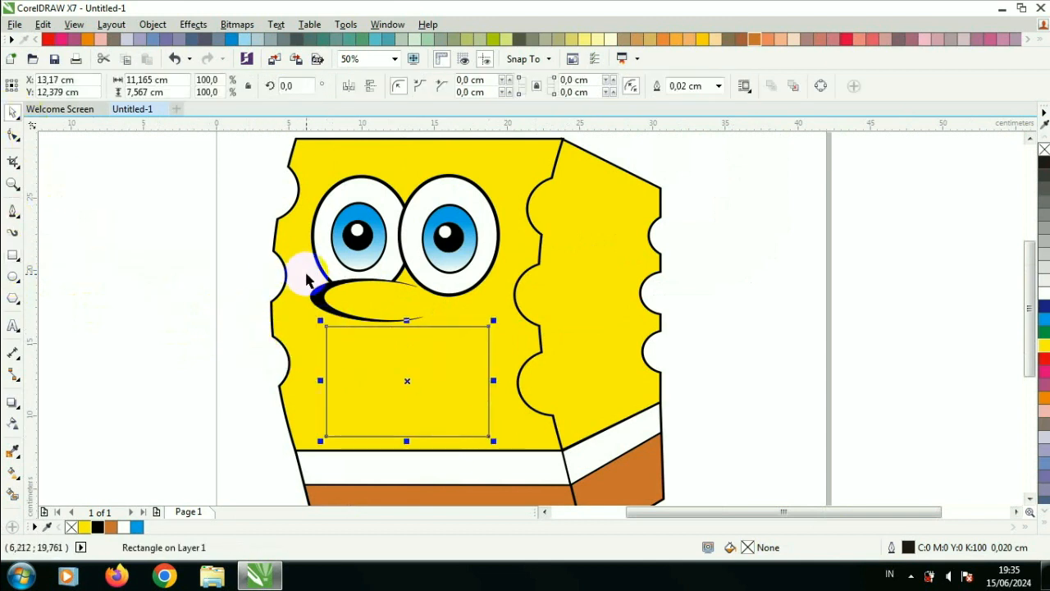
key(ctrl+q)
Step: Reshape the rectangle into a U-shaped mouth by deleting its lower-left node and bending its sides into curves
scroll(391, 443, up, 1)
click(13, 136)
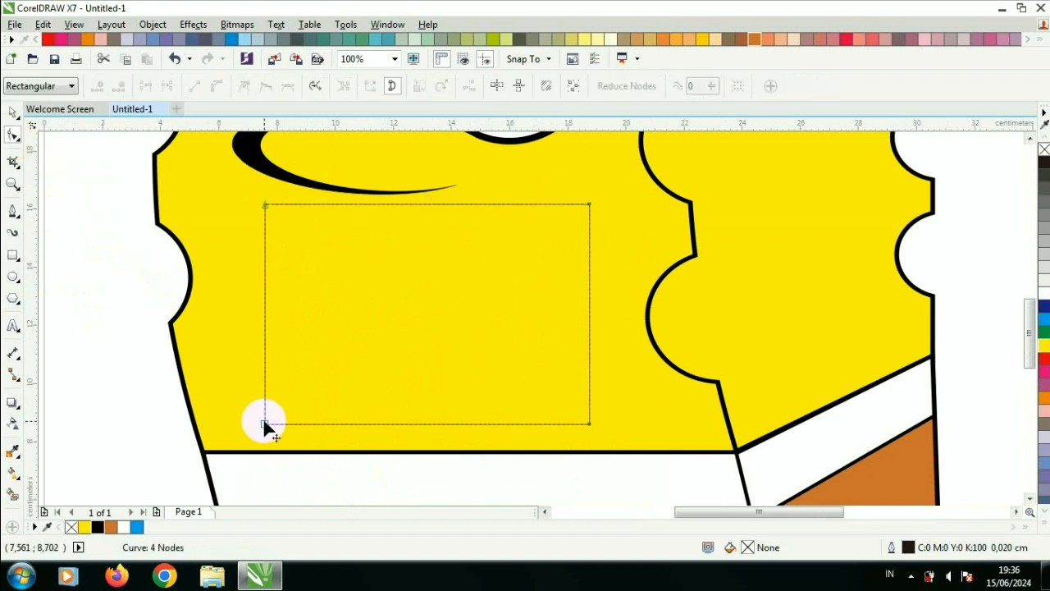
key(ctrl+z)
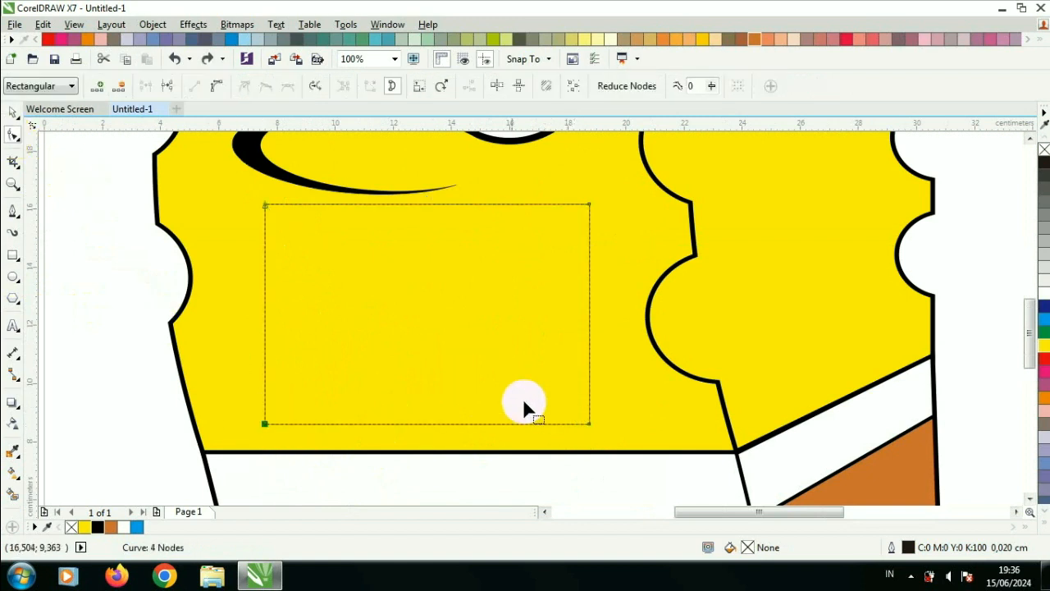
right_click(420, 425)
click(486, 165)
double_click(265, 423)
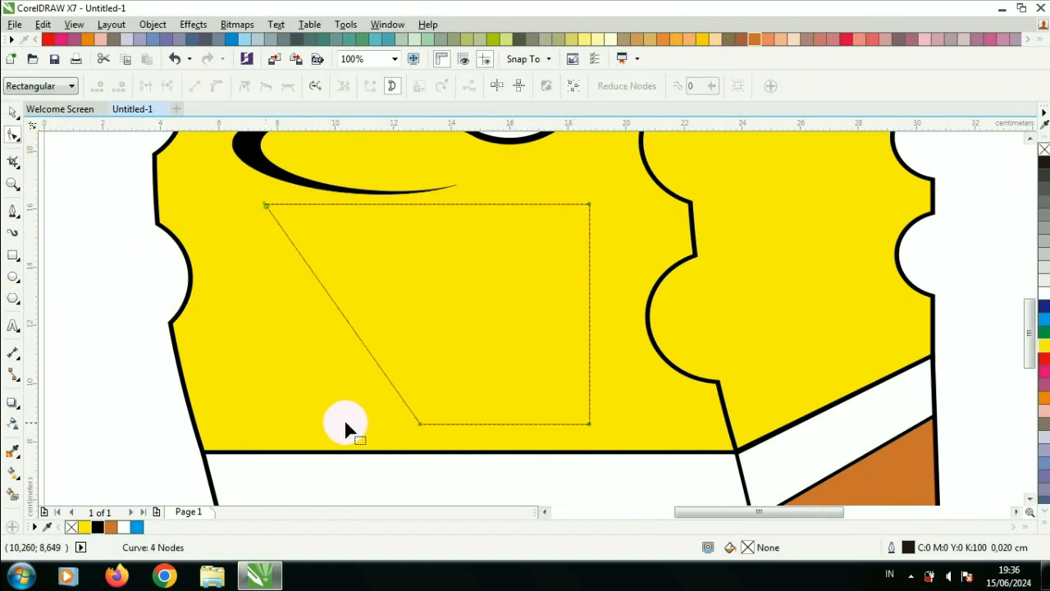
right_click(332, 304)
click(402, 97)
drag(342, 312, 308, 355)
right_click(498, 326)
click(598, 134)
drag(498, 326, 550, 354)
right_click(419, 426)
click(497, 259)
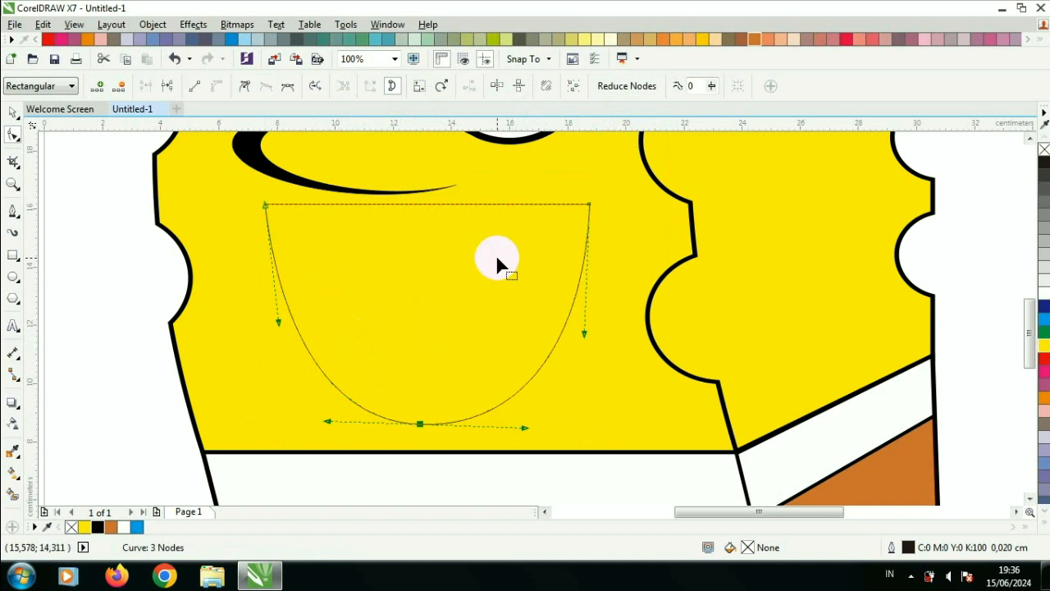
click(589, 204)
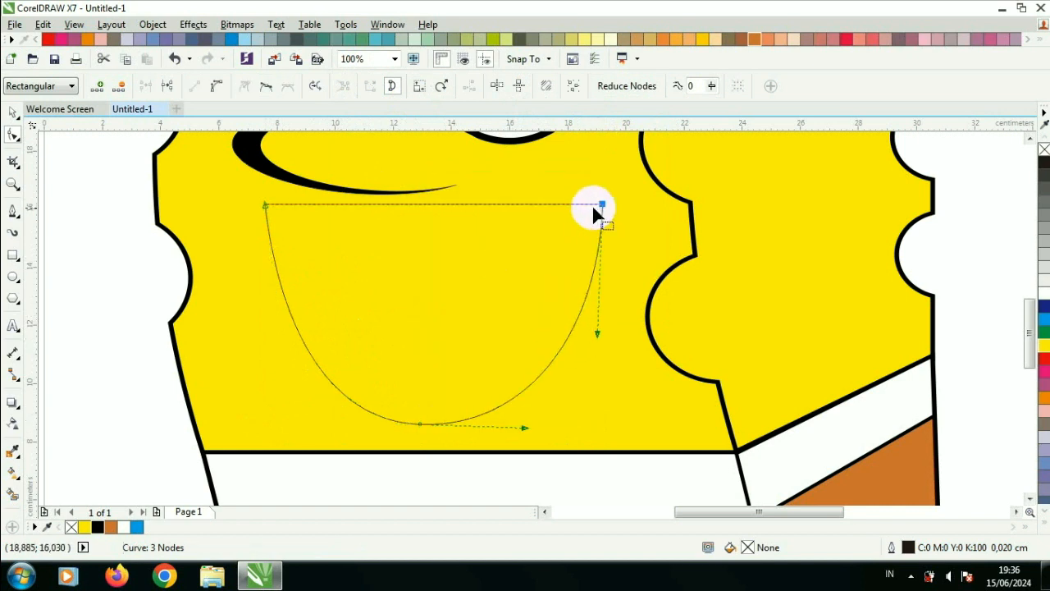
scroll(592, 209, down, 1)
key(space)
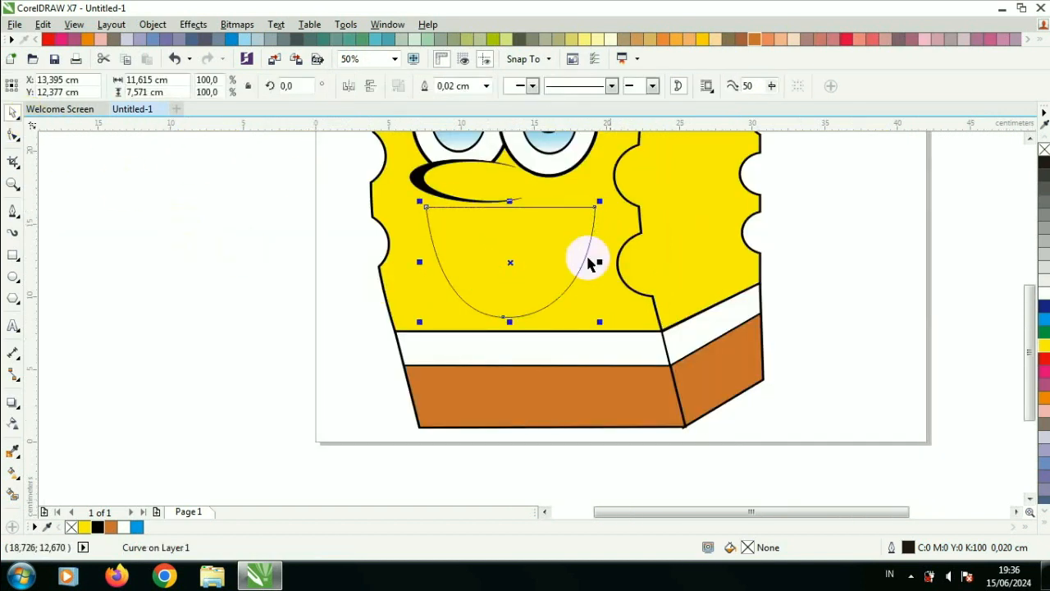
Step: Fill the mouth shape dark red
drag(1044, 361, 906, 342)
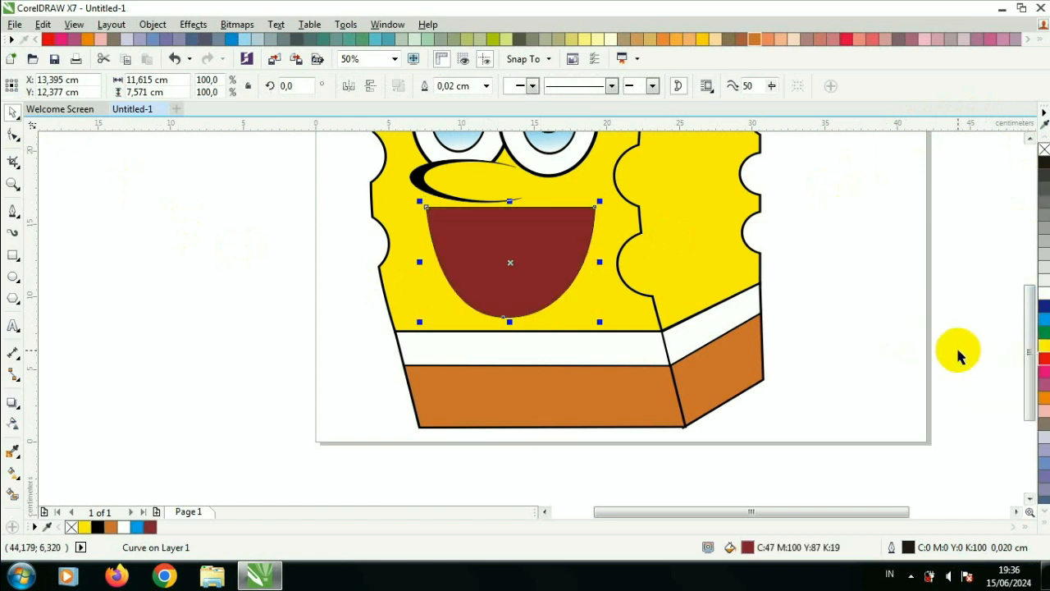
click(208, 379)
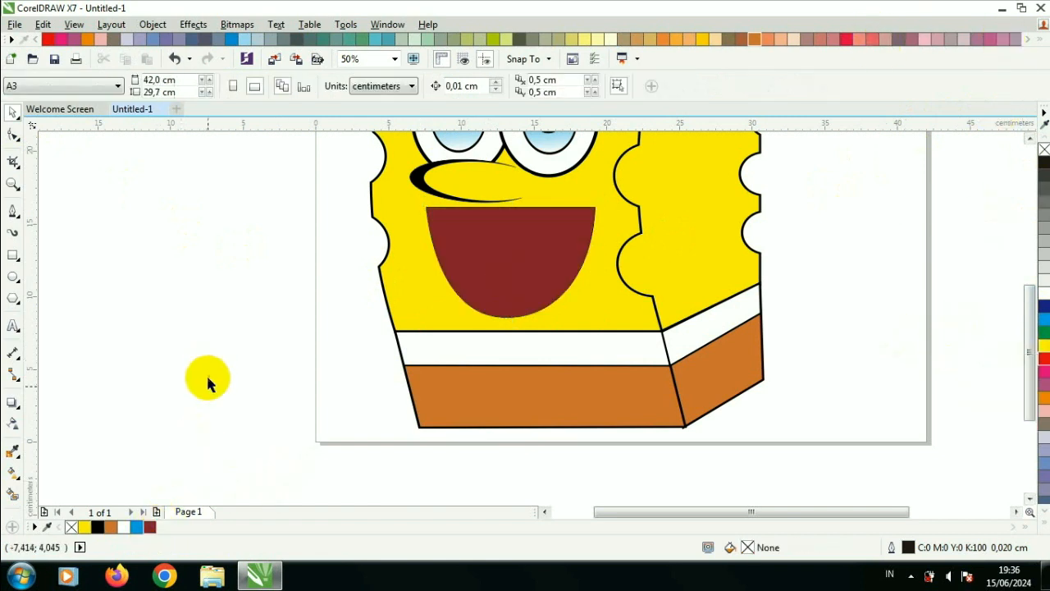
Step: Shorten the mouth to about 6.8 cm high
click(500, 263)
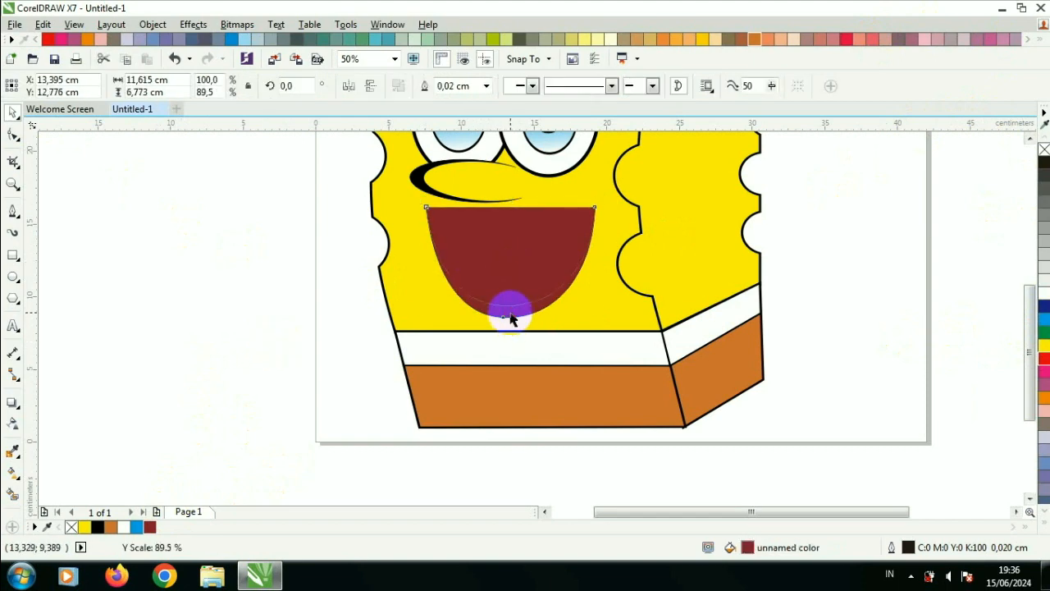
drag(510, 312, 510, 312)
scroll(515, 296, down, 1)
scroll(517, 254, up, 1)
scroll(508, 257, up, 1)
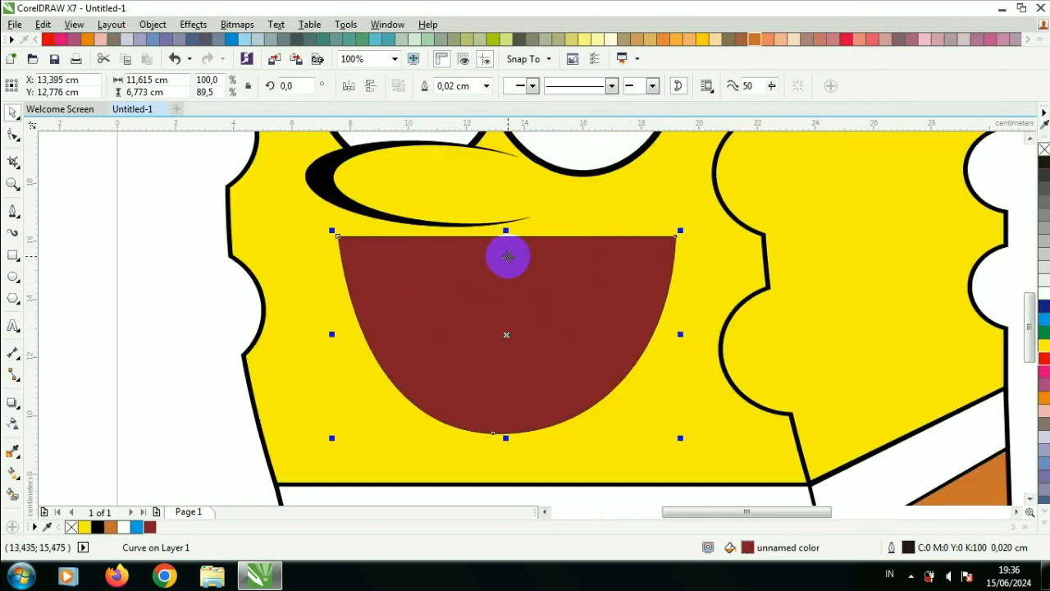
Step: Reshape the mouth's lower-left curve by moving its bottom node and bending the left side inward
key(F10)
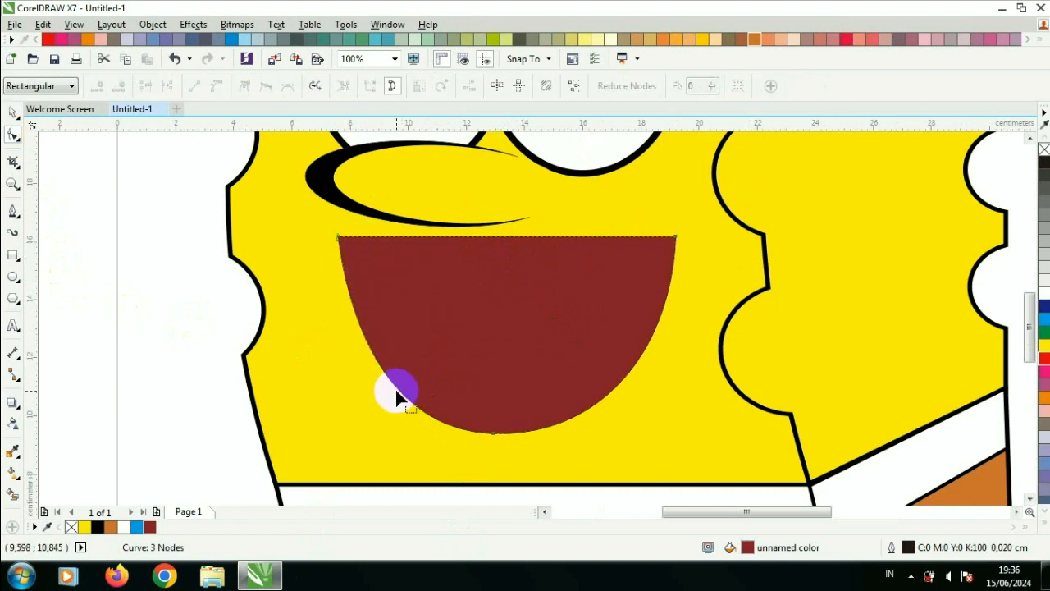
drag(484, 433, 446, 432)
drag(348, 339, 439, 328)
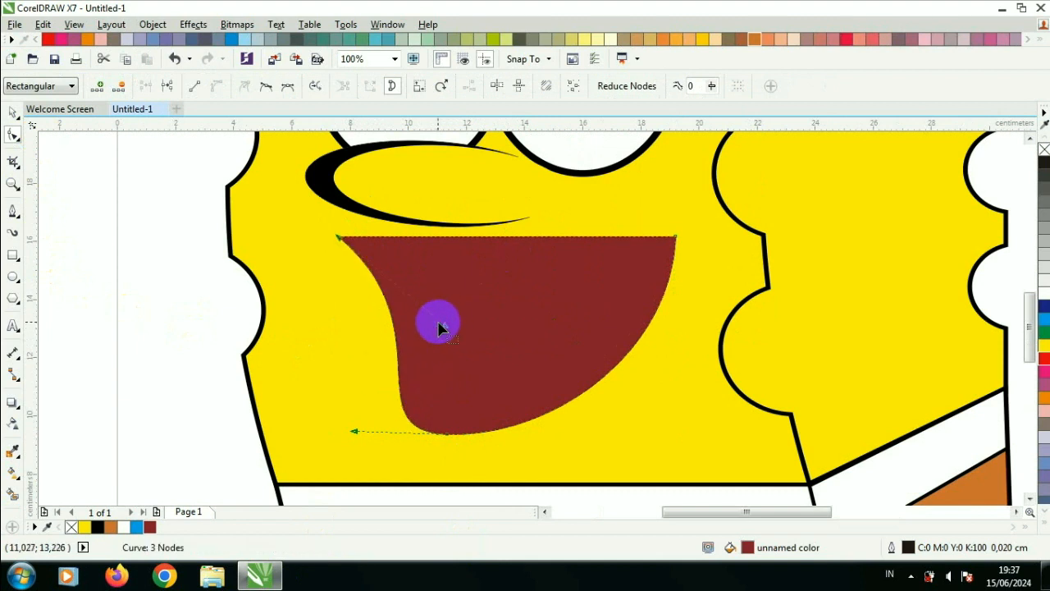
Step: Draw an ellipse about 10.1 × 4.9 cm at the bottom of the mouth as the tongue and fill it red
click(13, 112)
click(165, 246)
click(422, 348)
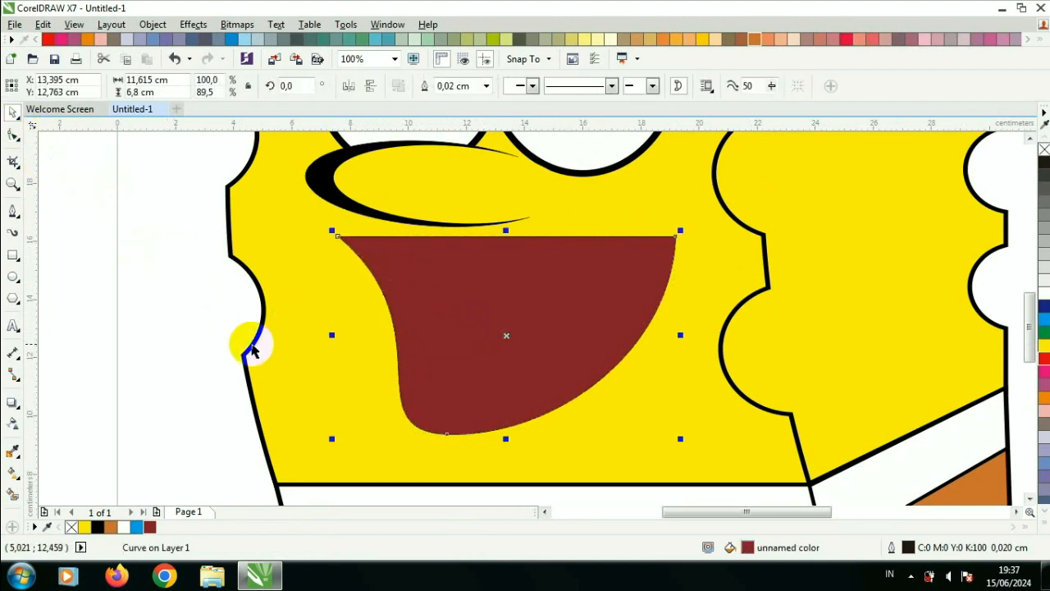
click(12, 213)
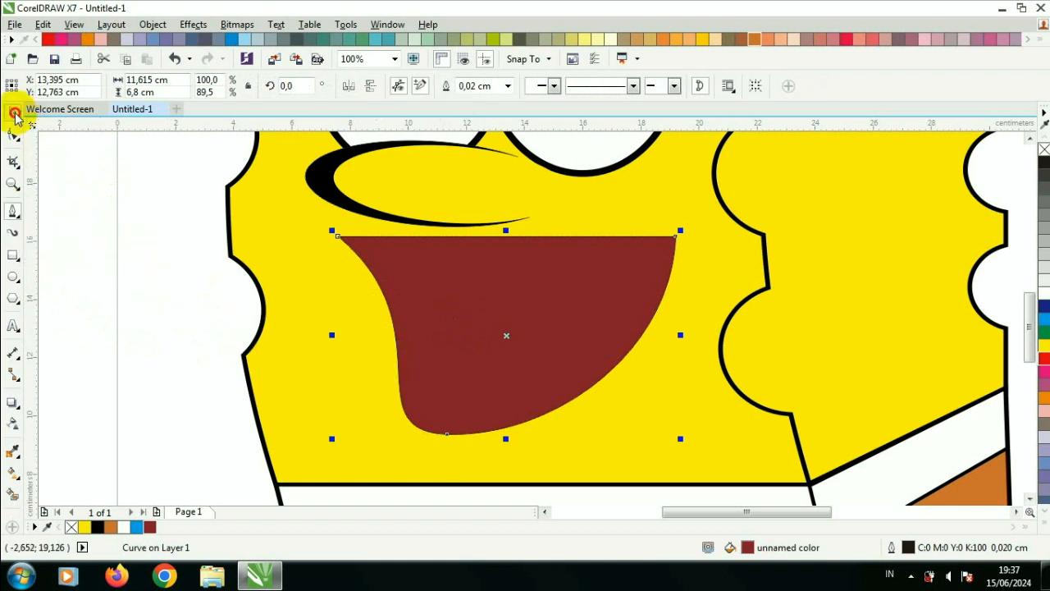
click(13, 276)
drag(362, 329, 660, 474)
click(1044, 358)
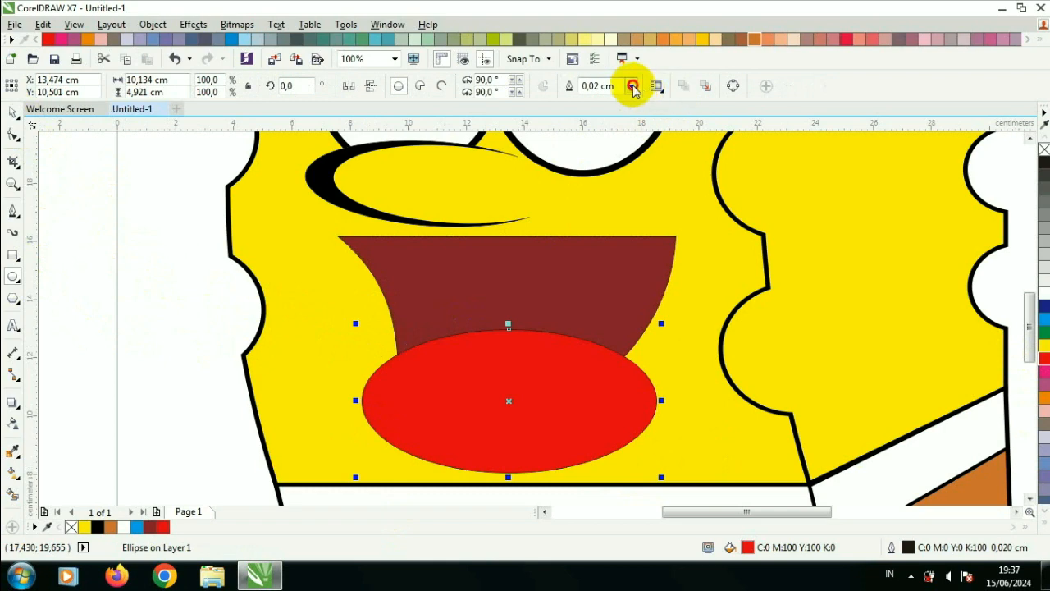
Step: Place the red tongue ellipse inside the mouth shape as PowerClip contents
right_click(478, 363)
click(504, 166)
click(541, 260)
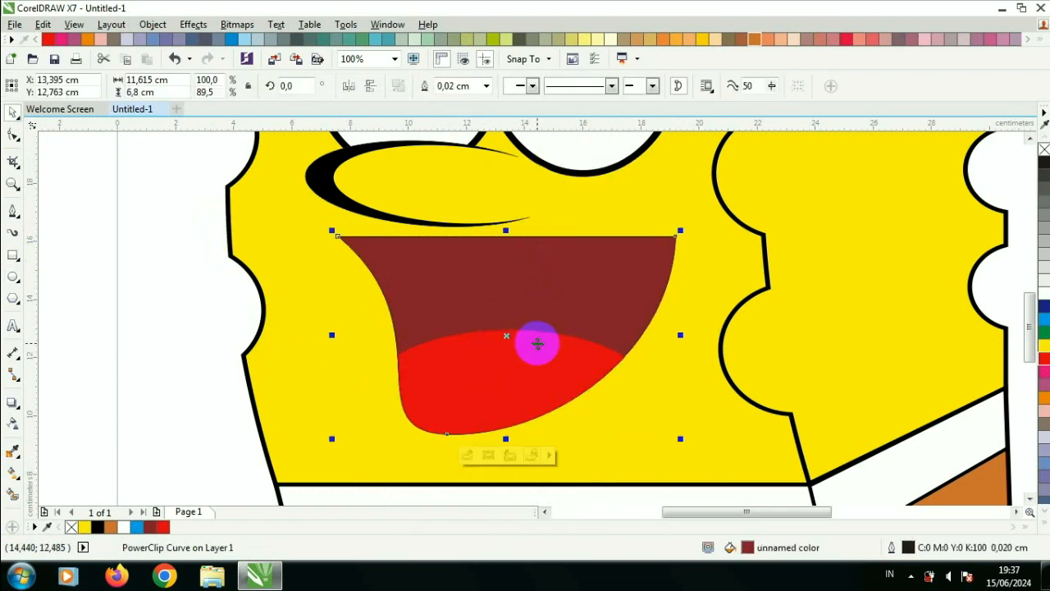
Step: Edit the mouth's PowerClip contents to move the tongue slightly upward, then finish editing
right_click(538, 343)
click(593, 157)
drag(553, 349, 553, 326)
click(570, 281)
right_click(565, 335)
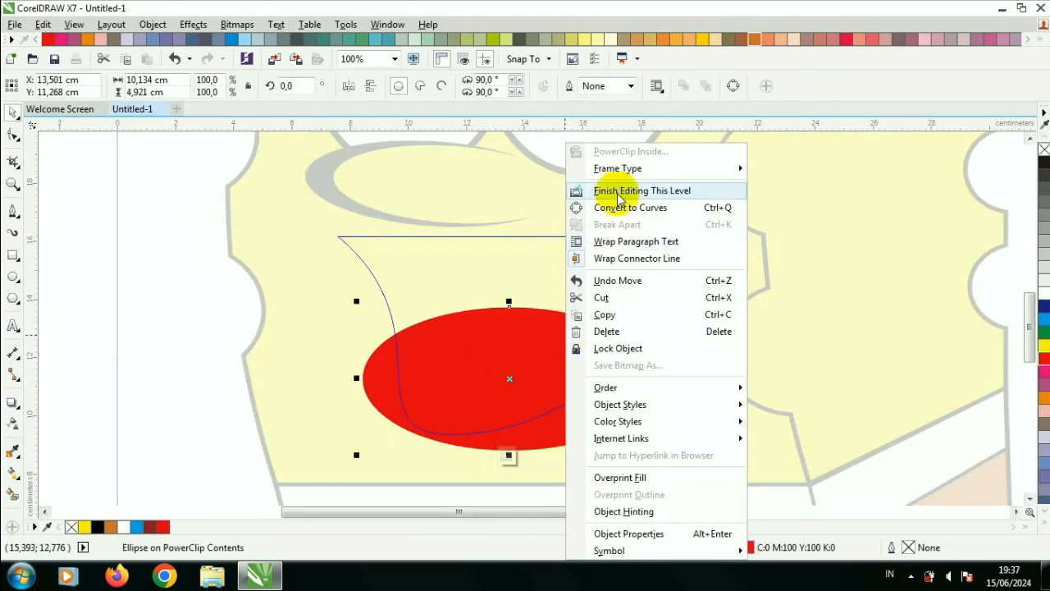
click(620, 191)
Step: Draw a thin closed triangular shape along the top edge of the mouth extending out to the left cheek
scroll(567, 243, up, 1)
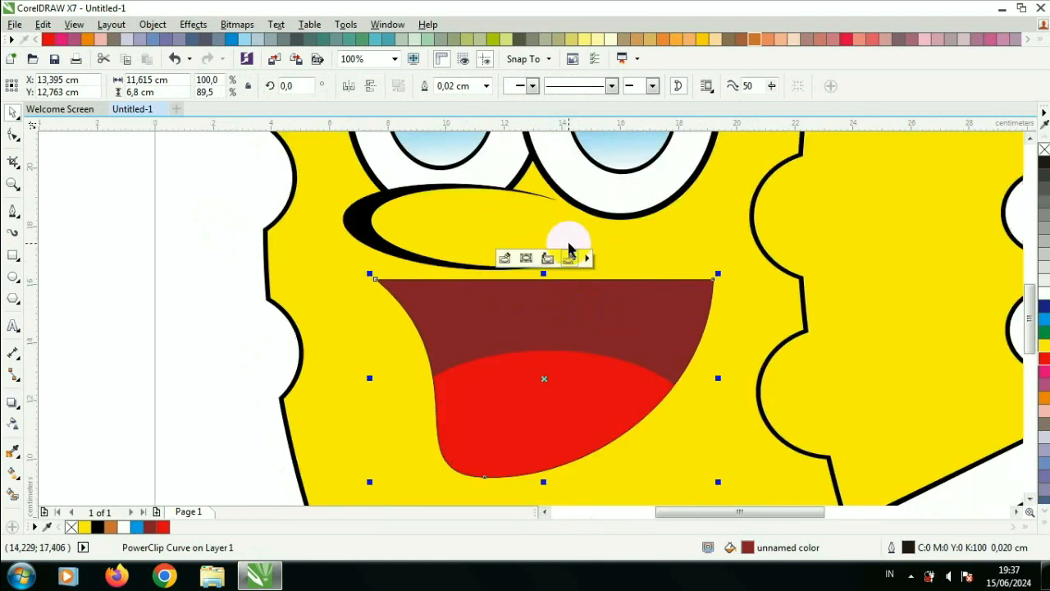
click(124, 279)
click(13, 212)
click(416, 261)
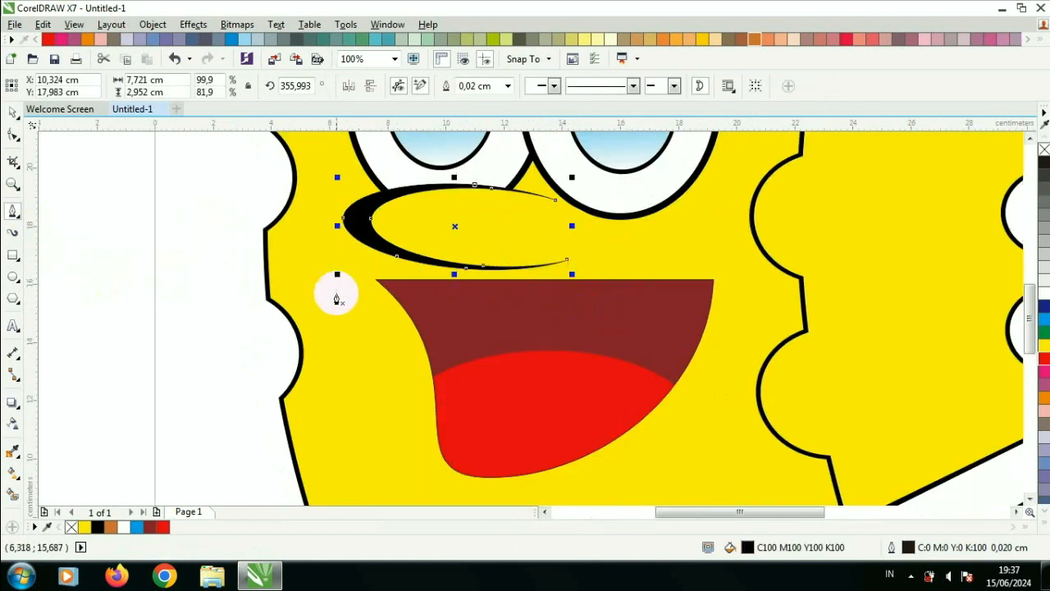
click(388, 267)
click(320, 298)
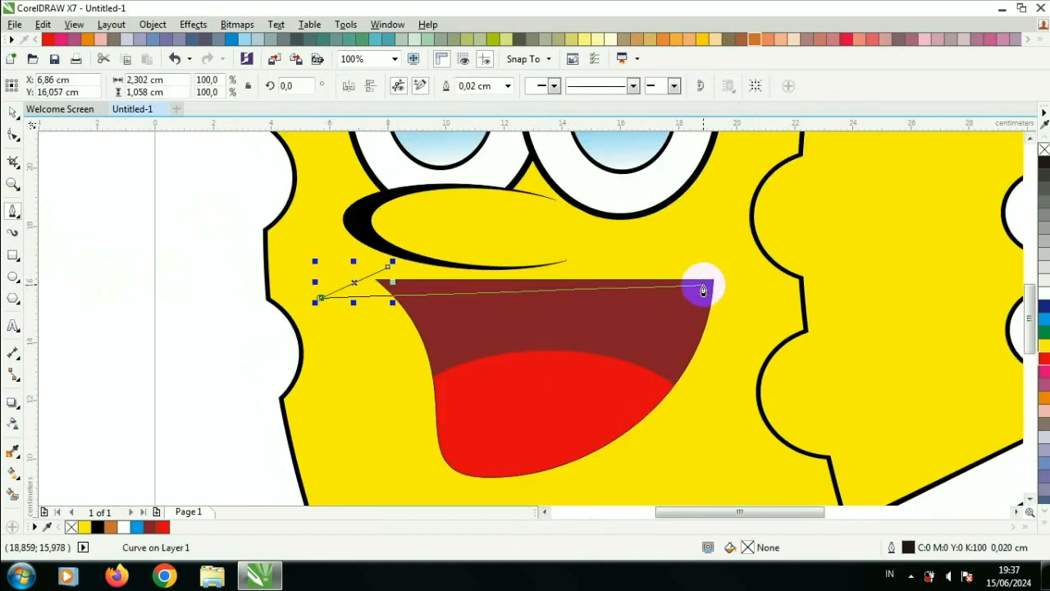
click(703, 287)
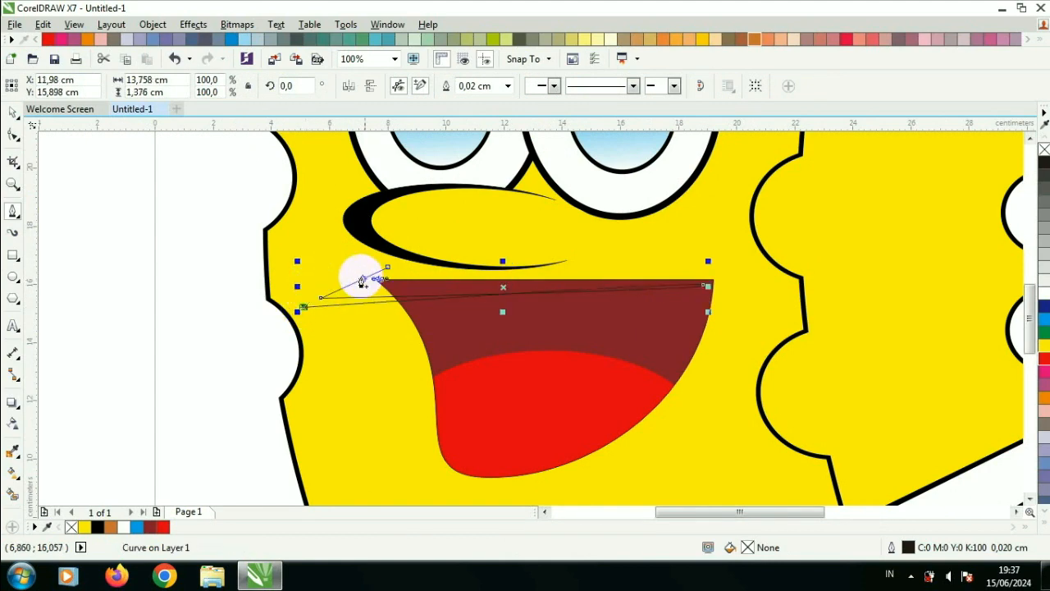
click(388, 268)
Step: Adjust the lip shape's inner node and fill the shape black
click(15, 136)
scroll(289, 269, up, 1)
drag(353, 328, 394, 323)
scroll(422, 324, down, 1)
scroll(561, 320, up, 1)
click(17, 119)
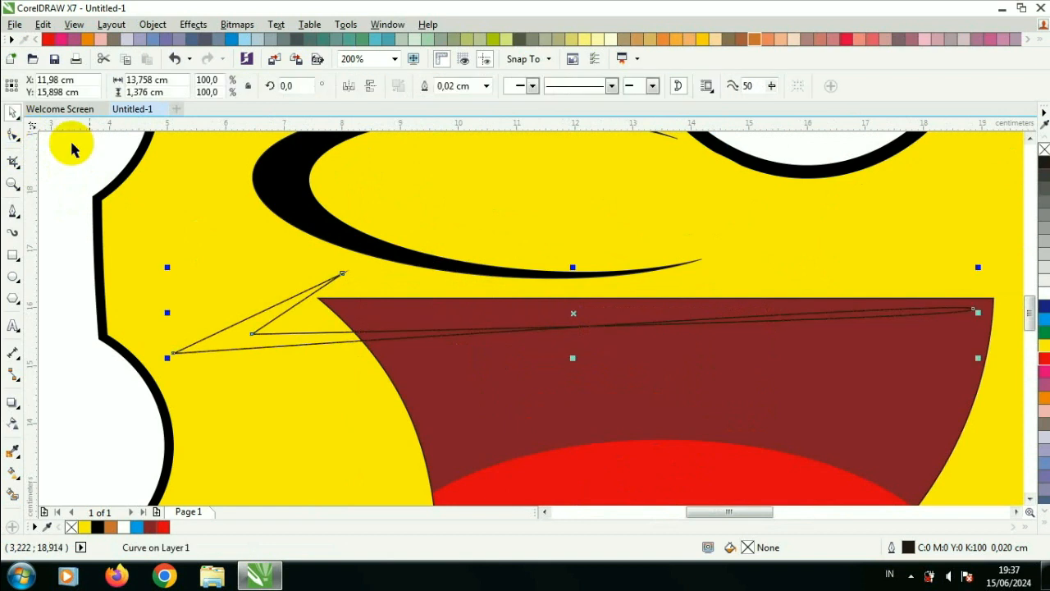
click(98, 526)
Step: Draw a second triangle over the upper side of the lip line, fill it yellow and remove its outline
click(13, 211)
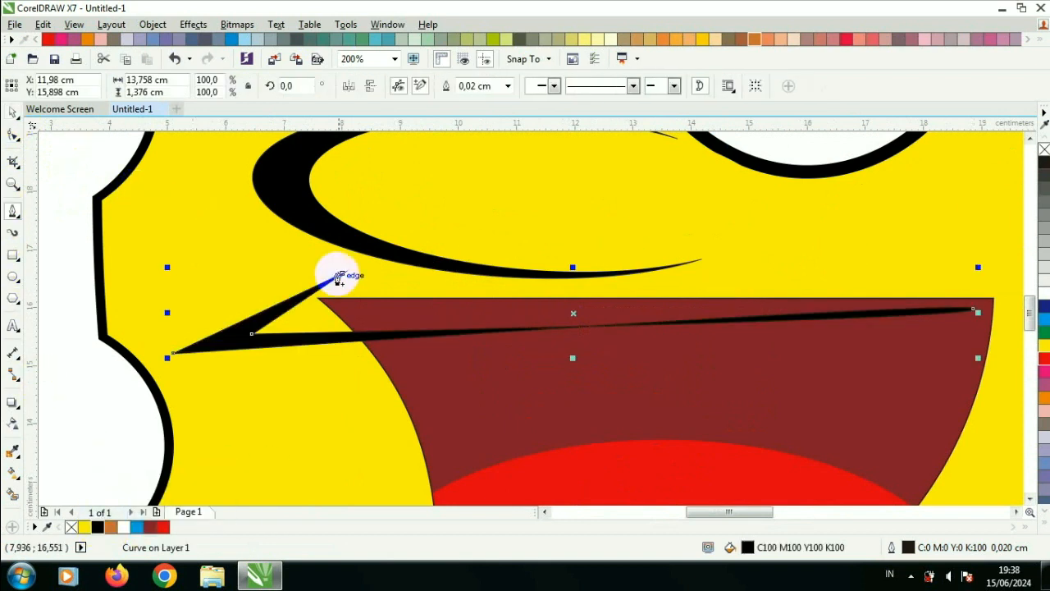
click(340, 277)
click(975, 310)
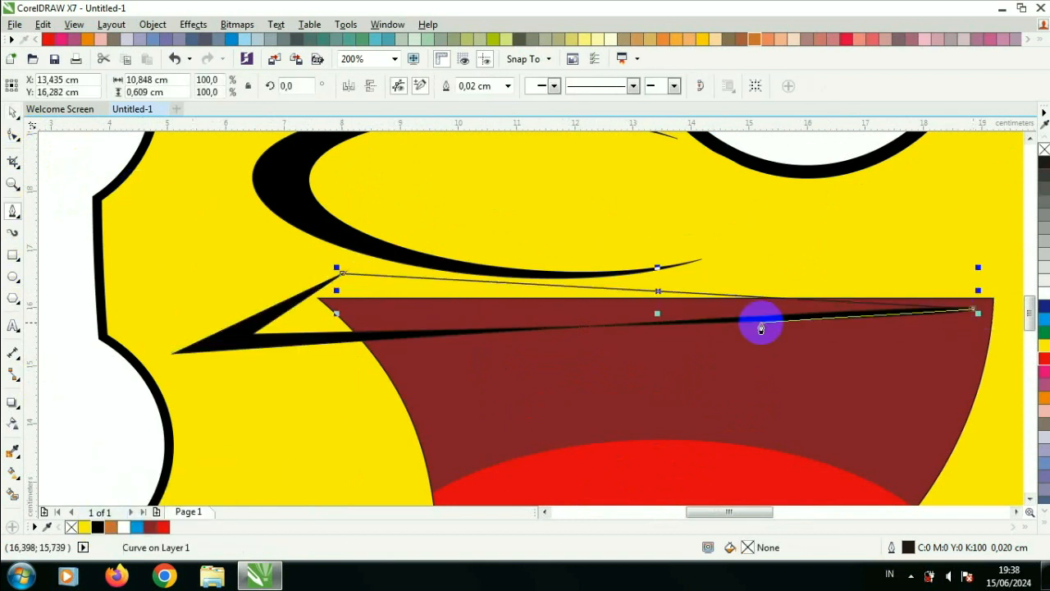
click(173, 355)
click(340, 276)
click(12, 110)
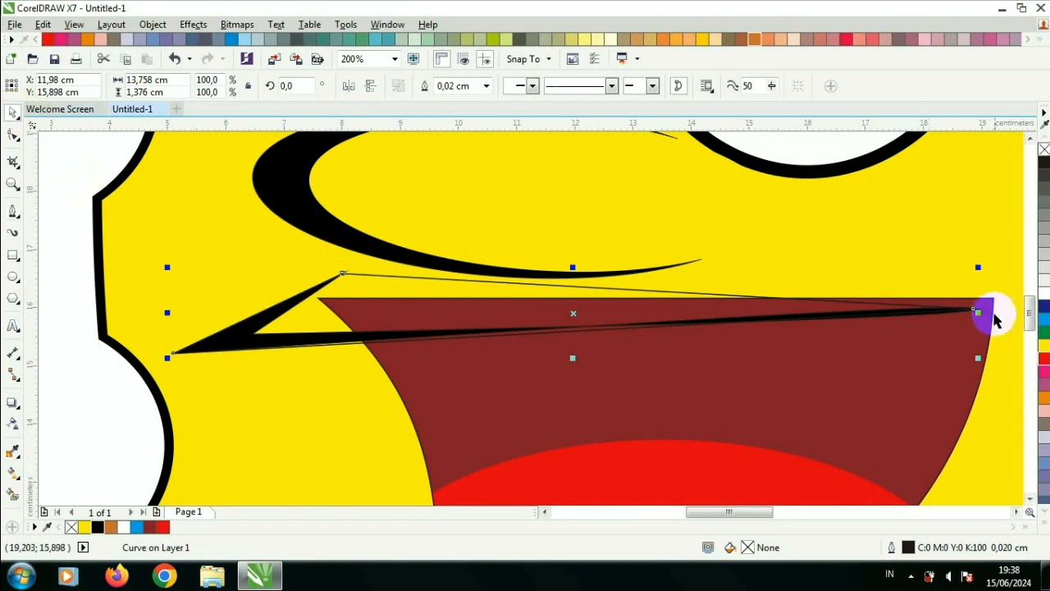
click(1044, 350)
click(486, 85)
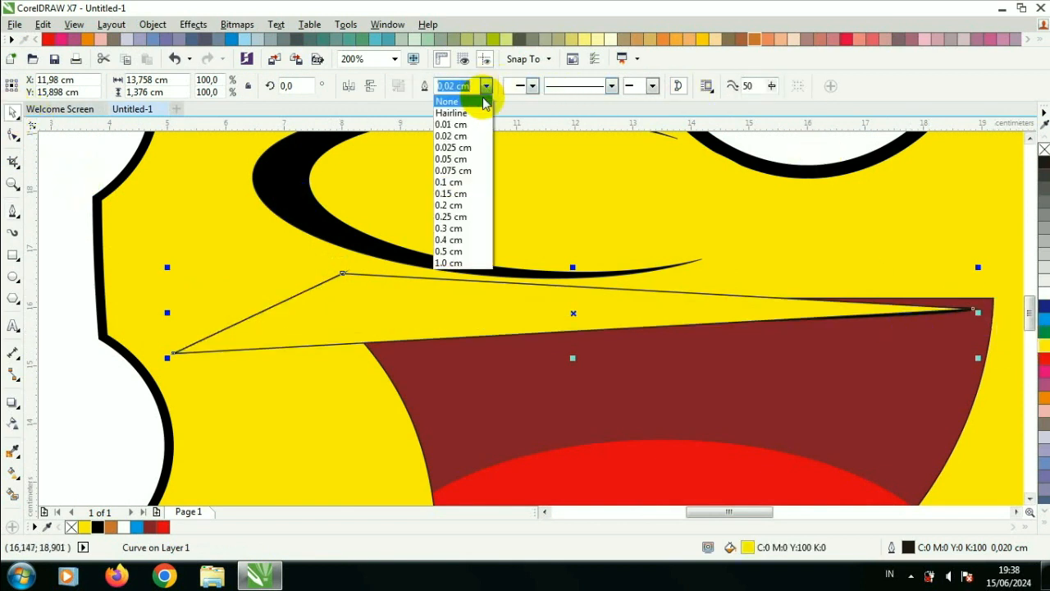
click(481, 95)
Step: Extend the right tip of both lip shapes slightly further right
drag(968, 327, 1002, 317)
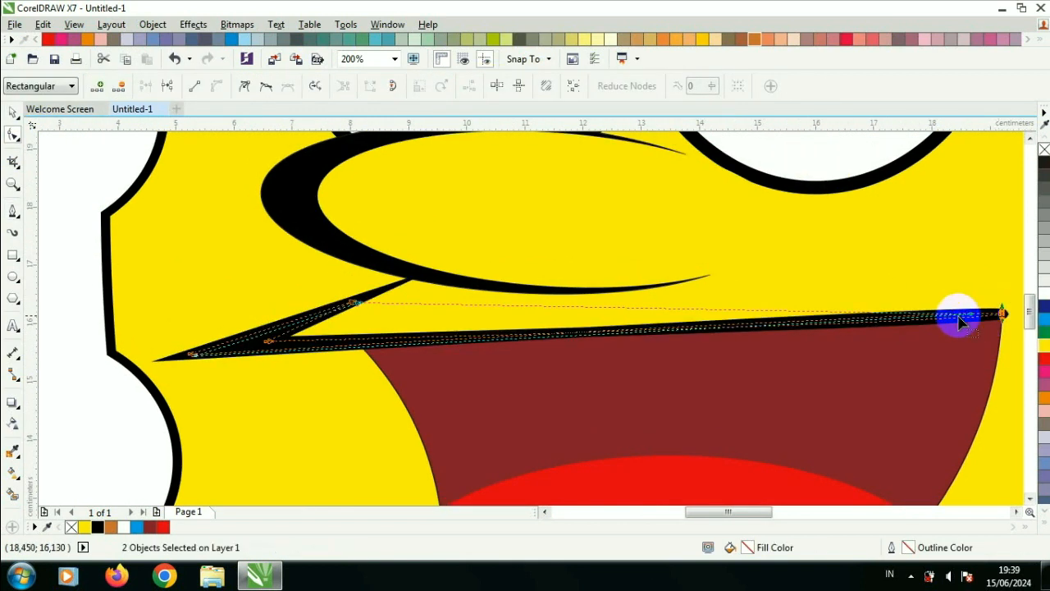
click(12, 112)
click(68, 160)
scroll(168, 233, down, 2)
scroll(179, 248, up, 2)
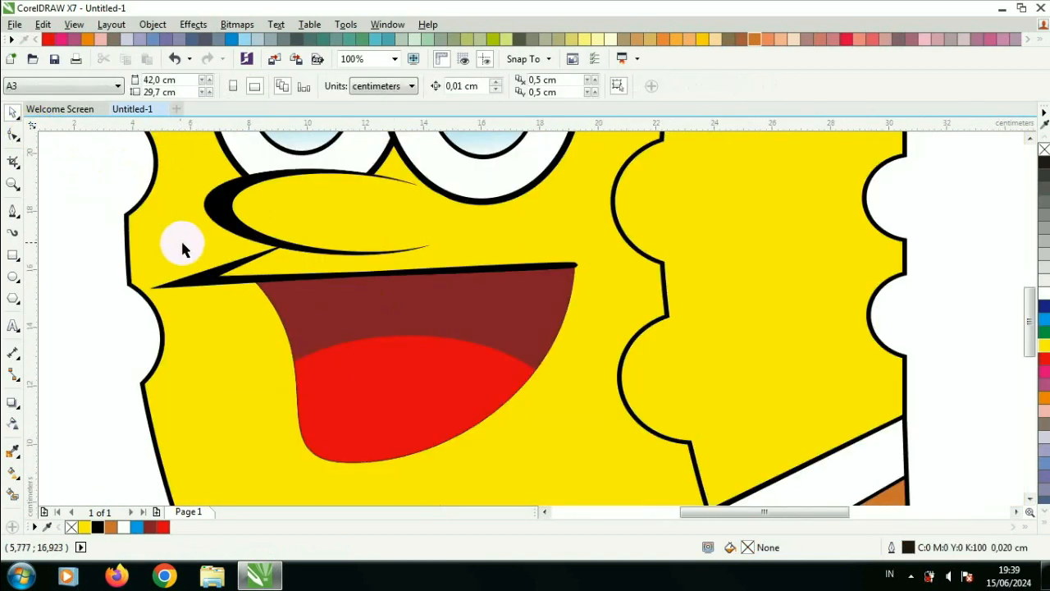
Step: Draw a square about 1.8 × 1.8 cm below the lip line as a tooth and fill it white
click(13, 256)
drag(260, 278, 317, 336)
click(1042, 300)
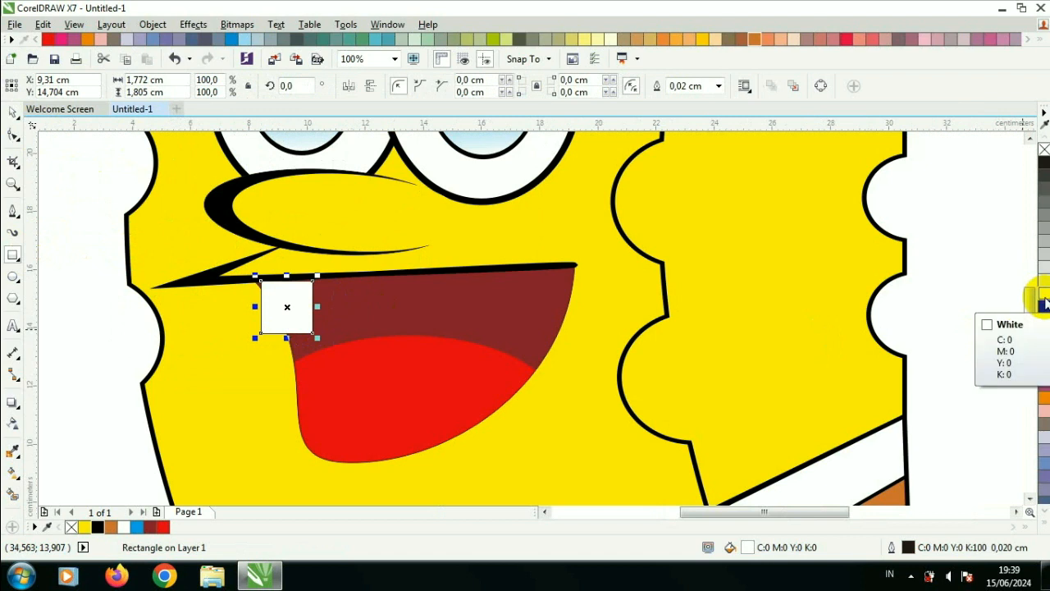
Step: Give the tooth a black 0.25 cm outline placed behind the fill
key(F12)
click(428, 186)
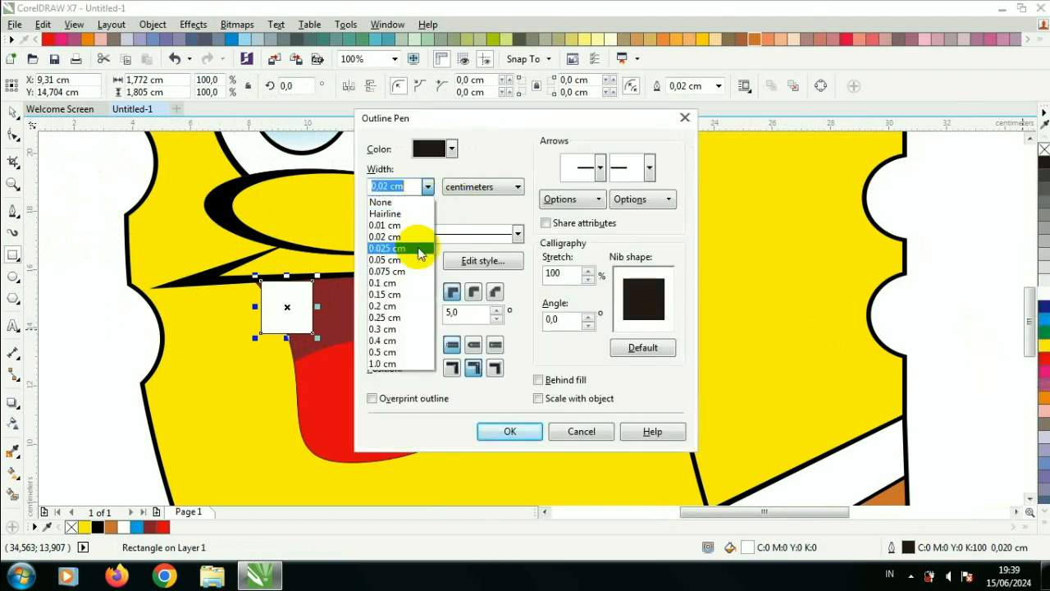
click(410, 300)
click(451, 149)
drag(495, 186, 495, 238)
click(435, 246)
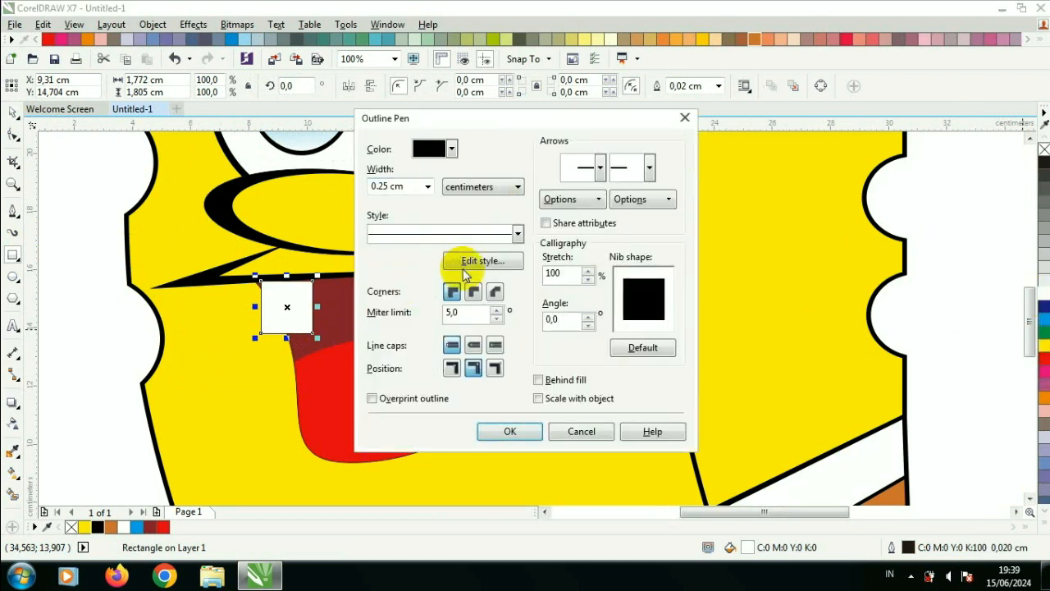
click(538, 380)
click(525, 432)
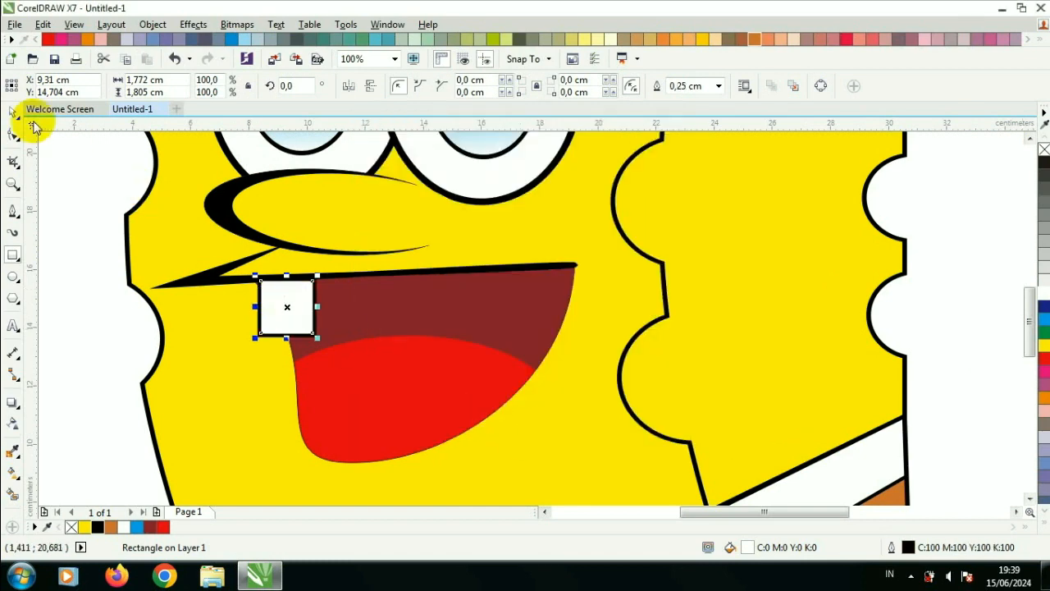
Step: Duplicate the tooth and move the copy to the right
key(ctrl+d)
drag(296, 301, 366, 310)
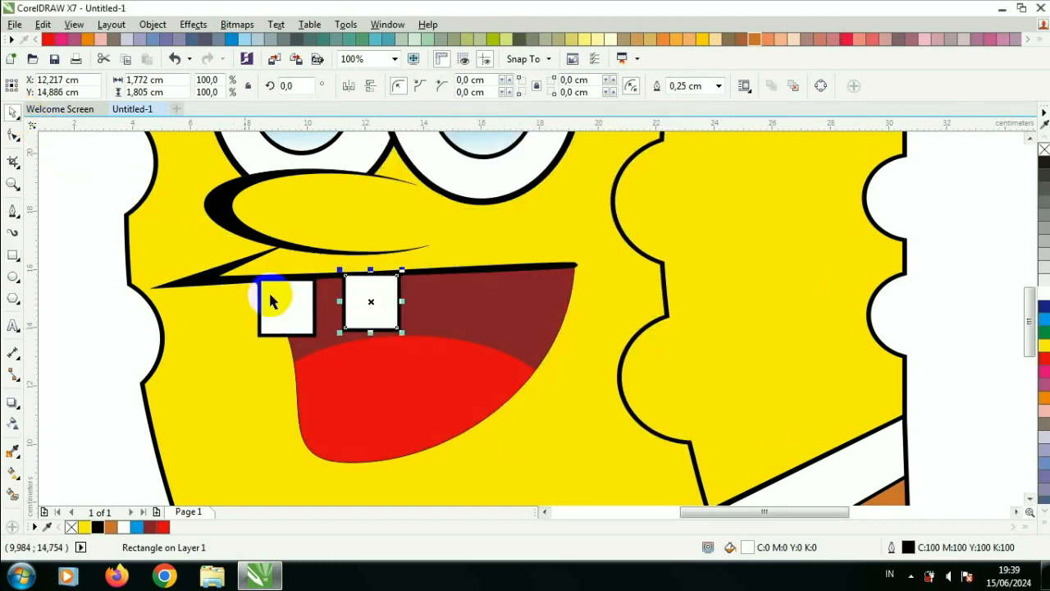
Step: Convert both teeth to curves and raise their upper-right corners to meet the lip line
click(5, 137)
scroll(277, 270, up, 2)
click(298, 309)
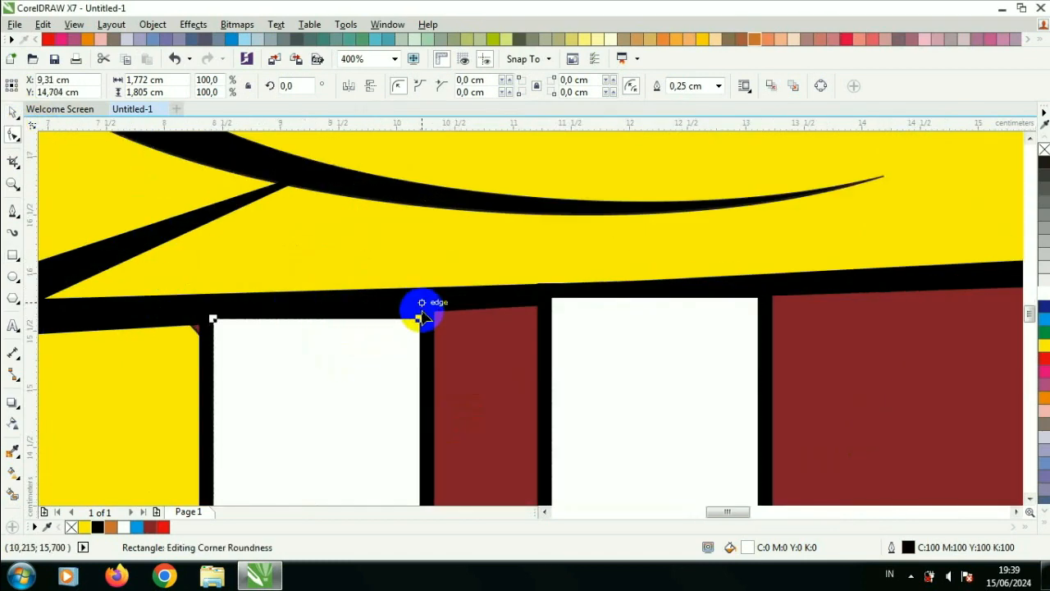
key(ctrl+q)
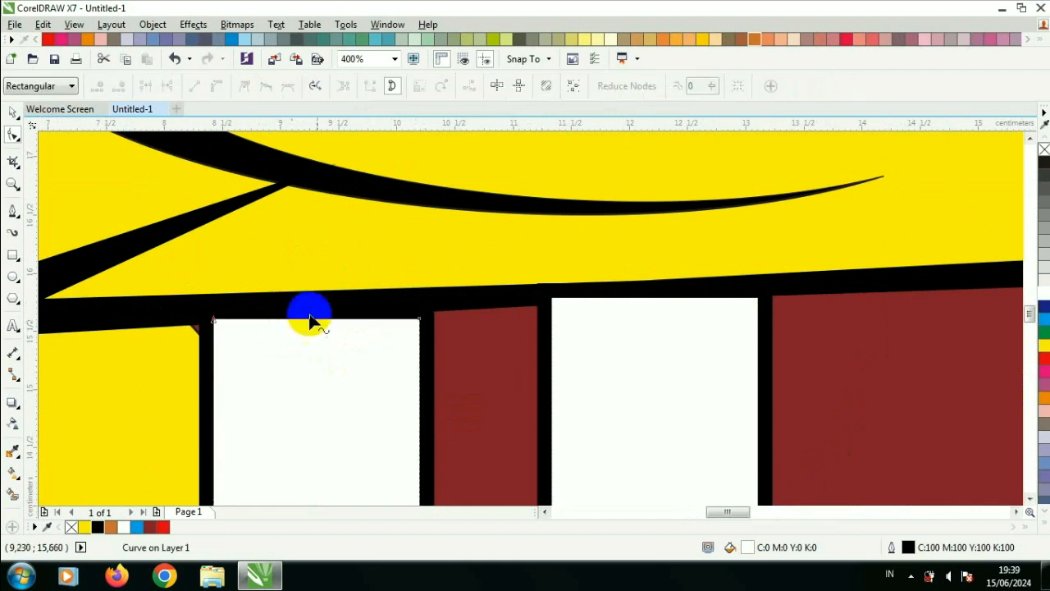
drag(420, 318, 422, 308)
click(609, 327)
key(ctrl+q)
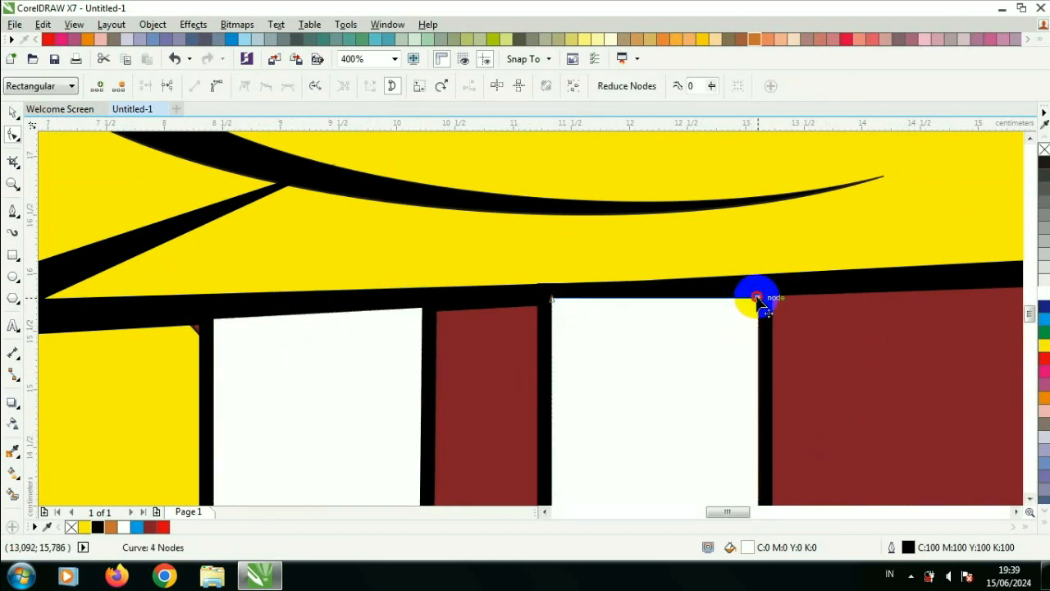
drag(758, 298, 760, 286)
scroll(555, 298, down, 2)
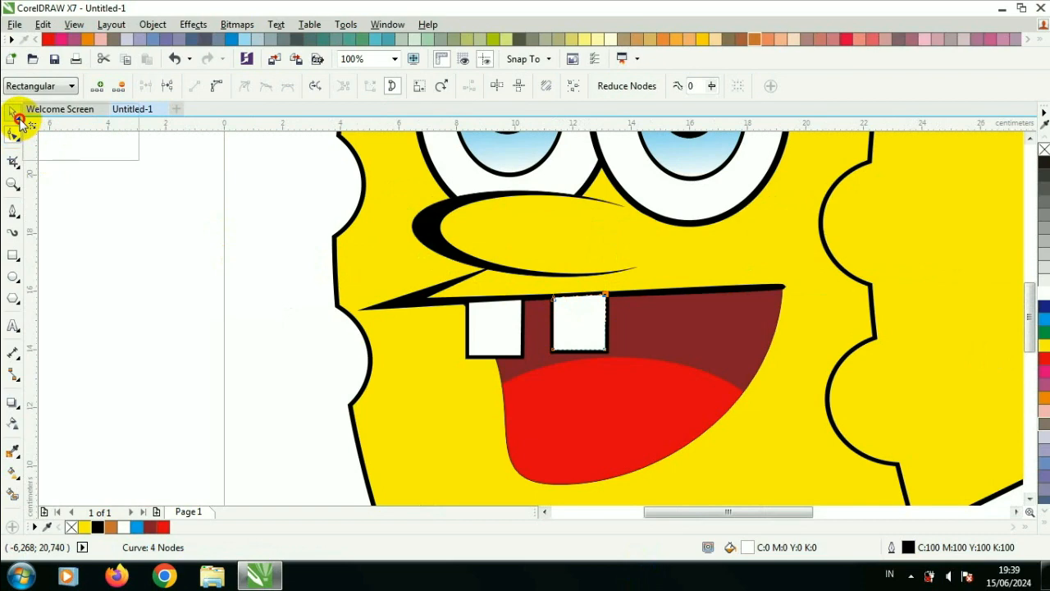
click(645, 399)
scroll(642, 399, down, 1)
click(14, 116)
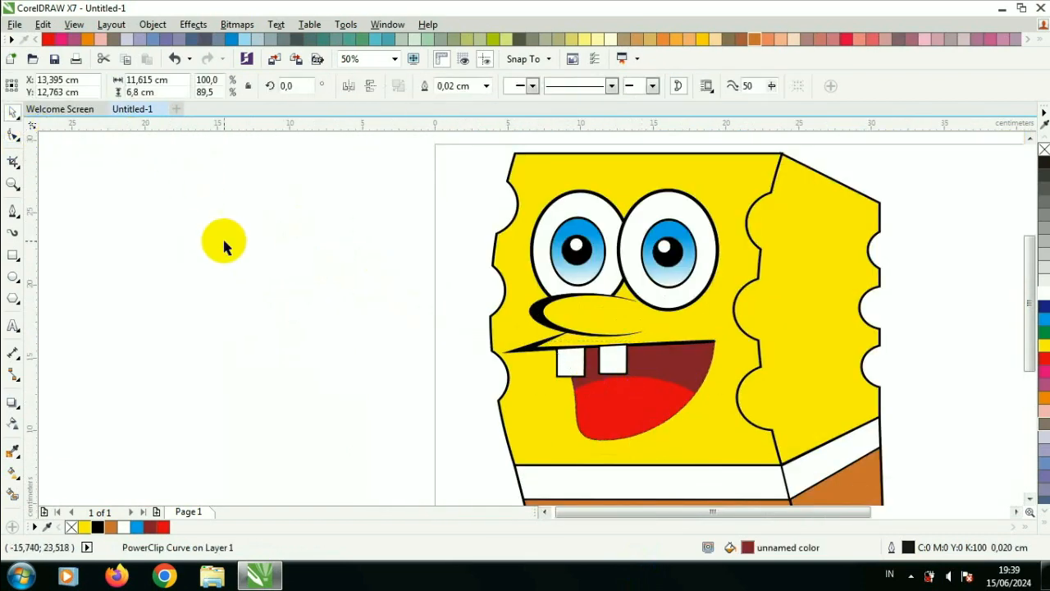
Step: Draw an ellipse about 1.8 × 3.1 cm on the forehead, fill it orange and remove its outline
click(223, 241)
scroll(484, 316, down, 1)
scroll(625, 316, up, 1)
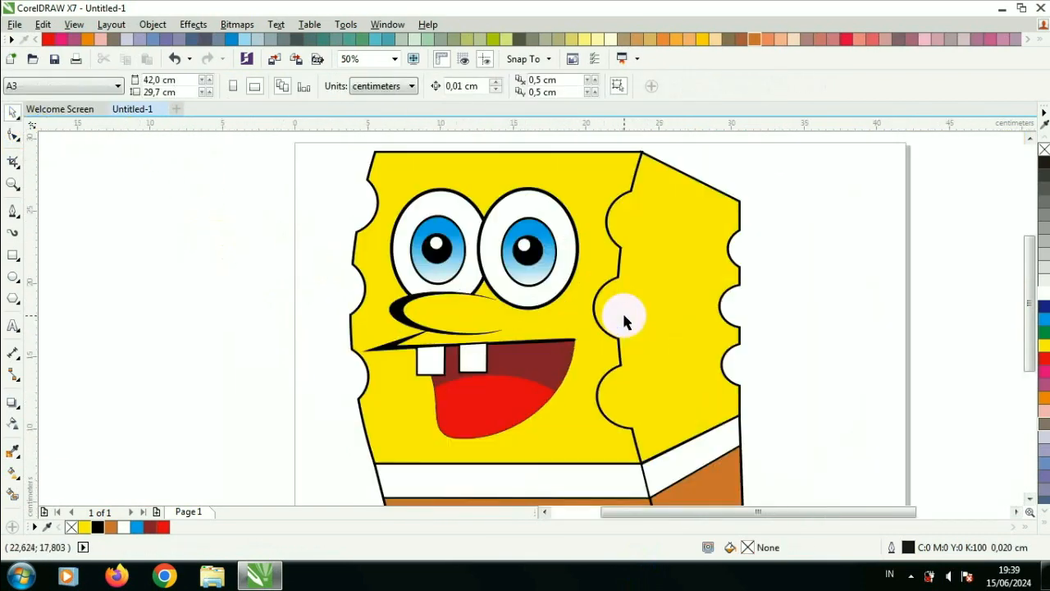
click(12, 277)
drag(574, 179, 612, 235)
click(1044, 398)
click(631, 86)
click(597, 107)
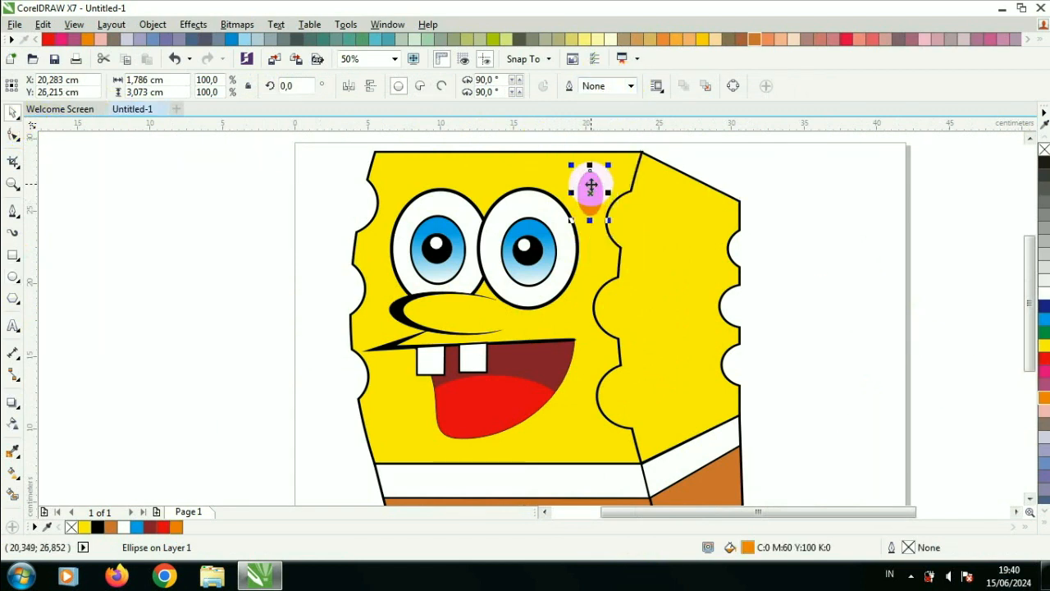
Step: Duplicate the orange spot repeatedly and scatter the copies across the face and the body's side
drag(597, 185, 590, 259)
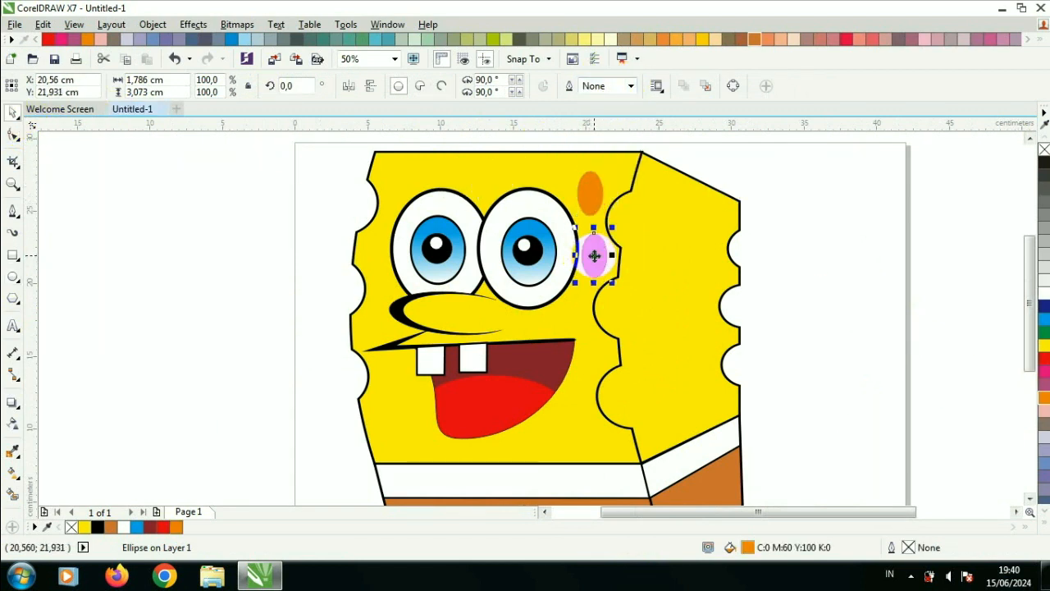
key(ctrl+d)
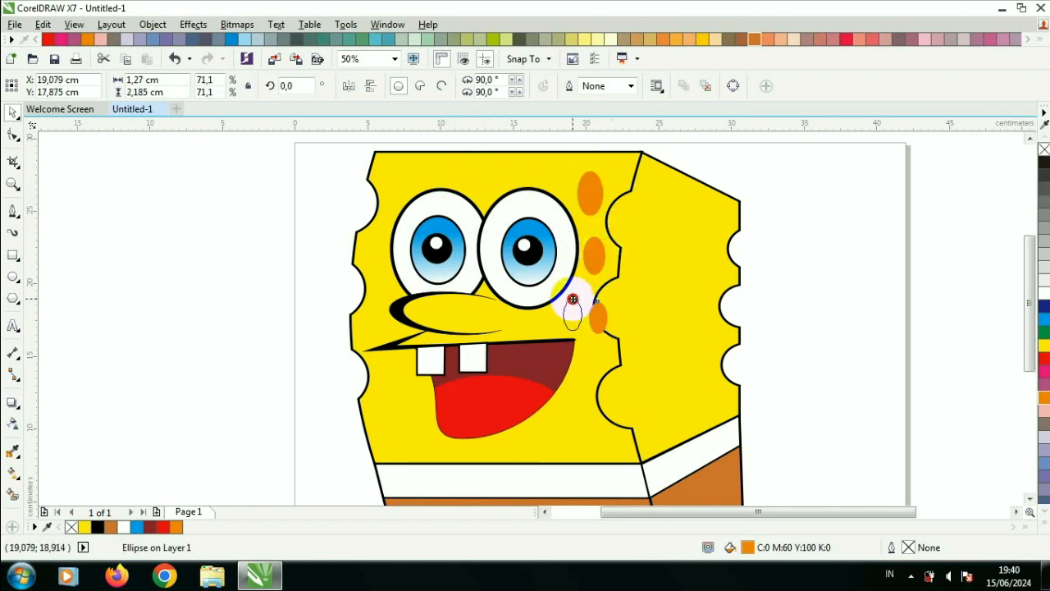
drag(553, 373, 534, 321)
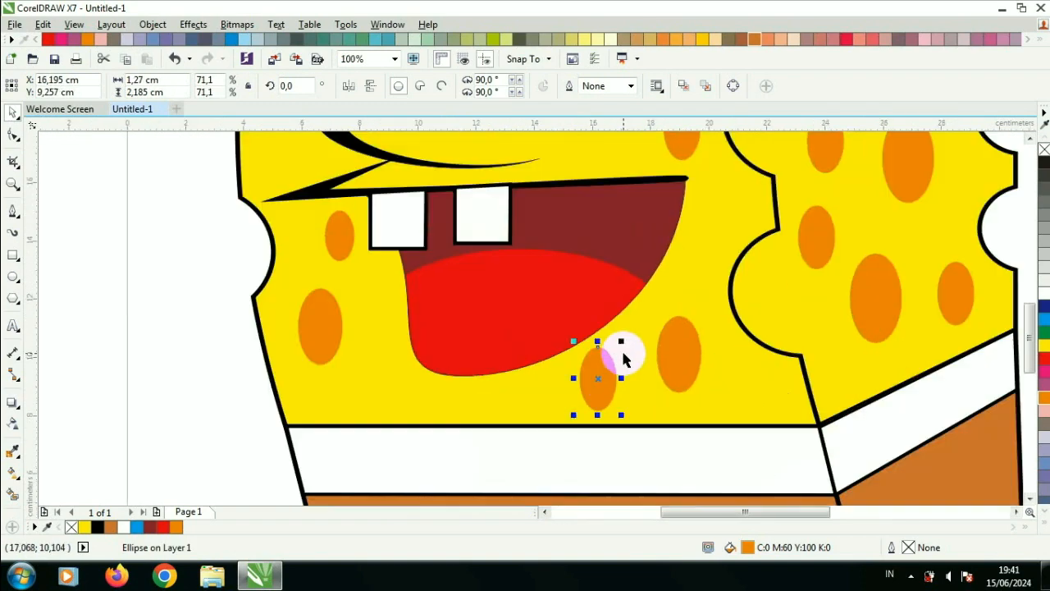
drag(621, 341, 615, 407)
drag(614, 399, 575, 388)
key(ctrl+z)
scroll(598, 389, down, 1)
click(802, 296)
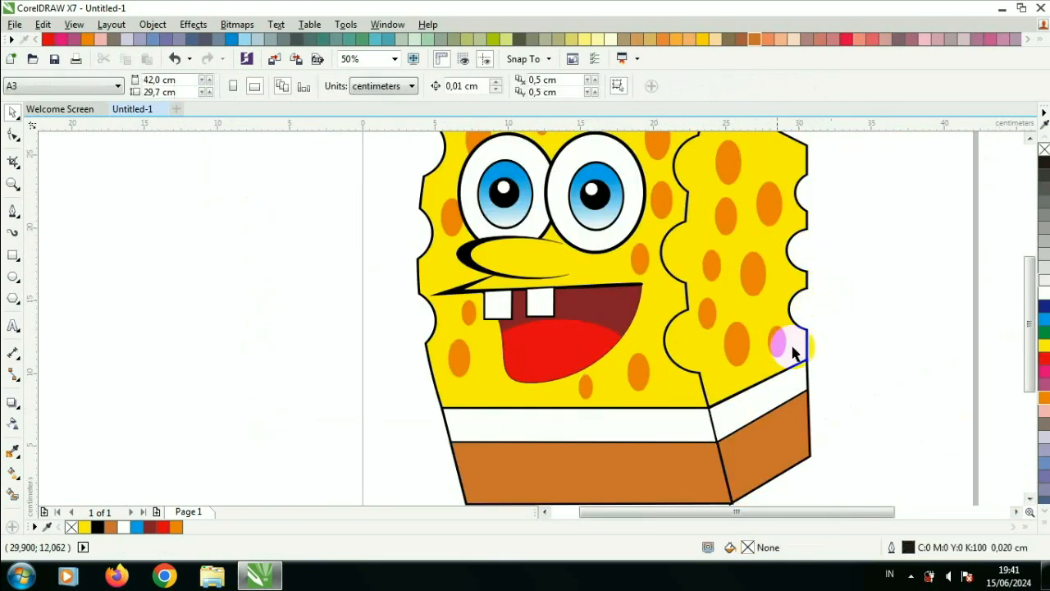
scroll(717, 407, down, 1)
scroll(696, 440, up, 1)
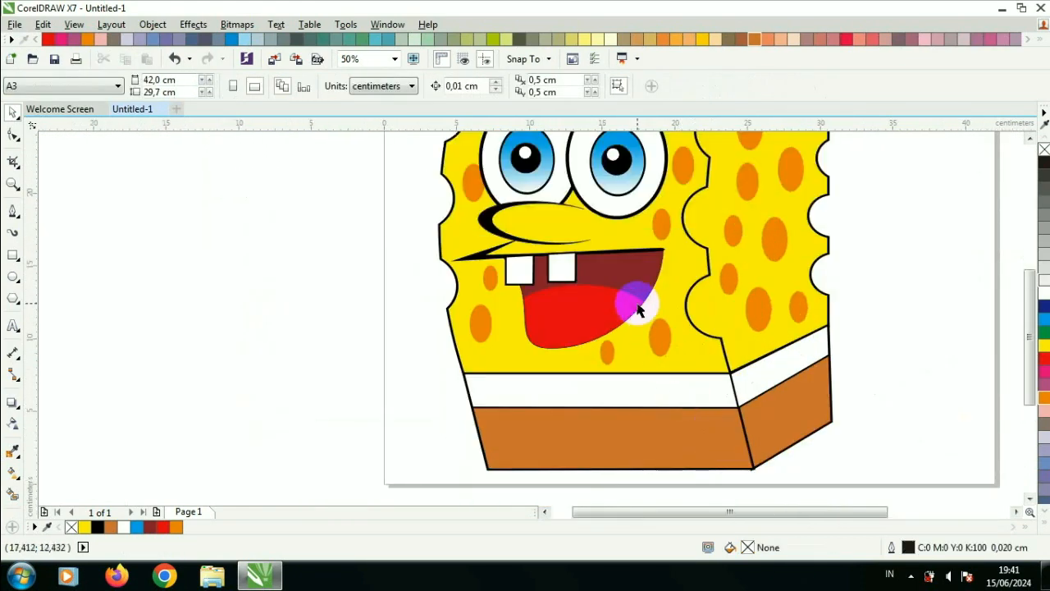
scroll(199, 255, down, 1)
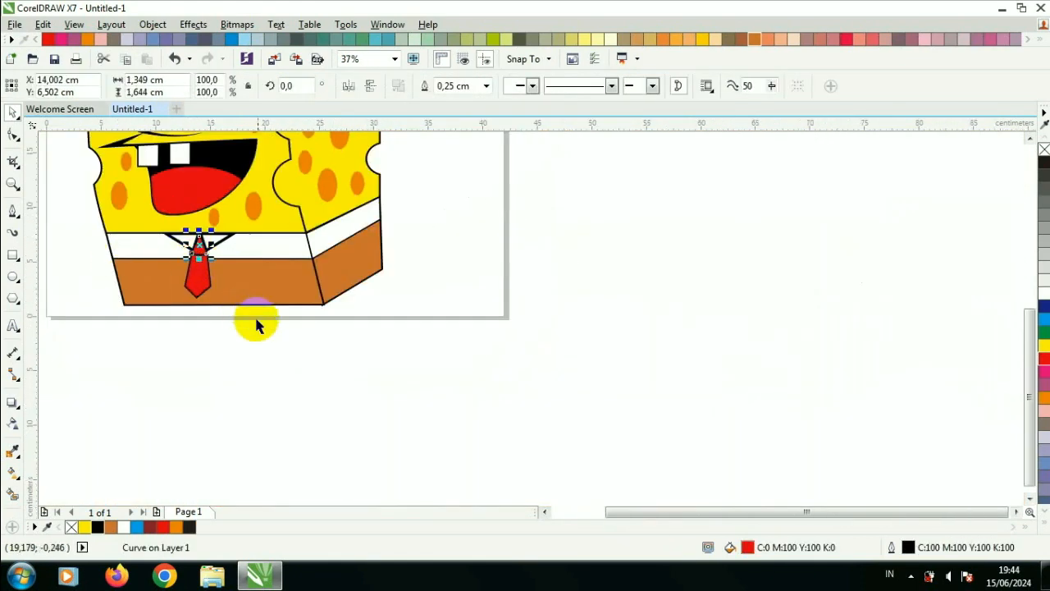
click(256, 319)
scroll(169, 303, down, 2)
drag(169, 308, 292, 216)
click(394, 58)
click(393, 72)
click(623, 458)
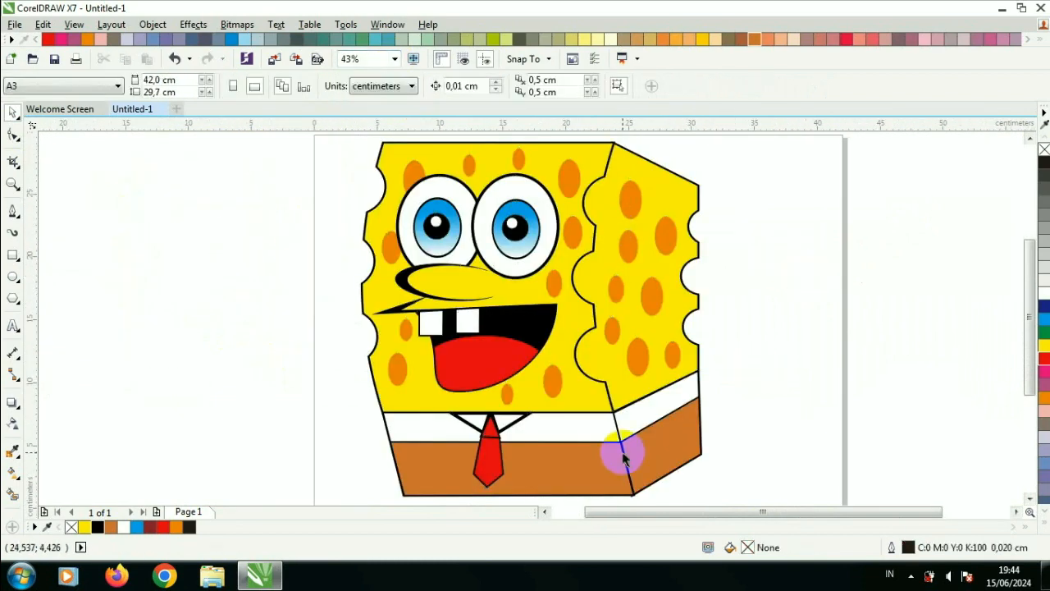
Step: Raise the top corners of the tie's lower piece closer to the knot
scroll(543, 490, up, 3)
click(481, 368)
shift+click(488, 424)
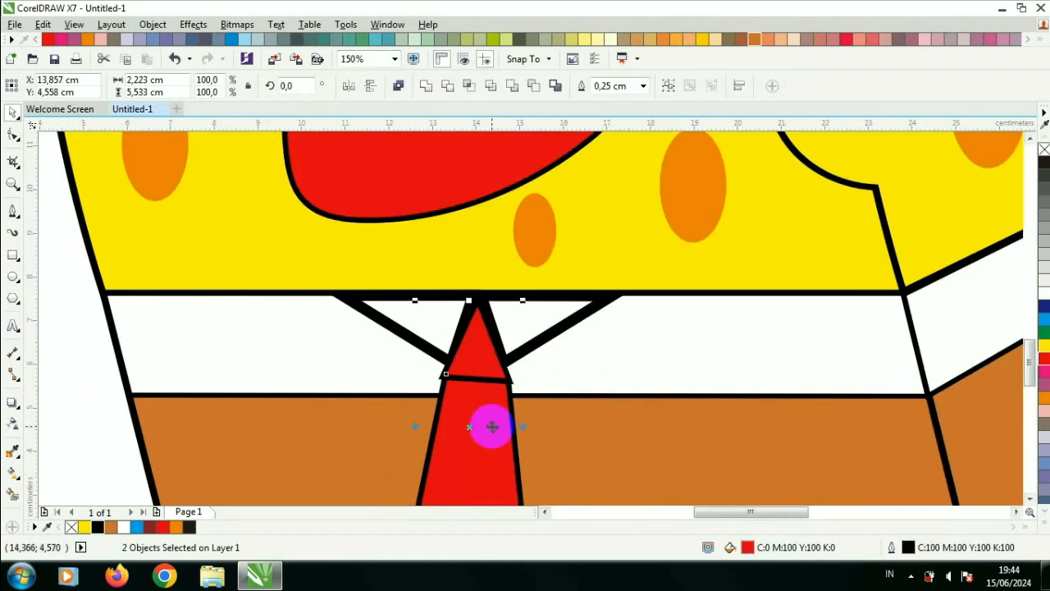
click(12, 135)
scroll(447, 347, up, 1)
drag(446, 412, 460, 375)
drag(563, 408, 557, 371)
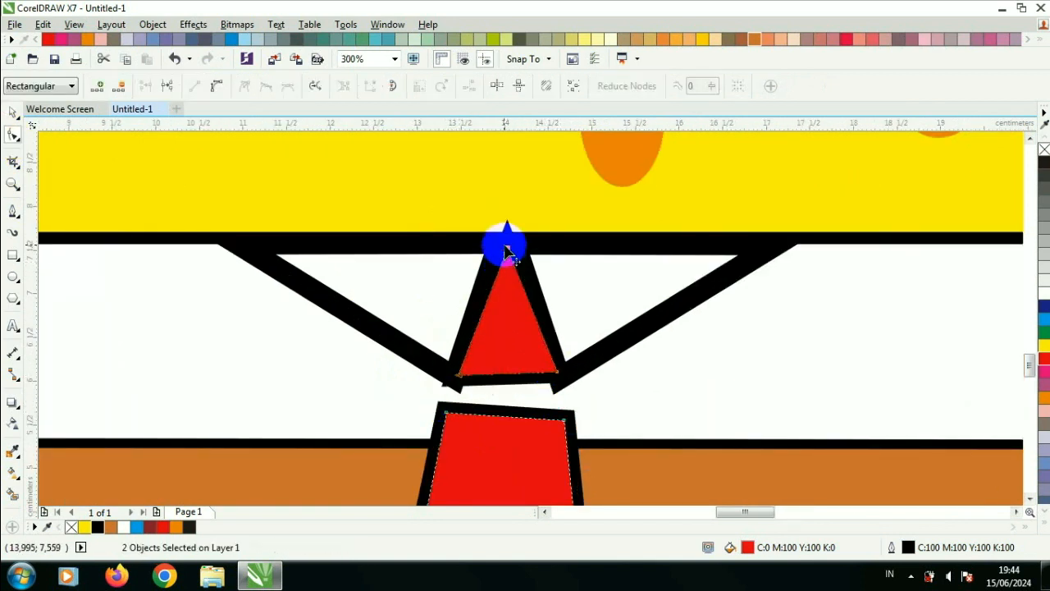
Step: Move the tie knot's top point up to the collar line
scroll(510, 261, up, 2)
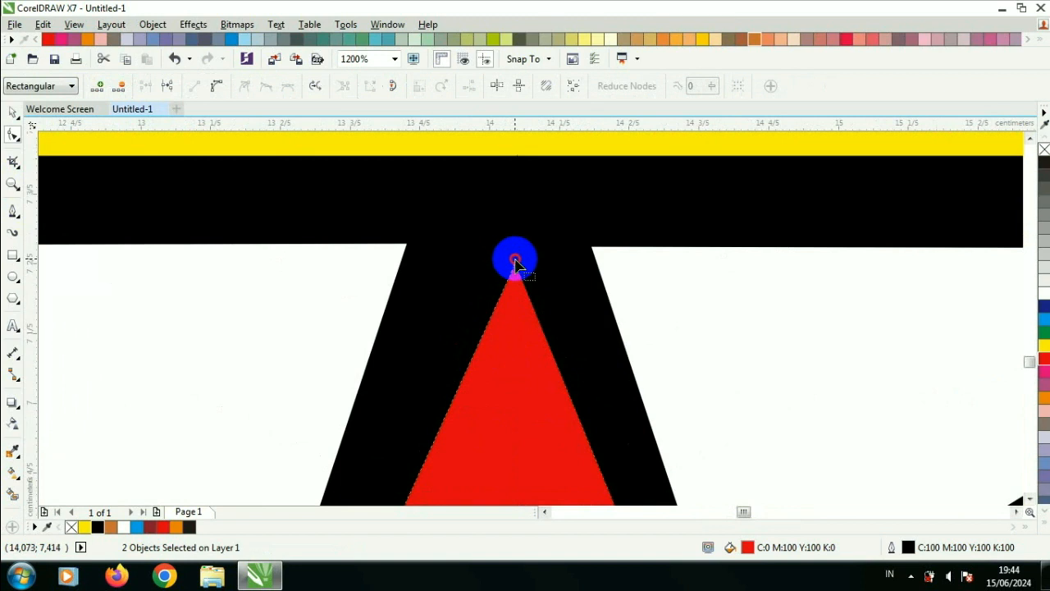
drag(513, 261, 501, 244)
scroll(507, 279, down, 2)
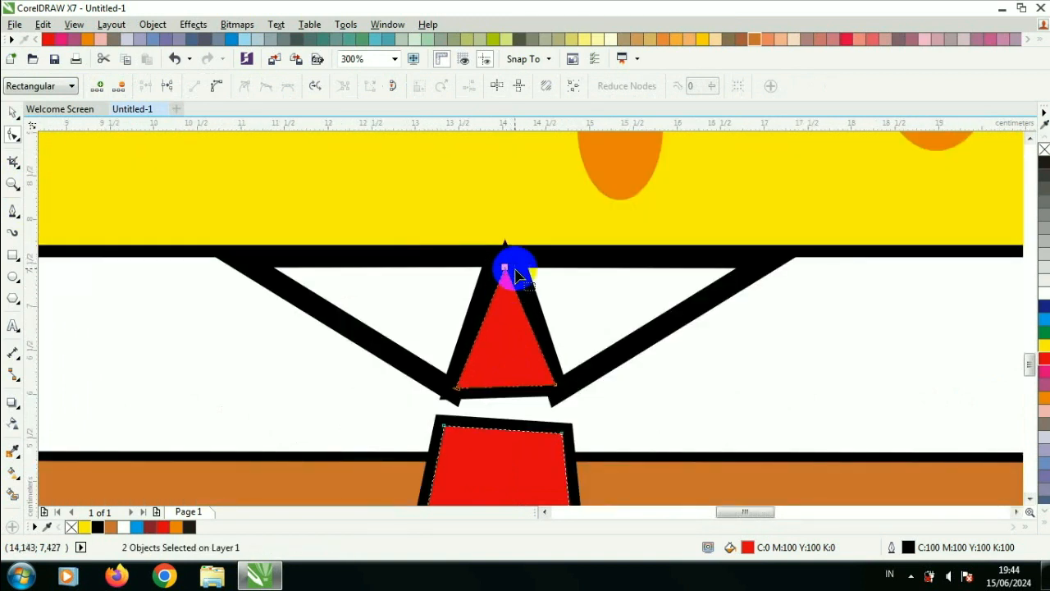
Step: Set the tie pieces' outline corners to rounded
key(F12)
click(494, 290)
click(513, 429)
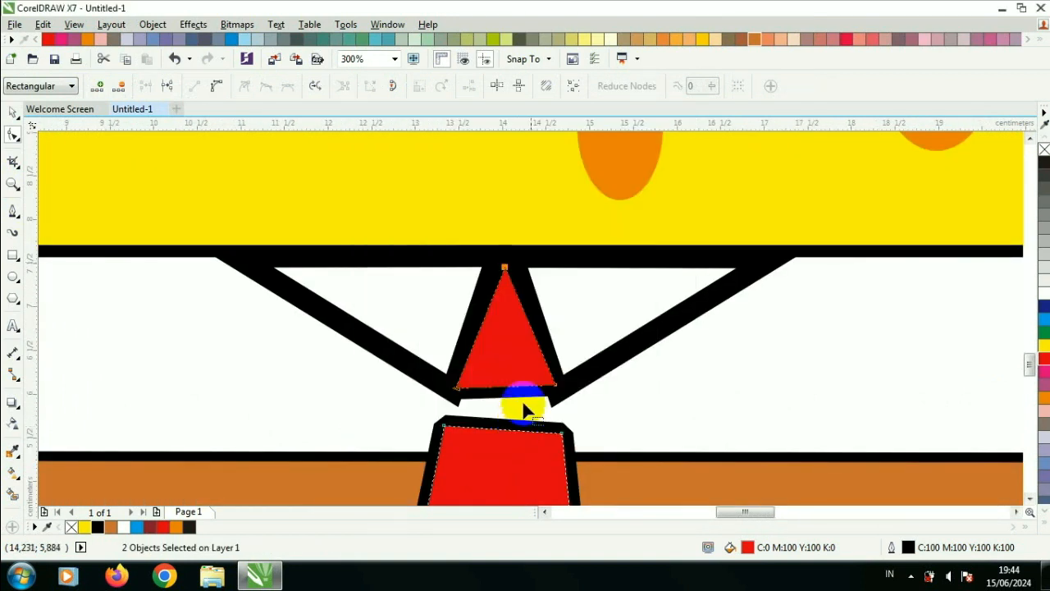
Step: Move the tie's lower piece up so its top meets the knot
click(13, 118)
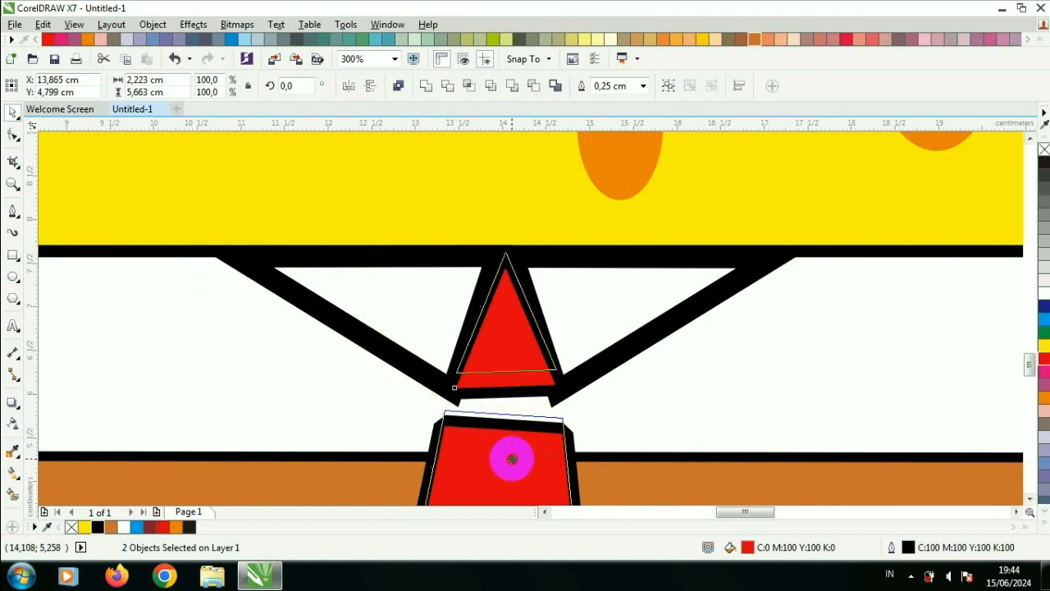
click(572, 457)
drag(572, 457, 564, 396)
click(12, 136)
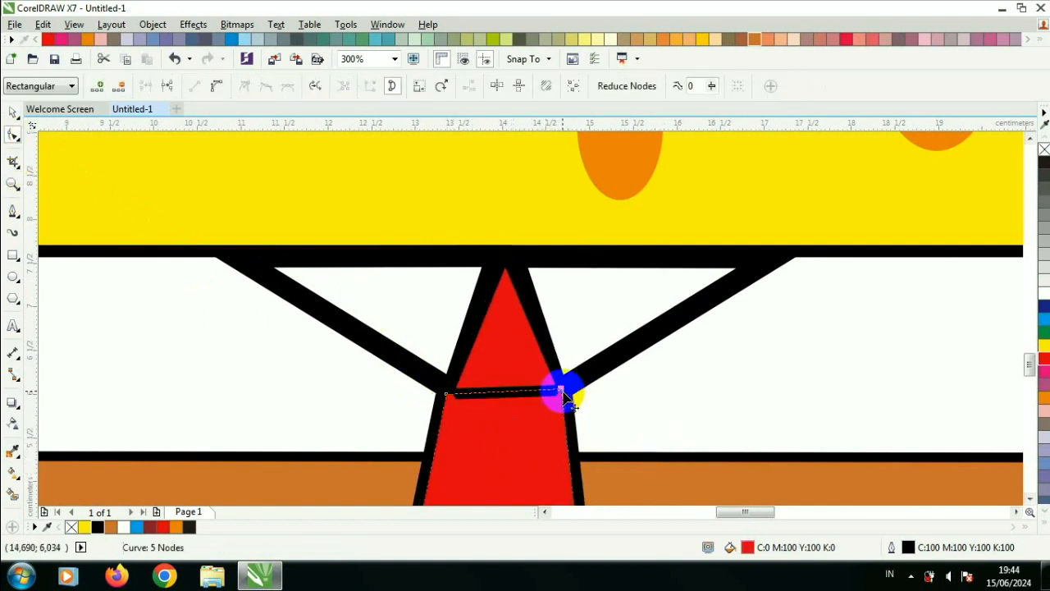
Step: Pull the tie knot's two bottom corners slightly inward to fit the lower piece
scroll(563, 396, down, 2)
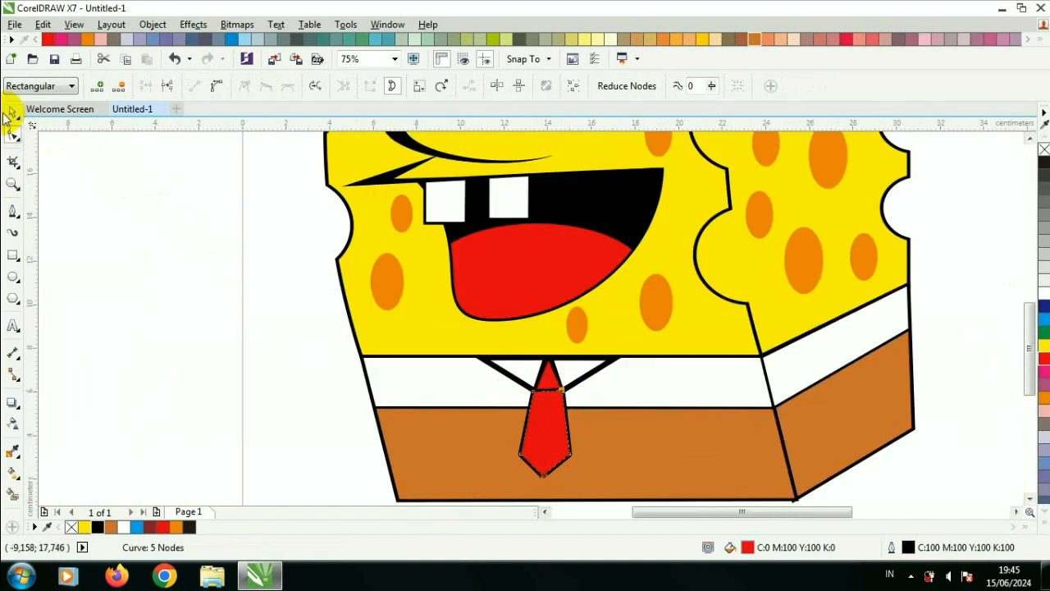
click(549, 446)
click(13, 112)
click(189, 238)
scroll(556, 399, up, 2)
click(530, 334)
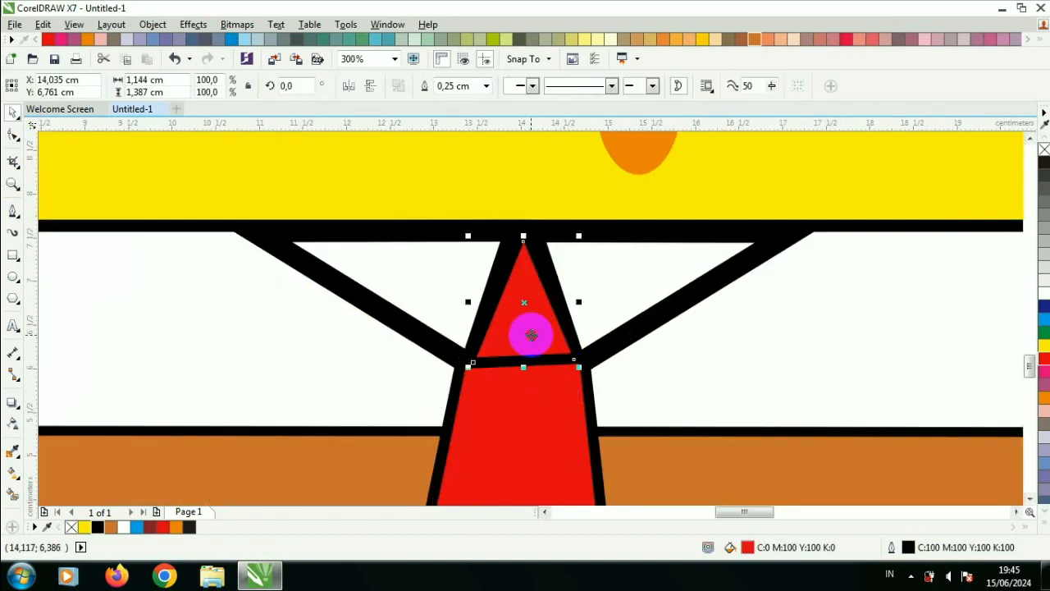
scroll(492, 361, up, 2)
click(13, 137)
drag(425, 367, 442, 368)
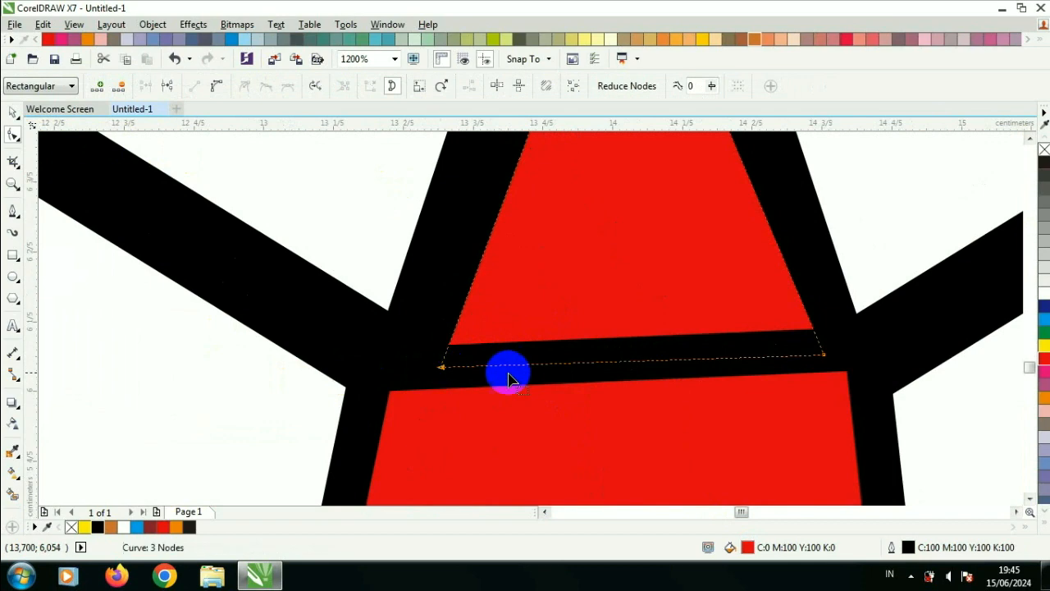
drag(824, 355, 804, 356)
scroll(817, 356, down, 5)
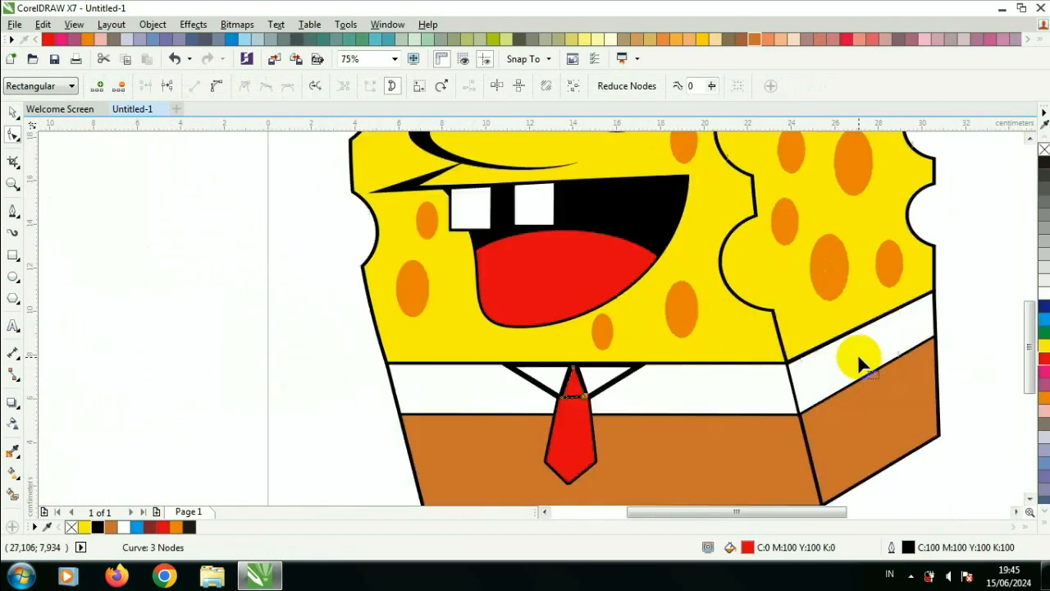
Step: Draw a small black rectangle belt loop about 2.7 × 0.76 cm on the pants with no outline
click(13, 112)
click(875, 463)
scroll(856, 412, up, 1)
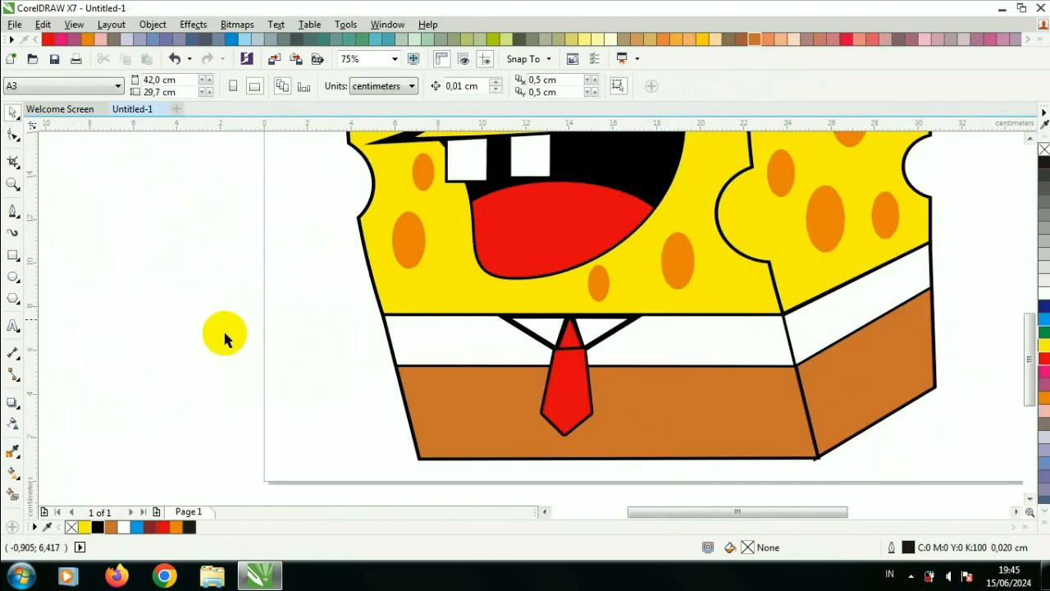
click(13, 256)
scroll(485, 390, up, 1)
drag(343, 358, 460, 391)
click(98, 526)
click(720, 87)
click(687, 100)
click(240, 262)
click(14, 113)
click(368, 373)
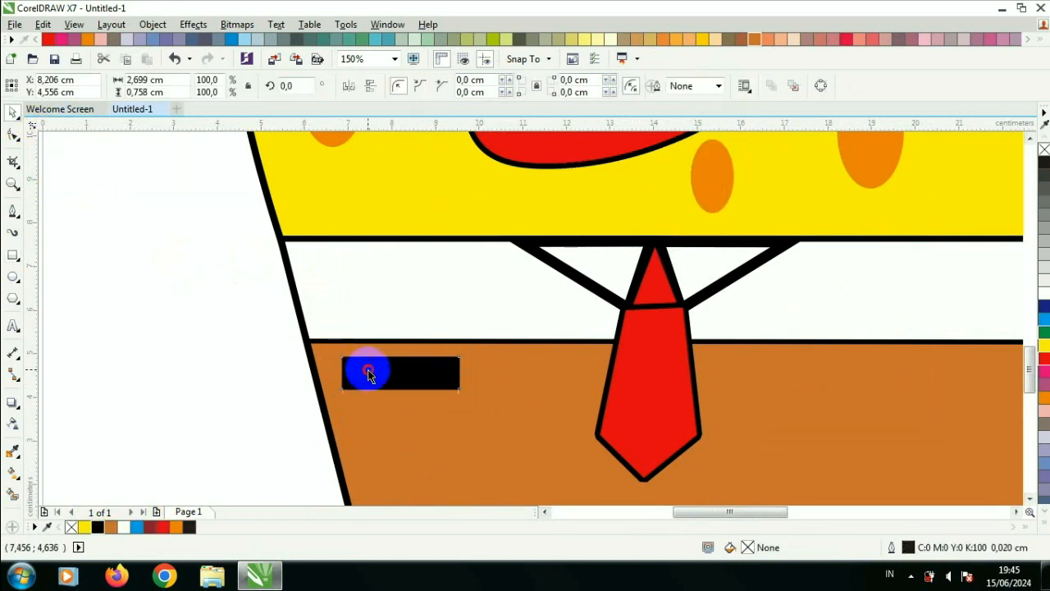
Step: Duplicate the belt loop into four loops along the waistband, two on each side of the tie
drag(383, 378, 375, 375)
key(ctrl+d)
drag(441, 356, 558, 372)
shift+click(424, 370)
scroll(451, 374, down, 2)
drag(452, 374, 680, 370)
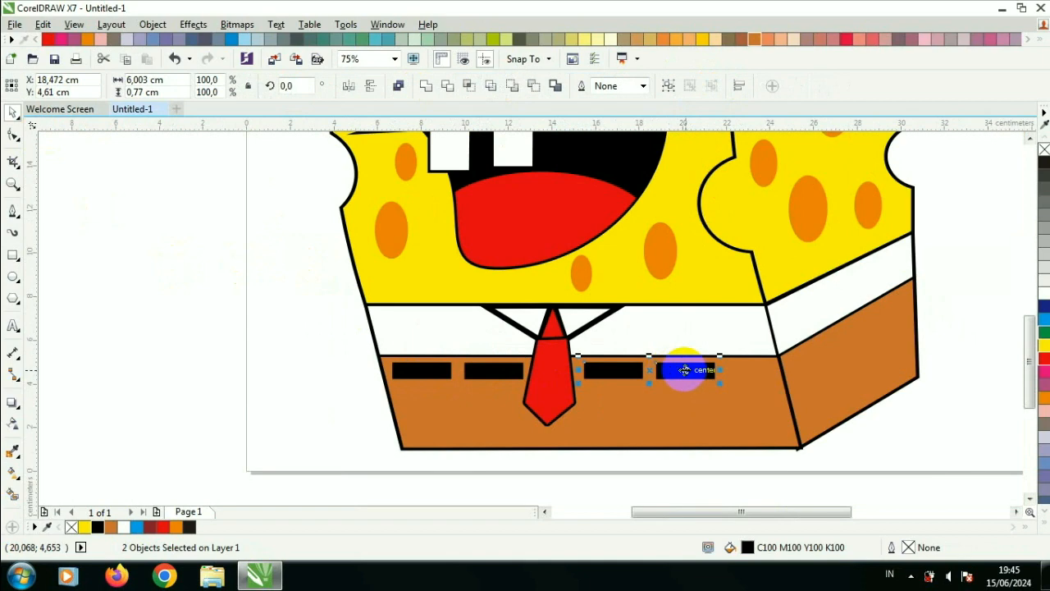
Step: Spread the belt loops apart, shifting the right pair further right and the left pair evenly
shift+click(502, 370)
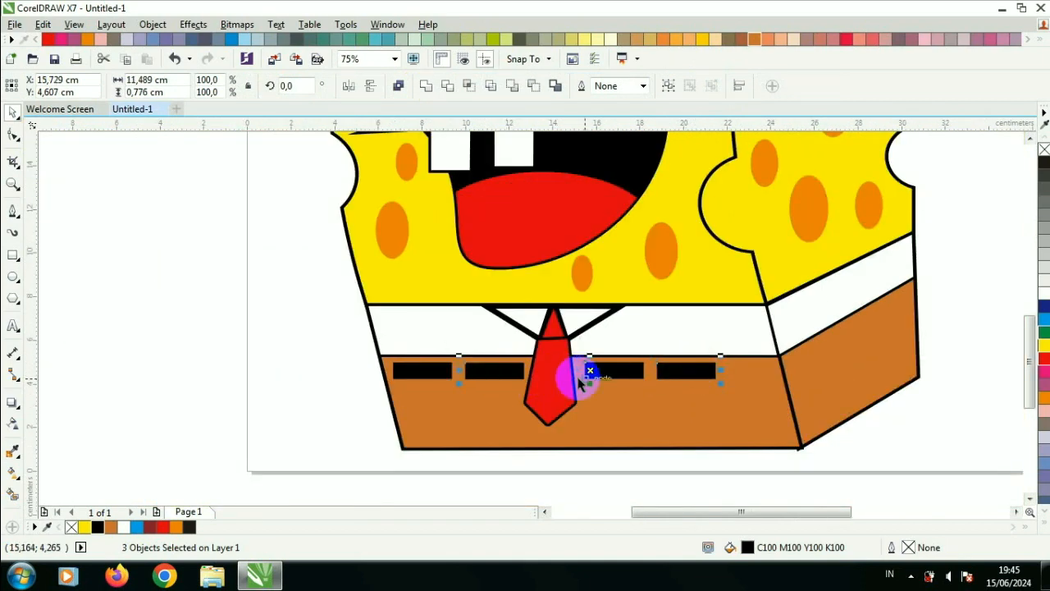
drag(720, 370, 767, 370)
click(500, 369)
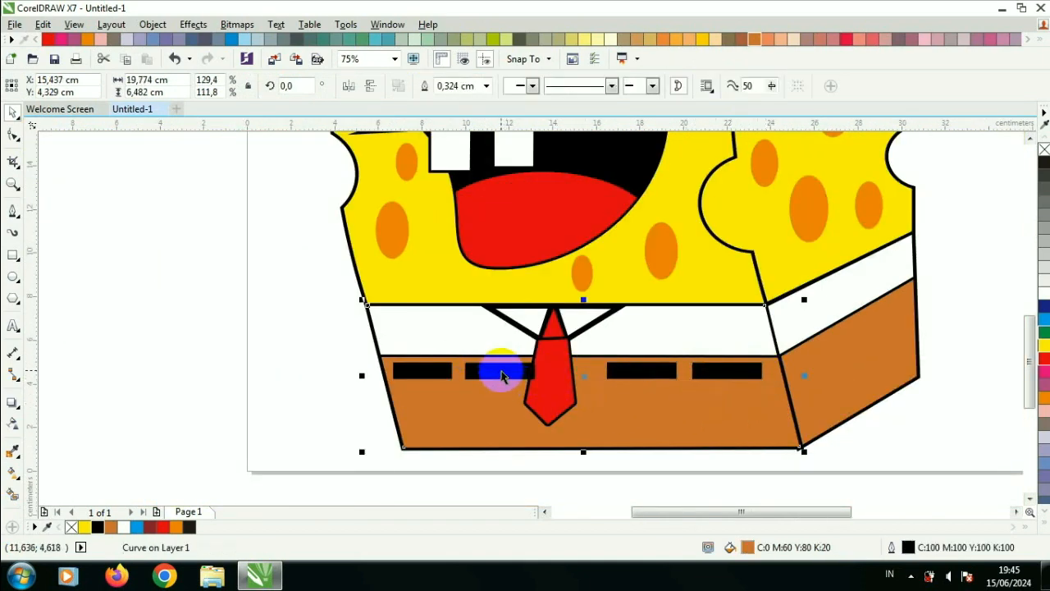
scroll(563, 368, up, 2)
drag(563, 368, 542, 370)
scroll(543, 370, down, 3)
scroll(613, 375, up, 1)
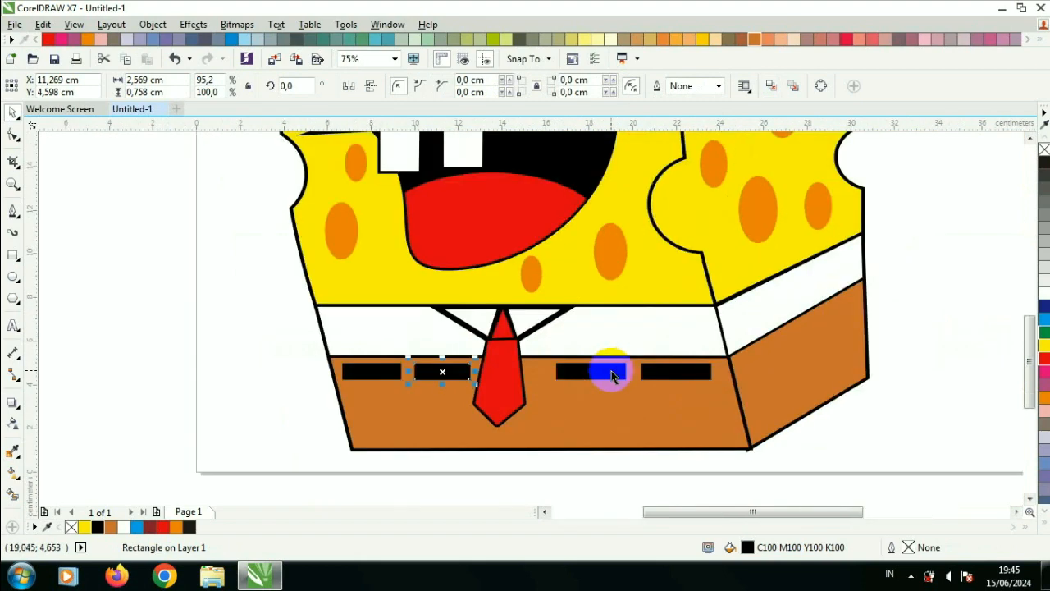
Step: Reshape the tie's lower piece by moving its side and tip nodes
click(520, 393)
scroll(519, 392, up, 1)
key(F10)
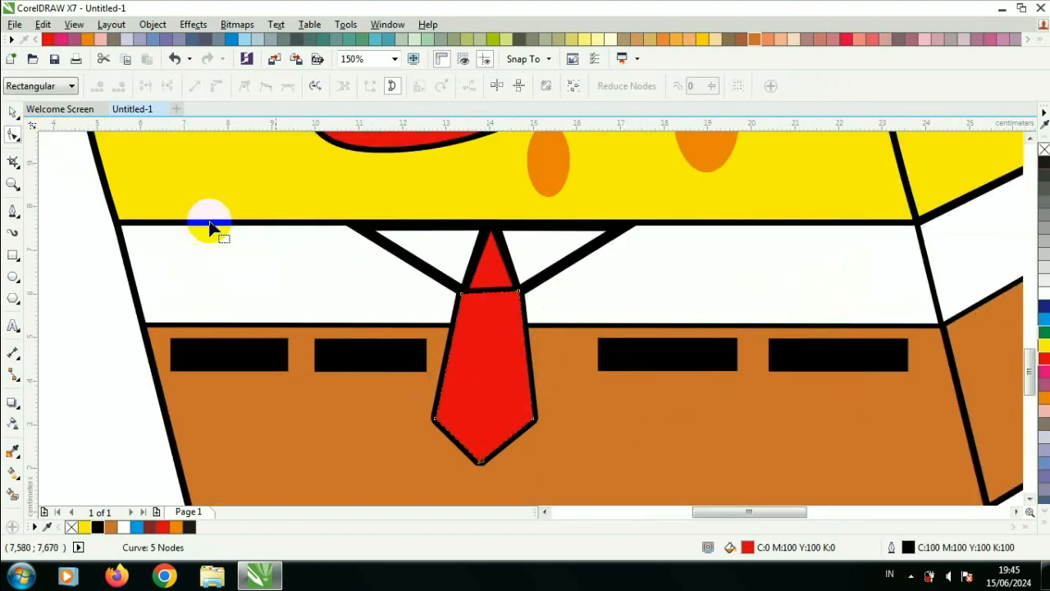
drag(543, 419, 560, 417)
click(468, 450)
drag(478, 464, 500, 471)
click(12, 113)
click(68, 190)
Step: Draw an ellipse, trim its lower half with a rectangle, and delete the rectangle to leave a half-oval sleeve
scroll(422, 304, down, 3)
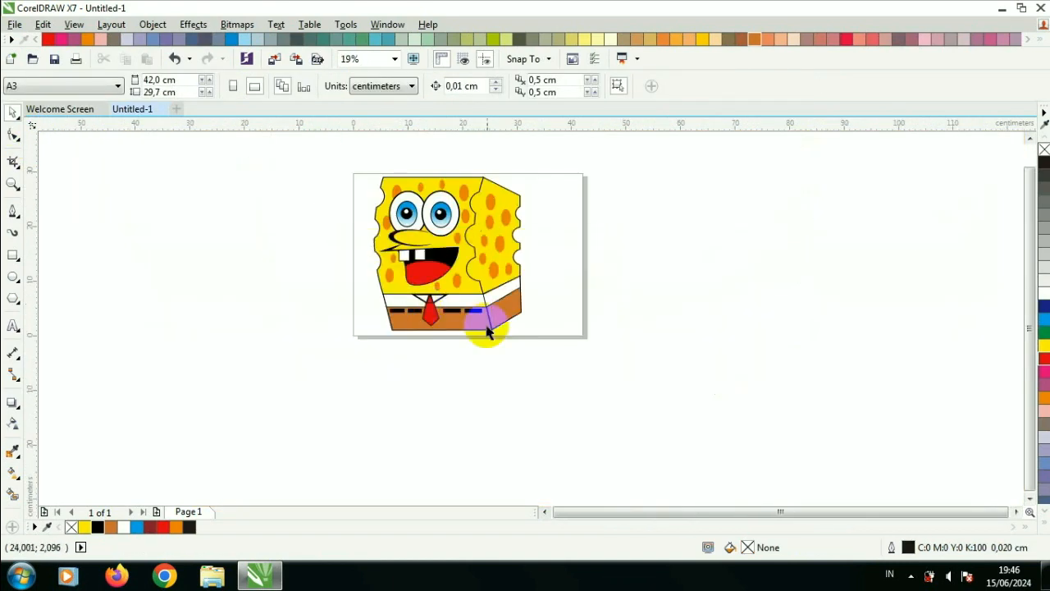
drag(344, 156, 578, 403)
click(394, 58)
click(361, 75)
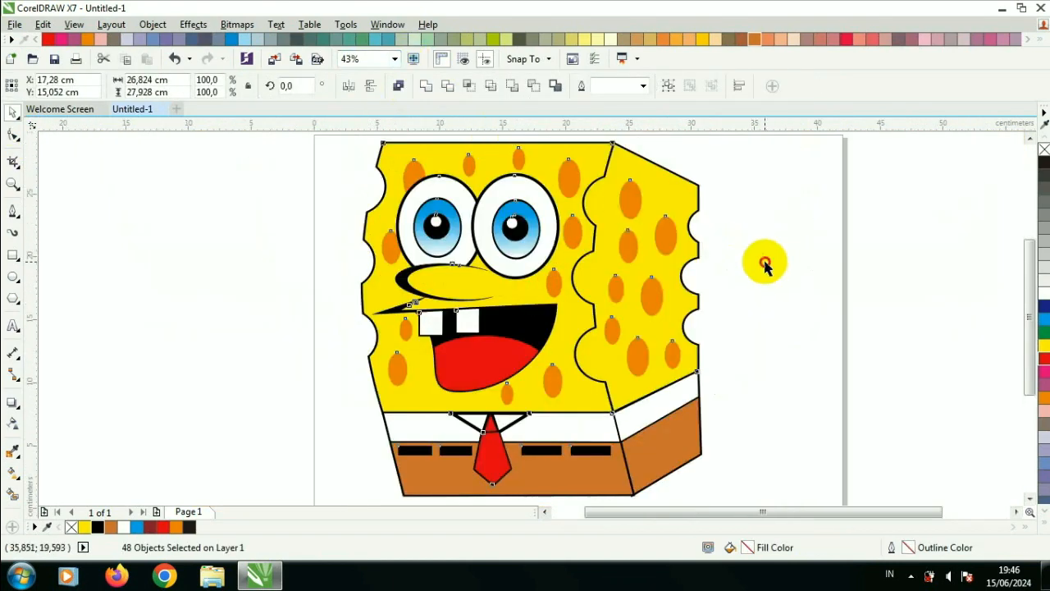
click(14, 277)
drag(168, 236, 240, 347)
click(12, 255)
drag(111, 280, 268, 398)
click(14, 113)
drag(192, 275, 202, 291)
shift+click(221, 248)
click(441, 86)
click(294, 168)
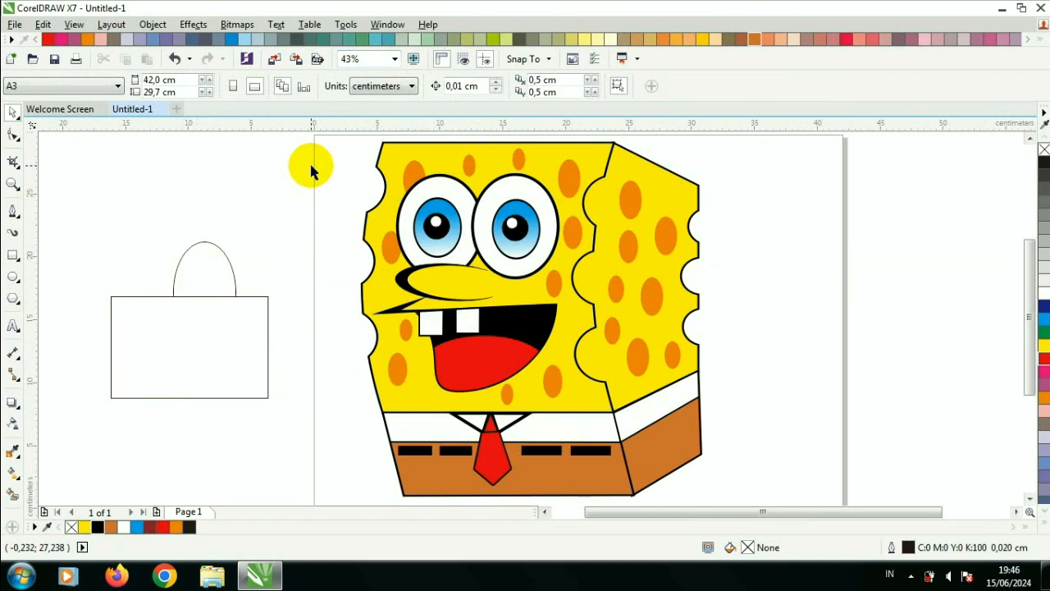
click(257, 296)
key(Delete)
key(Tab)
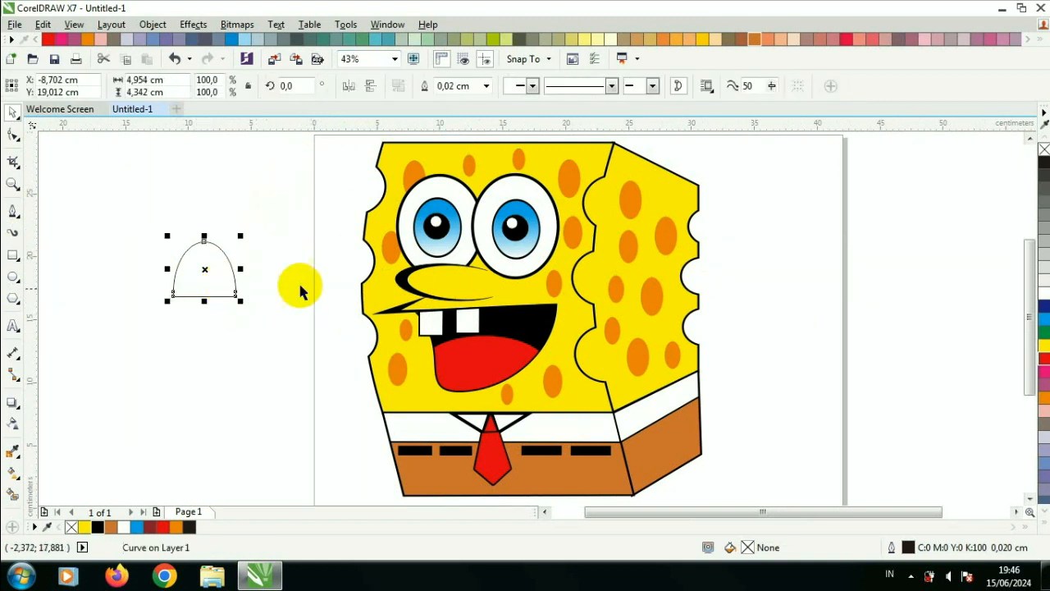
Step: Set the sleeve's outline to 0.25 cm black
key(F12)
click(428, 186)
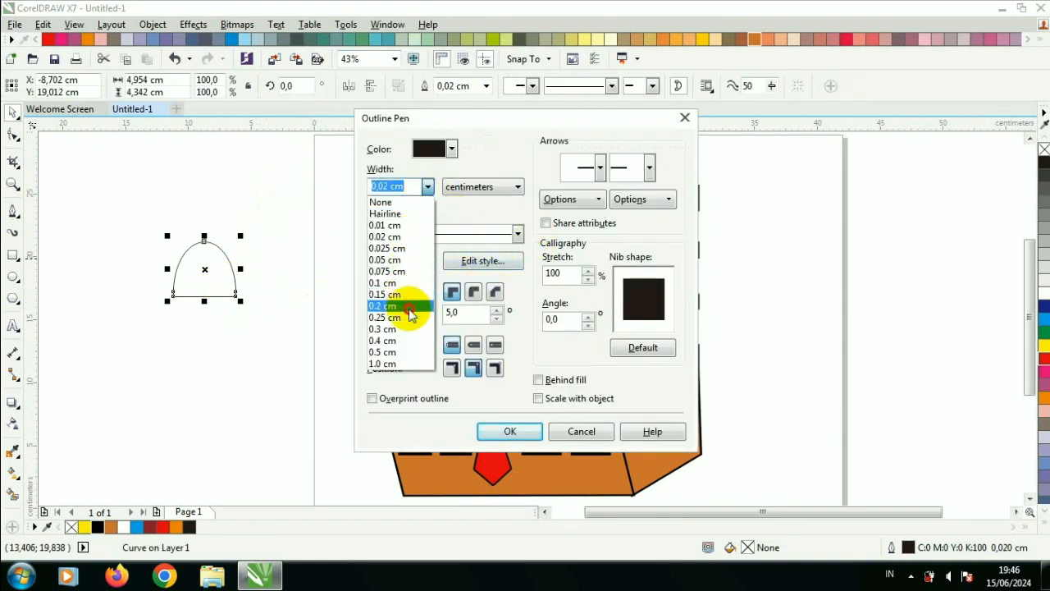
click(409, 315)
click(452, 149)
drag(495, 186, 495, 248)
click(471, 246)
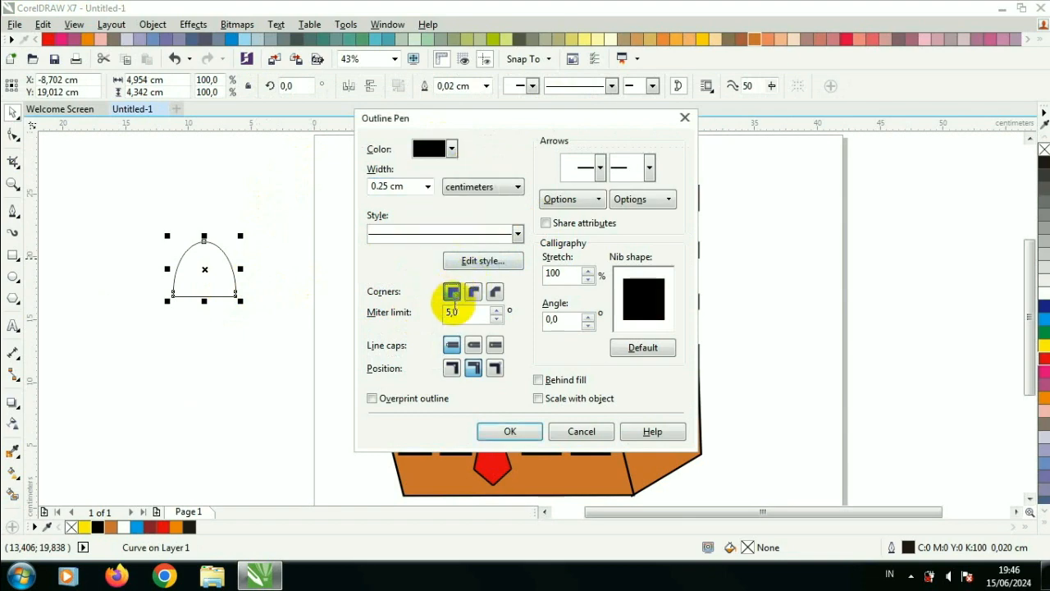
click(532, 430)
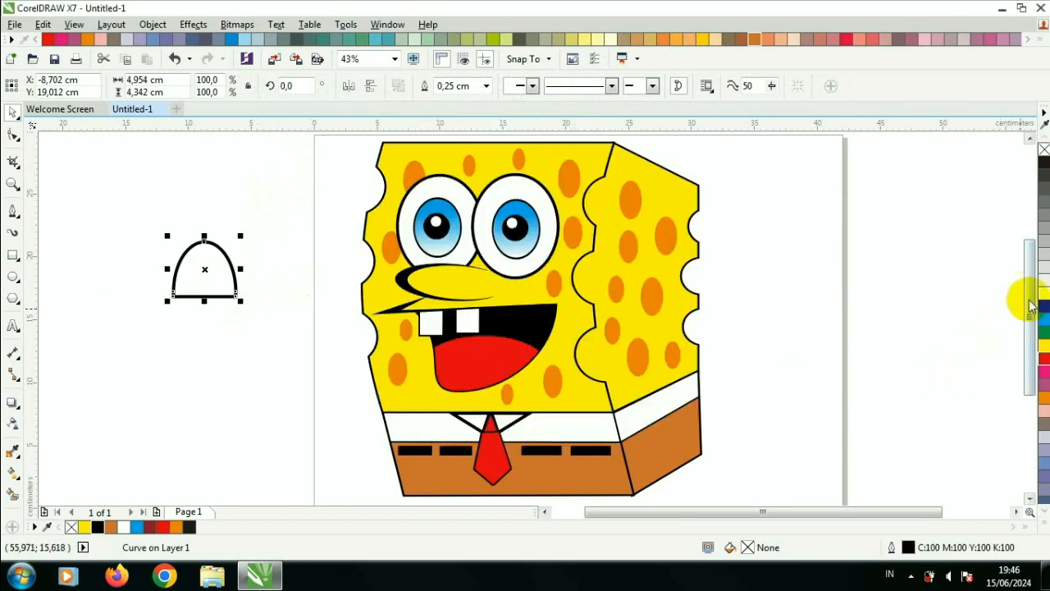
Step: Place the white sleeve on the body's right edge and rotate it to tilt outward
click(115, 185)
drag(221, 268, 670, 297)
scroll(671, 297, up, 2)
click(667, 307)
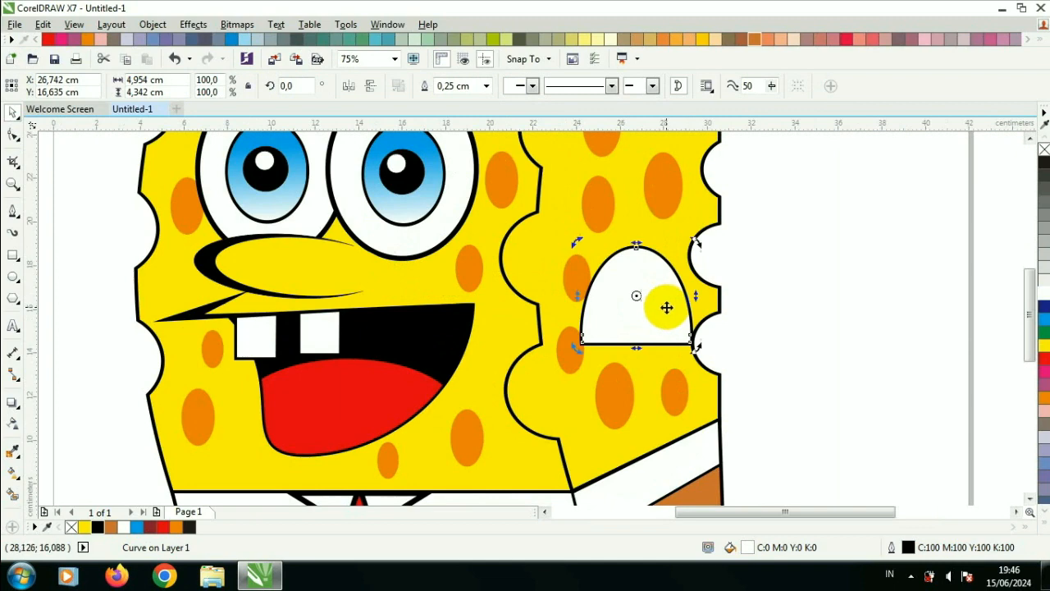
drag(699, 247, 685, 226)
click(779, 296)
drag(661, 313, 694, 322)
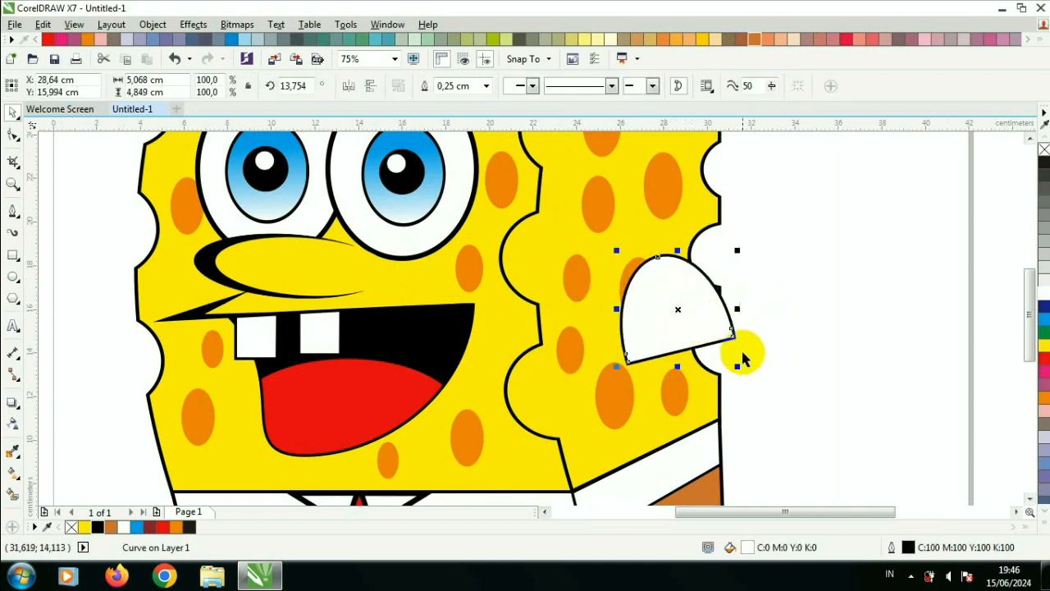
drag(739, 369, 720, 350)
scroll(719, 336, down, 2)
click(742, 392)
scroll(741, 391, up, 1)
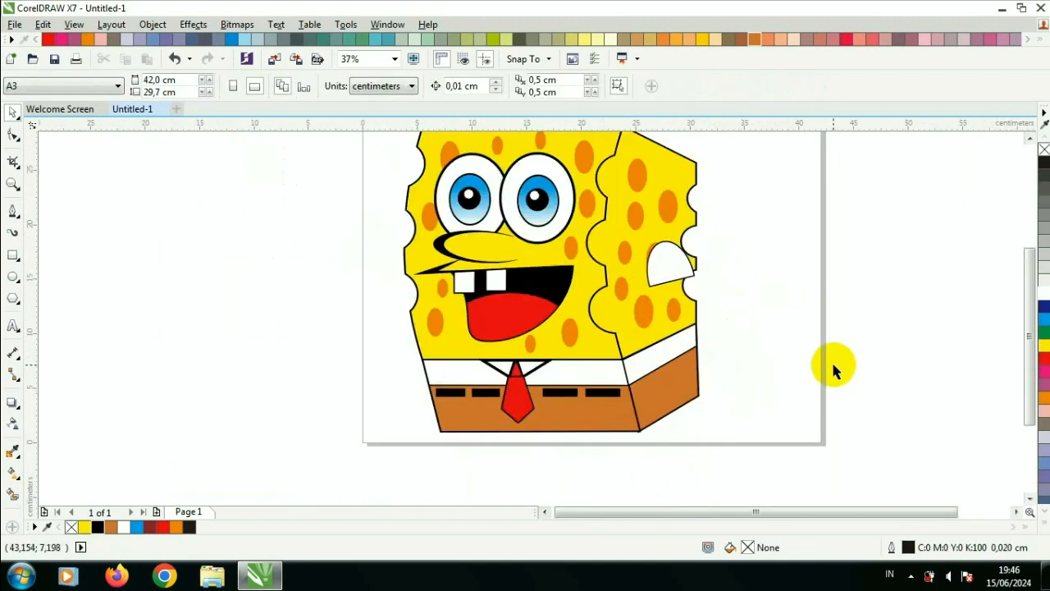
Step: Copy the sleeve to the body's left edge, scaled down, and rotate it to point outward
click(666, 265)
drag(666, 265, 425, 283)
right_click(388, 275)
click(388, 275)
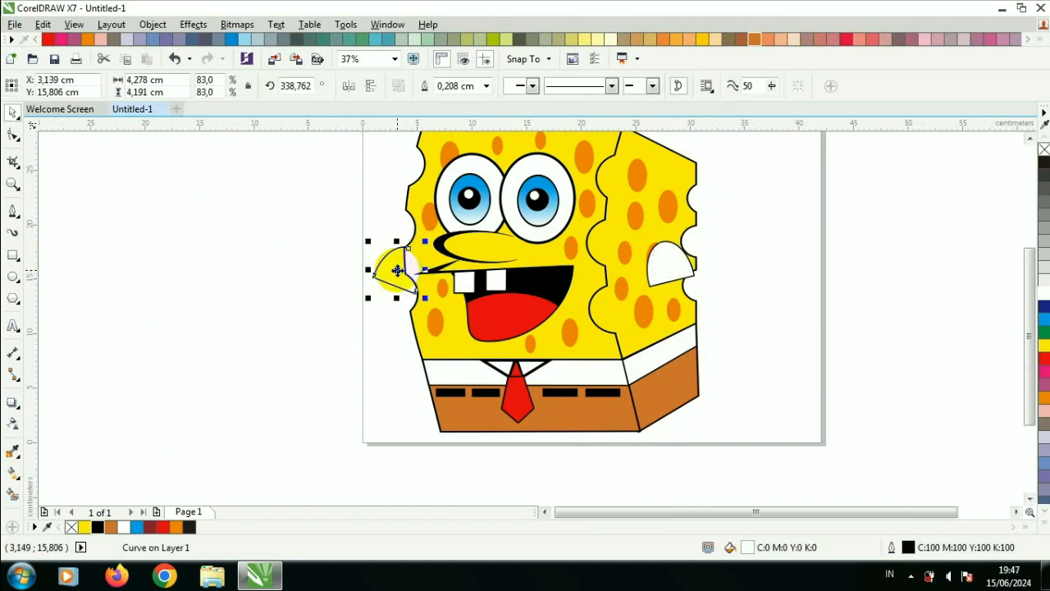
scroll(397, 271, up, 1)
key(Right)
key(Right)
key(Right)
key(Right)
key(Right)
click(398, 271)
drag(460, 221, 469, 251)
key(Escape)
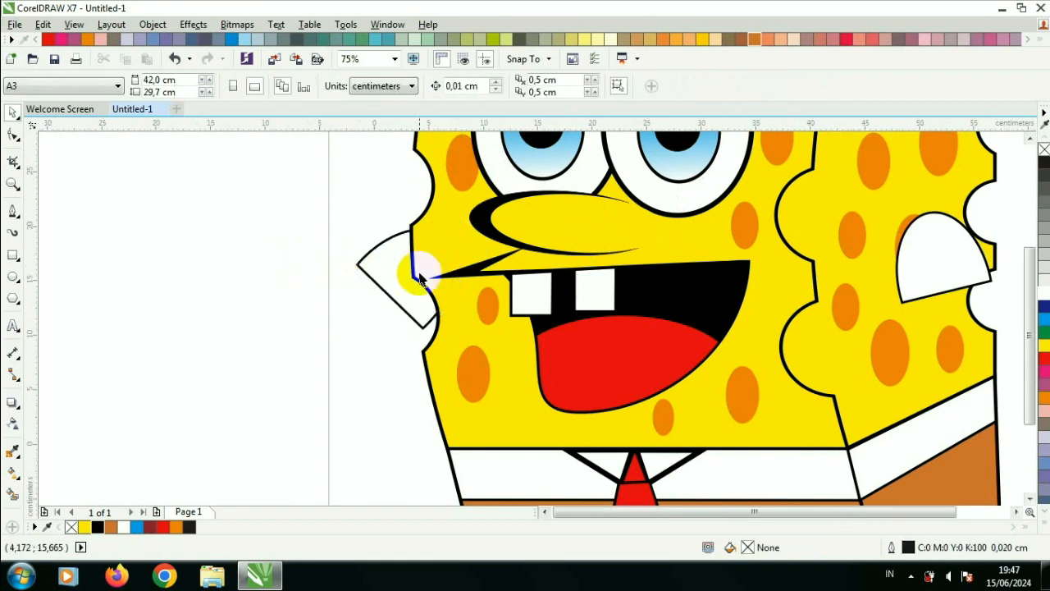
Step: Draw a long rectangle arm and rotate it to about 43° under the left sleeve
scroll(481, 320, down, 1)
click(12, 255)
drag(165, 265, 368, 254)
click(12, 112)
scroll(290, 274, up, 1)
click(368, 254)
drag(443, 176, 424, 160)
drag(312, 256, 326, 270)
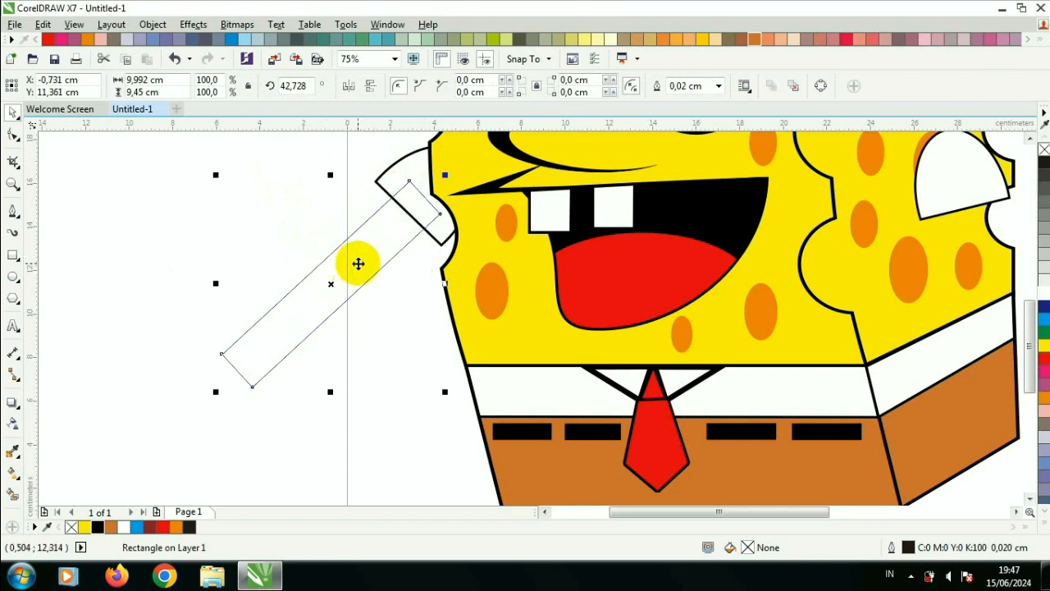
Step: Give the arm a 0.25 cm black outline behind the fill and a yellow fill
key(F12)
click(423, 186)
click(410, 312)
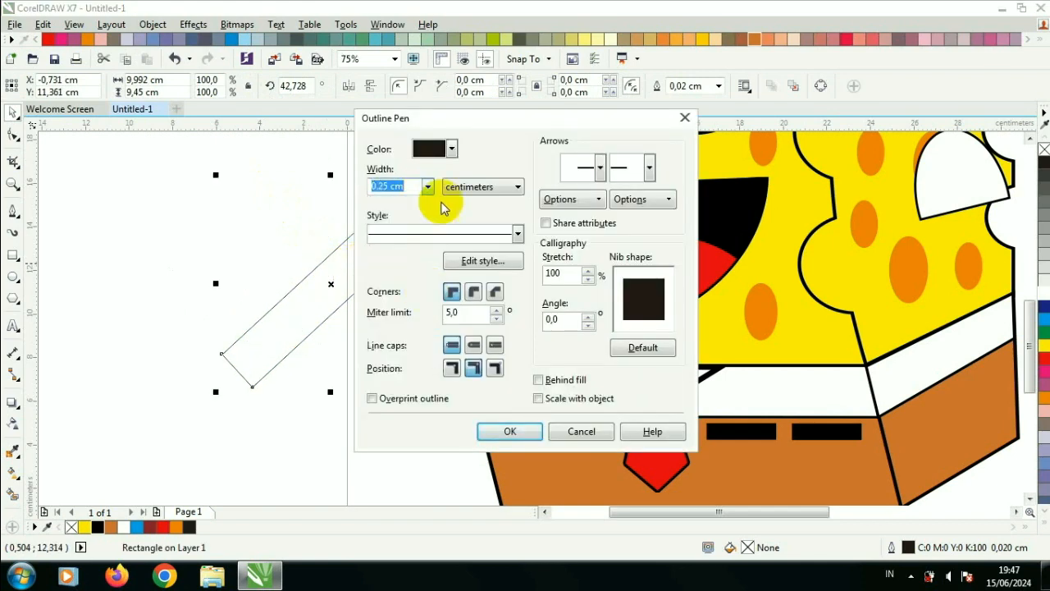
click(451, 149)
click(464, 244)
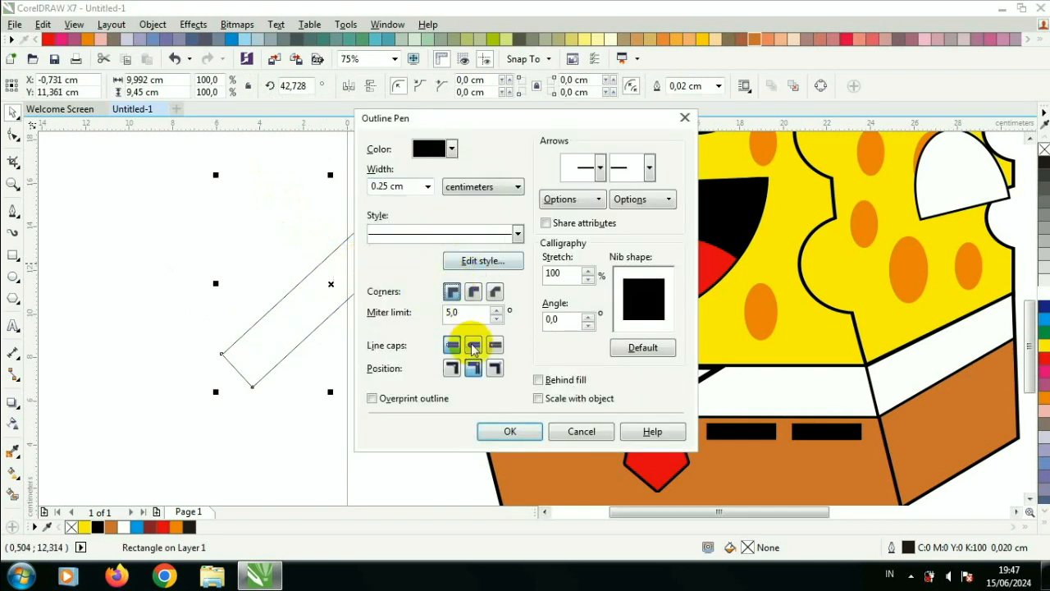
click(537, 379)
click(509, 431)
click(1039, 300)
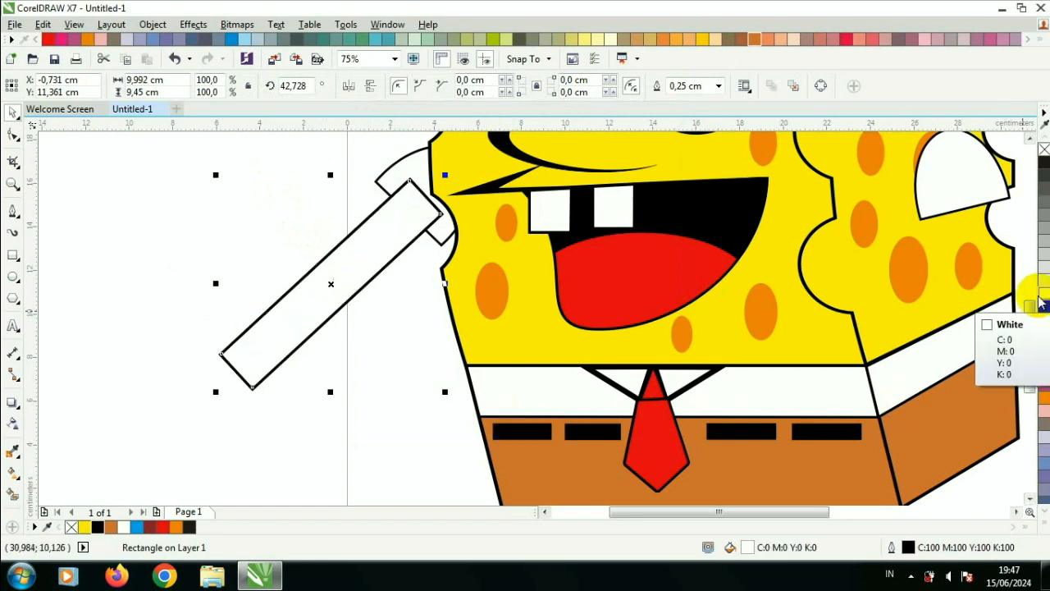
click(1043, 347)
click(429, 331)
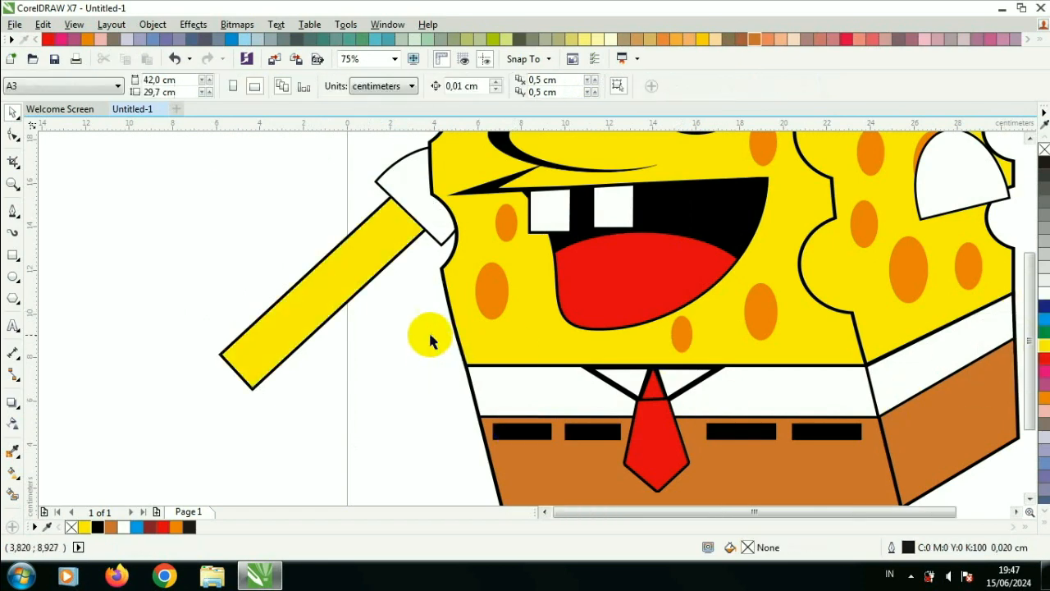
Step: Copy the arm to the right sleeve and rotate it to hang downward
scroll(427, 332, down, 1)
click(390, 316)
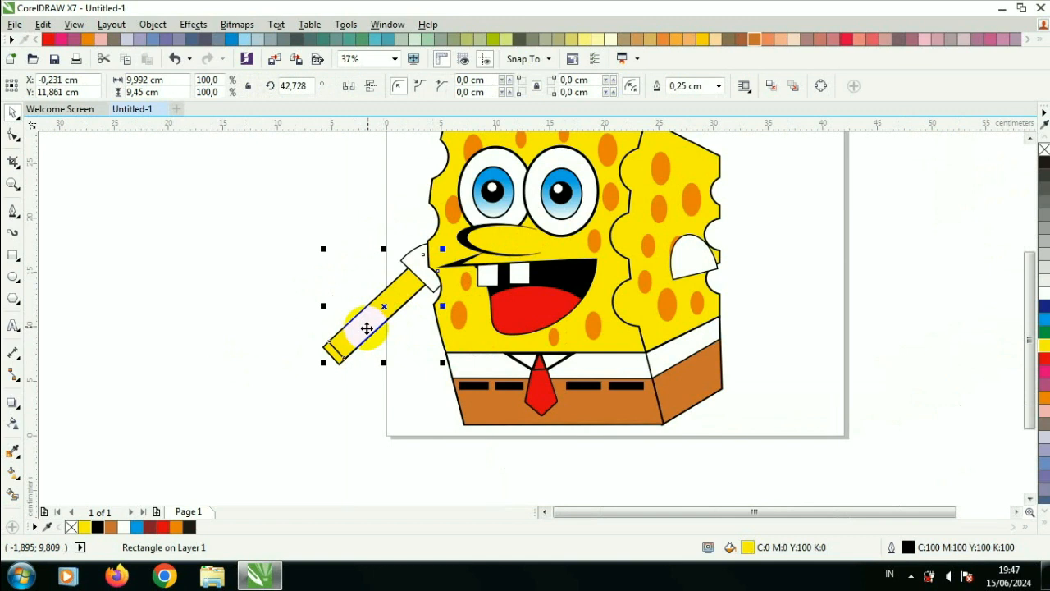
drag(384, 306, 756, 354)
right_click(756, 353)
click(756, 353)
drag(815, 298, 703, 256)
drag(761, 341, 728, 309)
drag(765, 260, 771, 271)
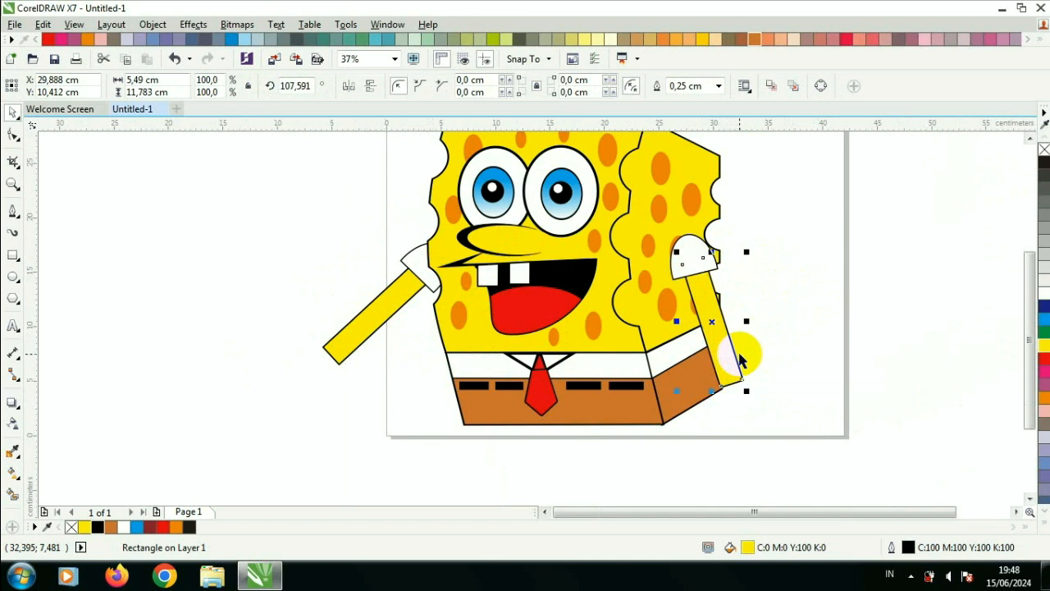
click(52, 254)
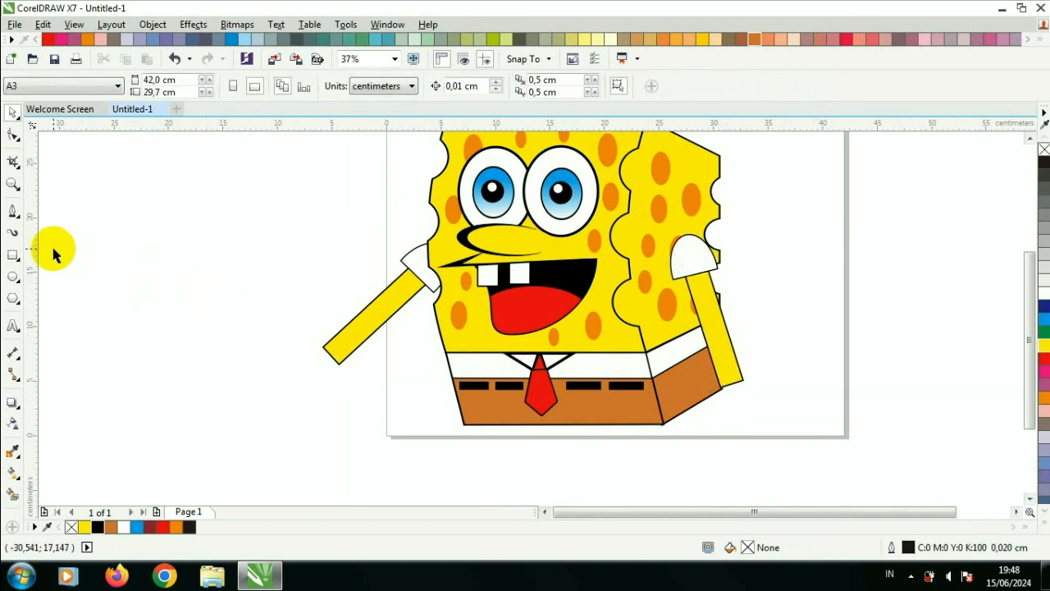
Step: Draw a circle about 6.35 cm wide and an oval beside it to start a hand
click(12, 279)
drag(108, 227, 142, 255)
click(13, 116)
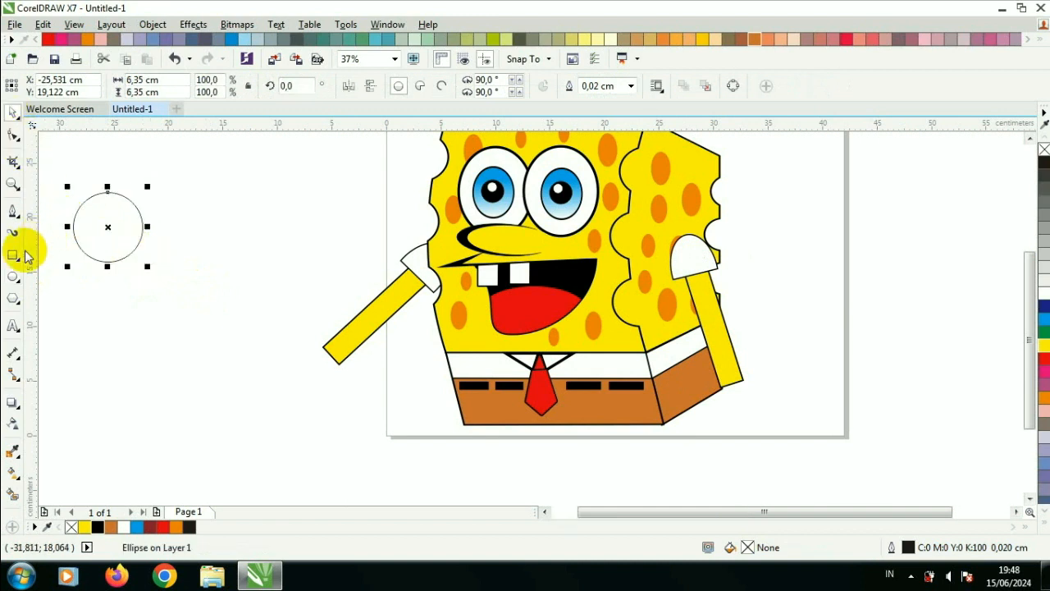
scroll(75, 267, up, 1)
drag(57, 237, 110, 320)
click(11, 113)
click(87, 282)
drag(87, 282, 209, 243)
scroll(198, 243, up, 1)
drag(133, 260, 120, 265)
scroll(120, 265, down, 1)
Step: Duplicate the oval around the circle as fingers and weld all the pieces into one hand shape
key(ctrl+d)
click(200, 196)
drag(127, 227, 174, 154)
click(234, 197)
scroll(199, 186, down, 1)
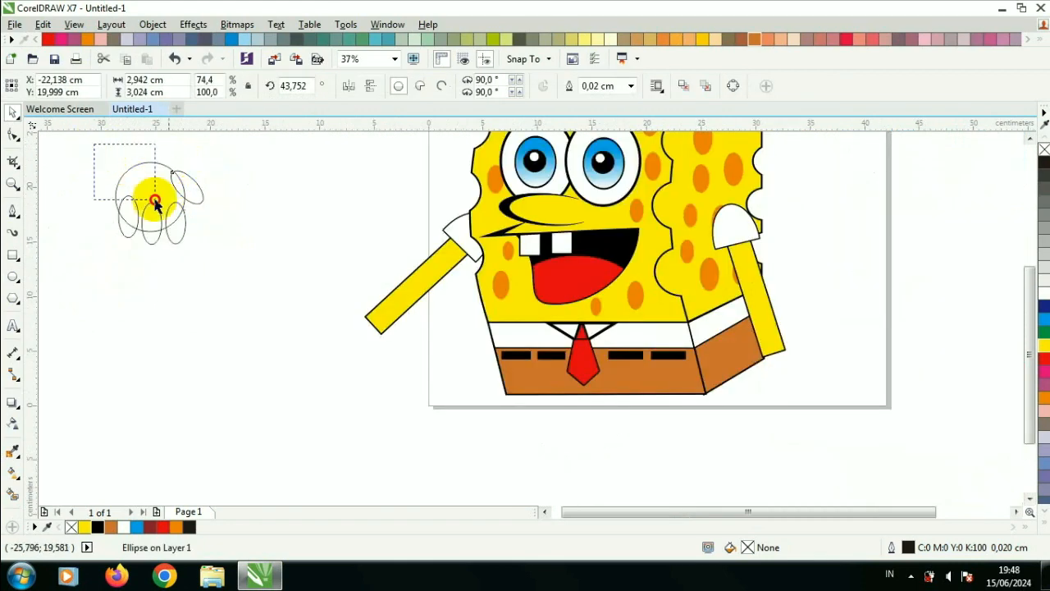
drag(155, 200, 246, 267)
click(420, 88)
drag(163, 194, 306, 321)
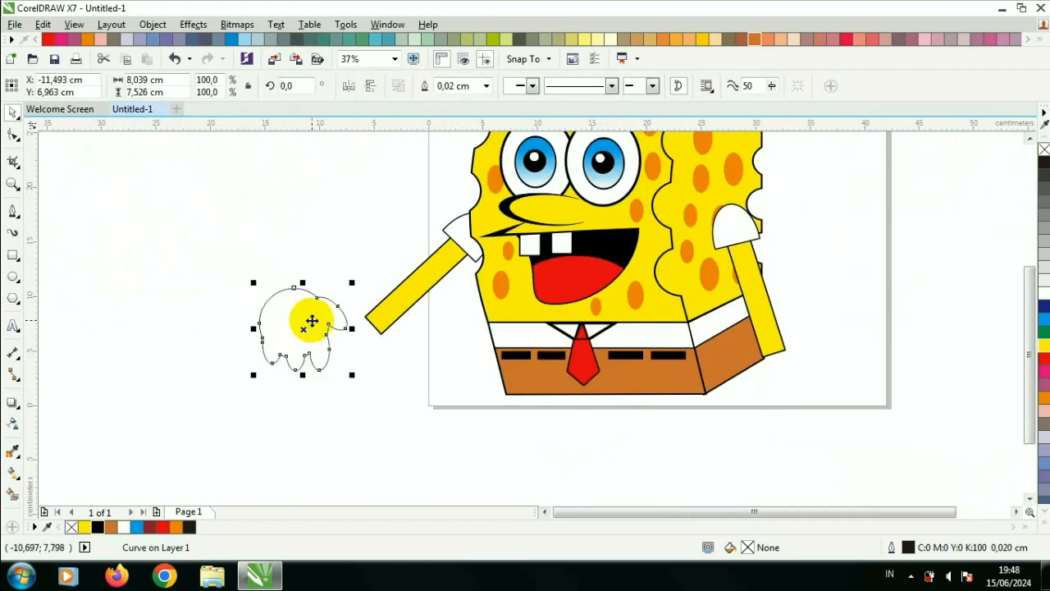
Step: Give the hand a 0.25 cm outline and a yellow fill
key(F12)
click(447, 149)
click(431, 207)
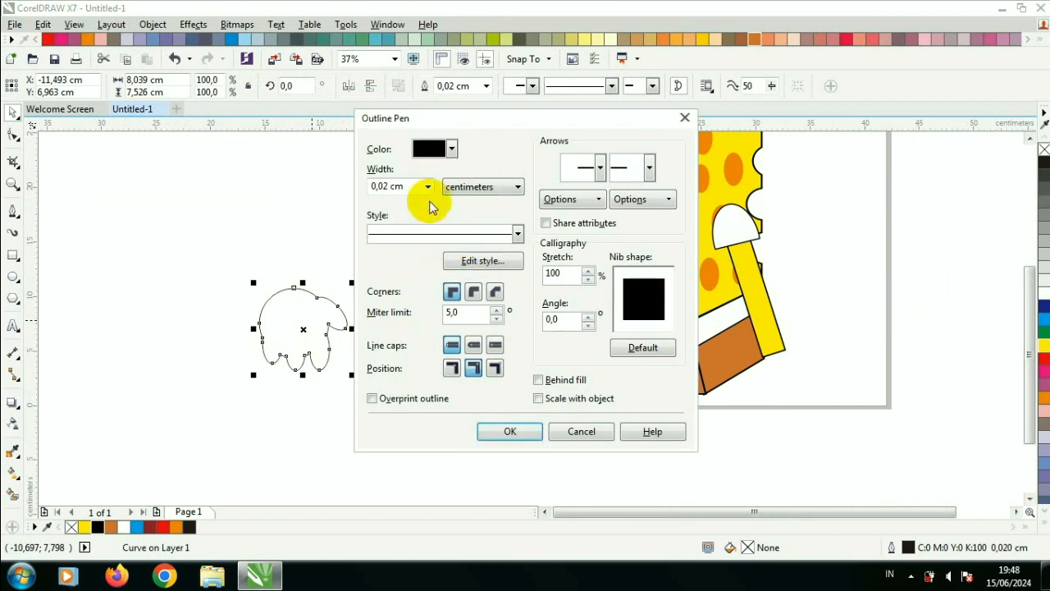
click(427, 186)
click(399, 301)
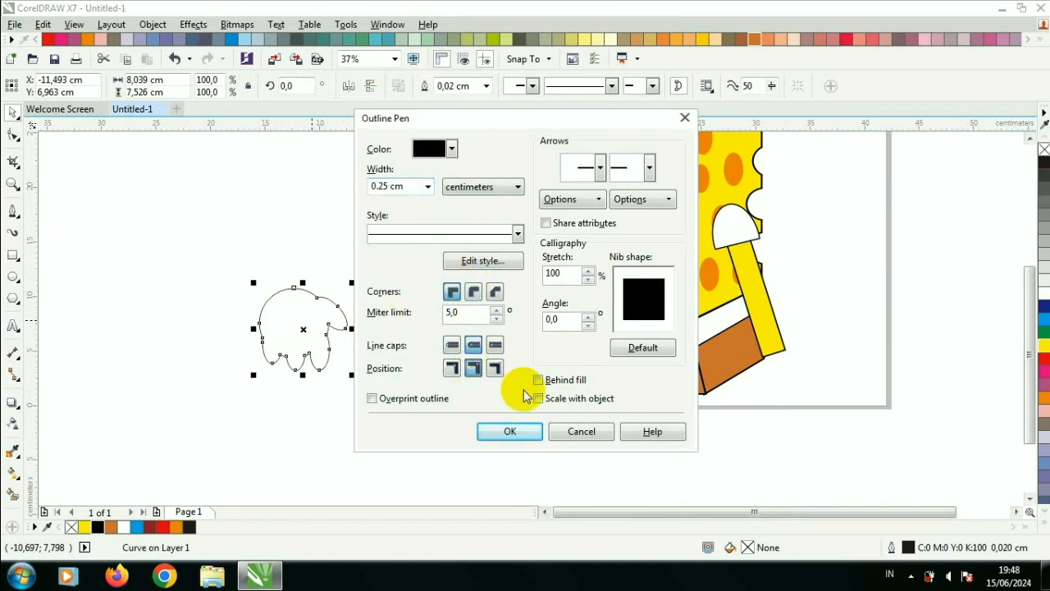
click(533, 428)
click(1044, 346)
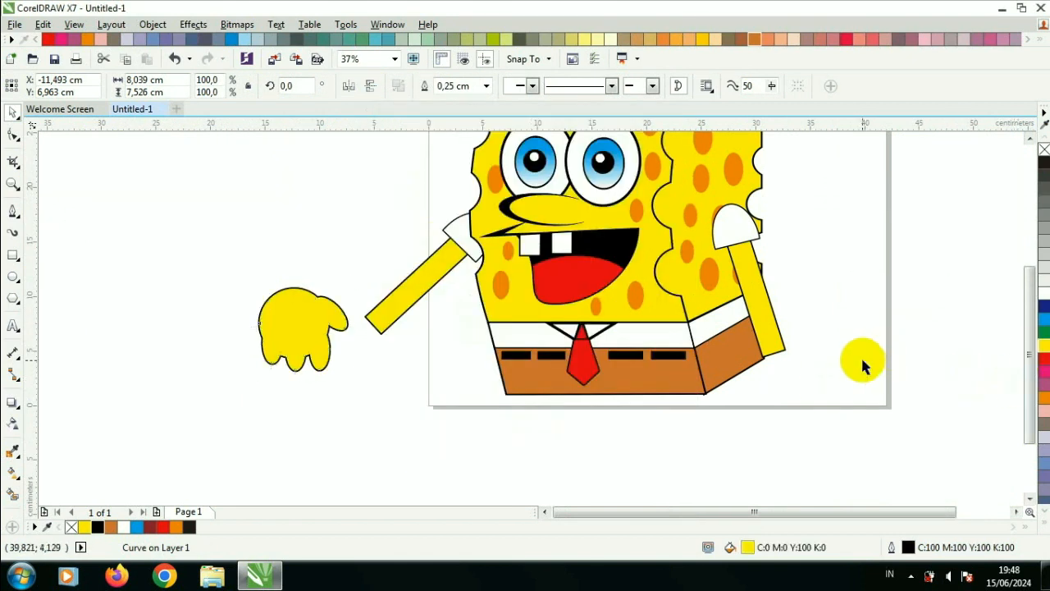
Step: Move the hand to the end of the left arm and rotate it to about 127°
drag(295, 356, 346, 394)
click(350, 86)
scroll(385, 365, up, 2)
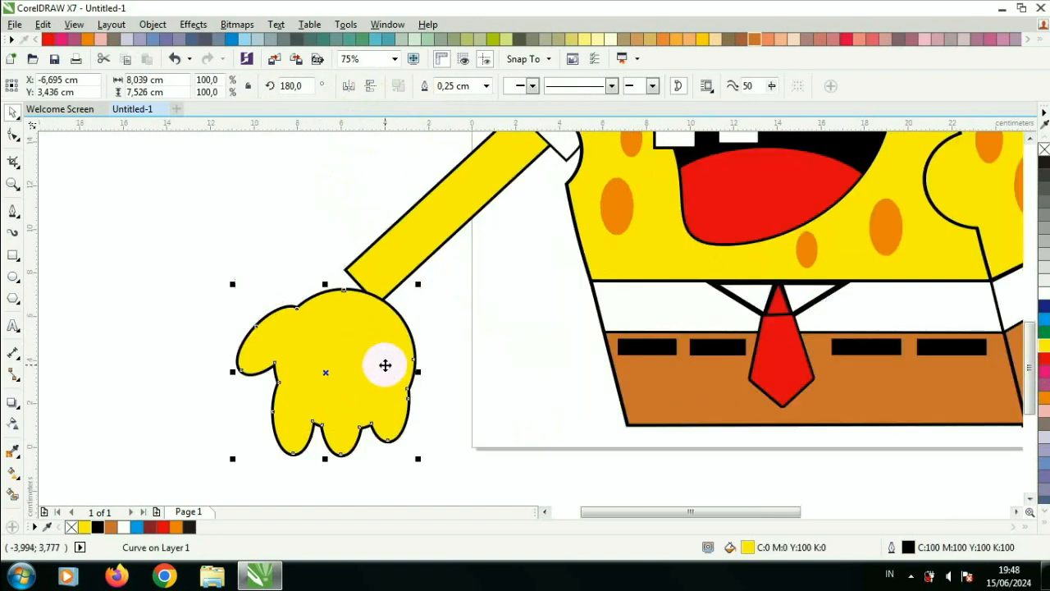
drag(385, 364, 363, 340)
click(363, 340)
drag(398, 260, 426, 315)
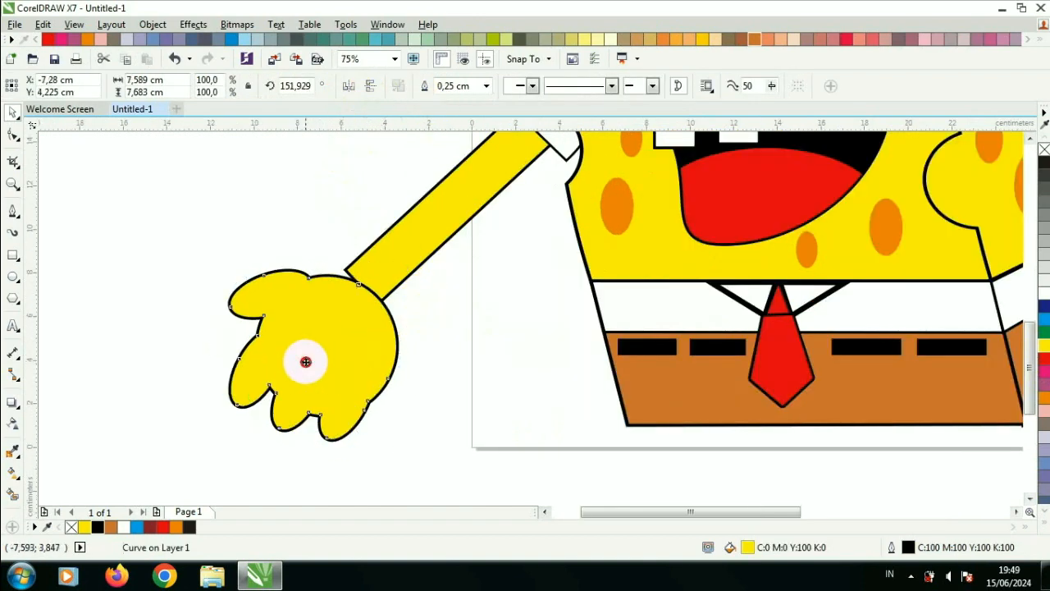
drag(306, 362, 302, 350)
drag(418, 267, 405, 304)
drag(351, 333, 335, 309)
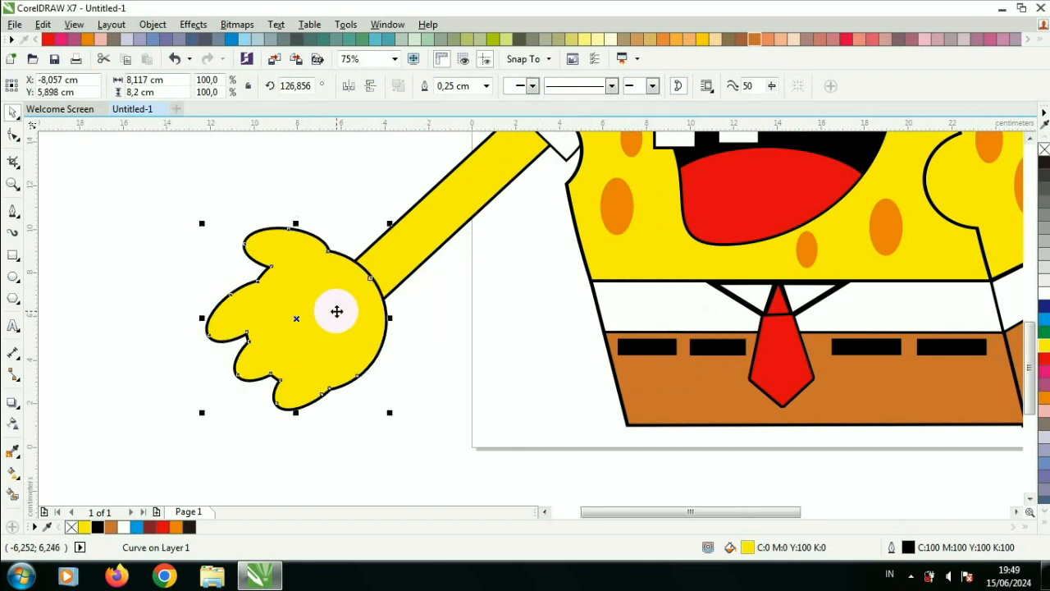
Step: Delete extra nodes from the hand outline with the Shape tool to smooth its fingers
click(13, 134)
scroll(237, 361, up, 3)
click(282, 276)
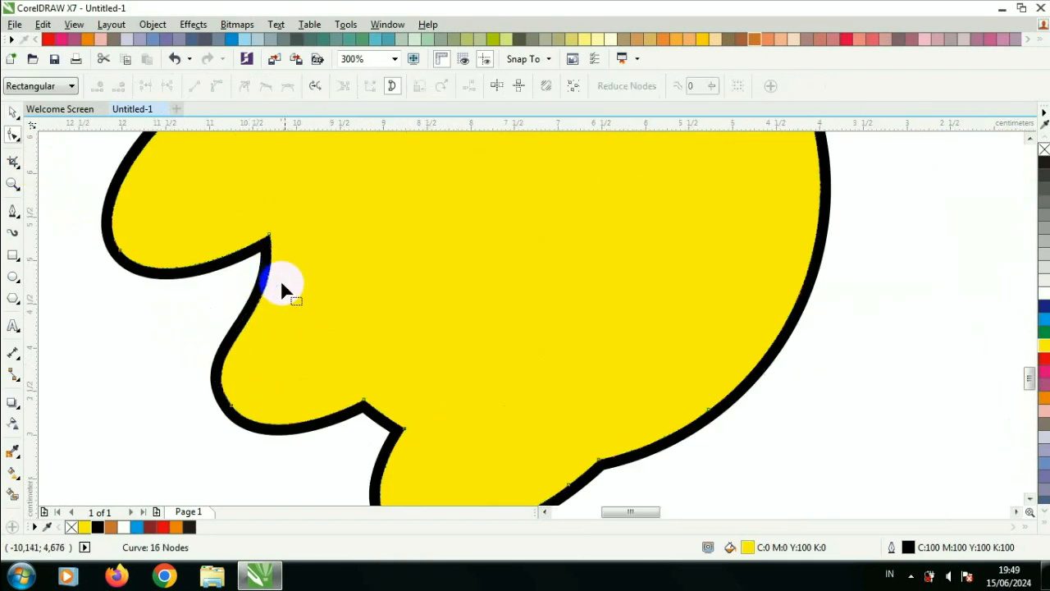
double_click(366, 405)
key(ctrl+z)
double_click(363, 403)
scroll(343, 328, down, 3)
double_click(349, 304)
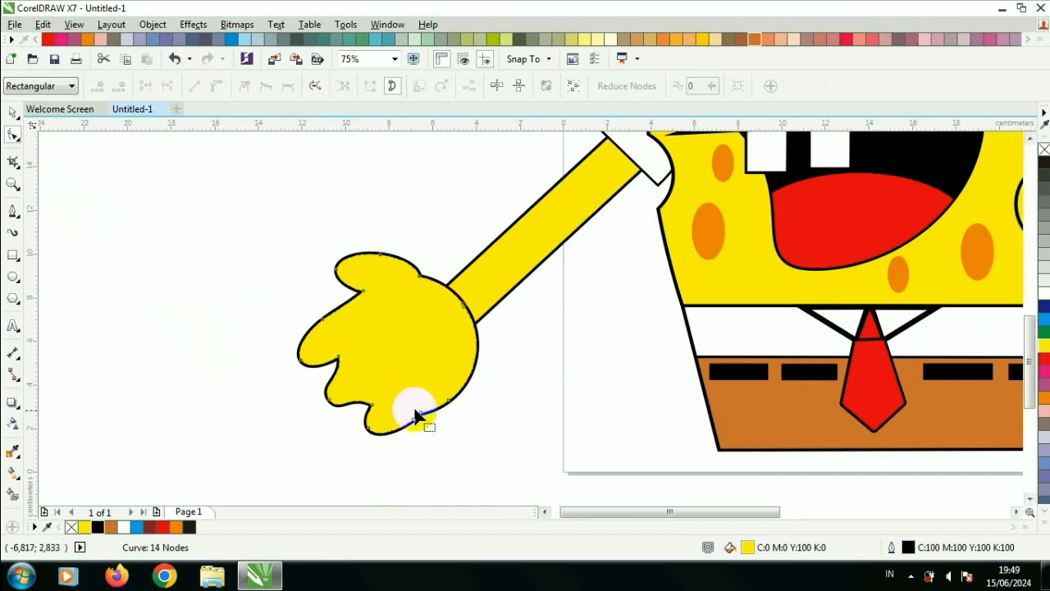
click(411, 418)
scroll(411, 417, up, 3)
scroll(416, 411, down, 4)
scroll(413, 375, up, 2)
click(349, 399)
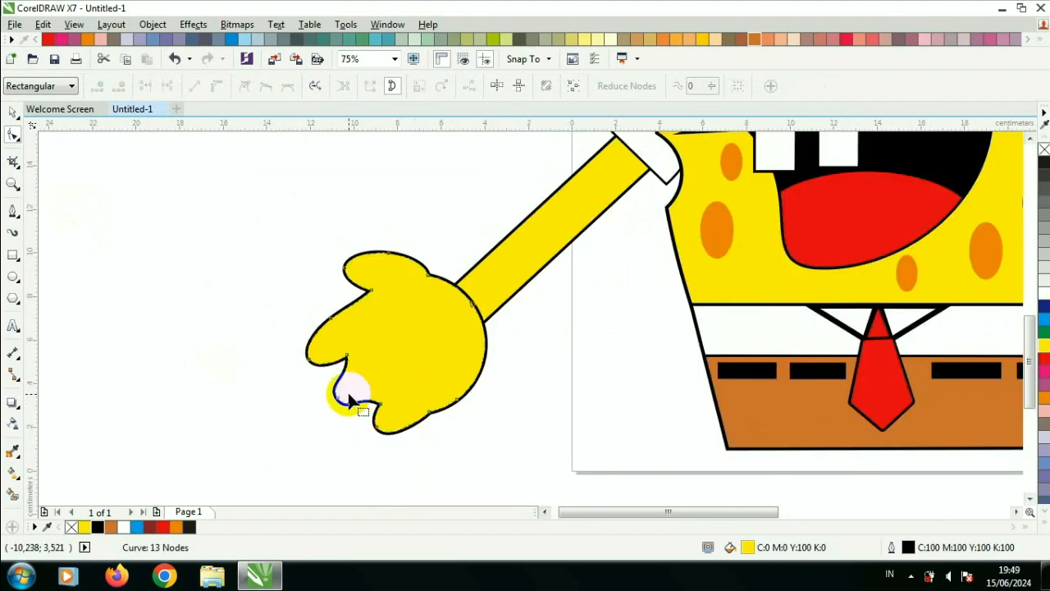
Step: Duplicate the hand and move the copy aside
click(14, 114)
shift+click(501, 264)
click(440, 180)
click(420, 298)
key(ctrl+d)
drag(420, 298, 156, 276)
Step: Weld the left hand to the left arm
click(377, 296)
shift+click(506, 265)
click(424, 85)
Step: Place the hand copy at the end of the right arm, rotated about 192°, and weld them together
click(459, 198)
scroll(413, 261, down, 1)
drag(305, 278, 874, 368)
click(875, 367)
drag(898, 322, 819, 298)
drag(868, 360, 854, 335)
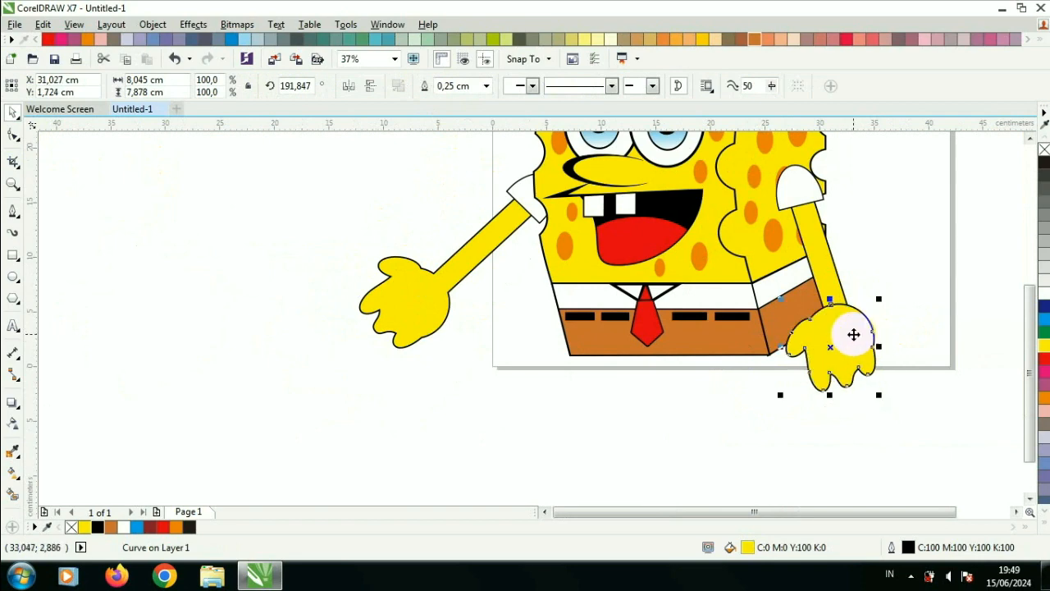
shift+click(816, 260)
click(420, 85)
Step: Draw a rectangle about 3.7 by 3.9 cm below the shorts as a trouser leg
click(890, 243)
scroll(800, 271, down, 3)
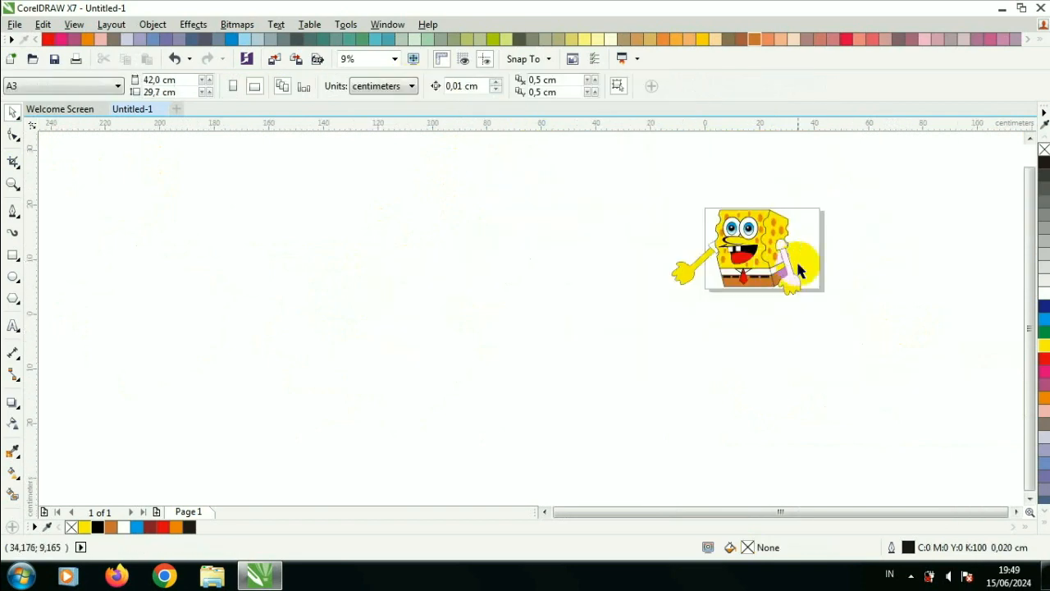
scroll(800, 271, up, 1)
scroll(776, 261, up, 2)
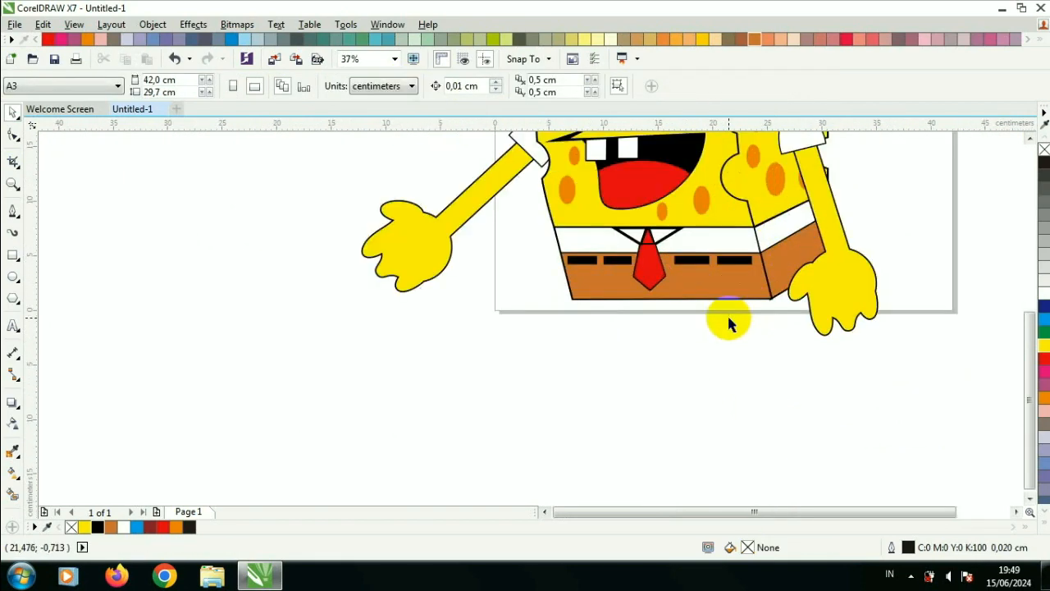
click(13, 256)
drag(493, 262, 573, 348)
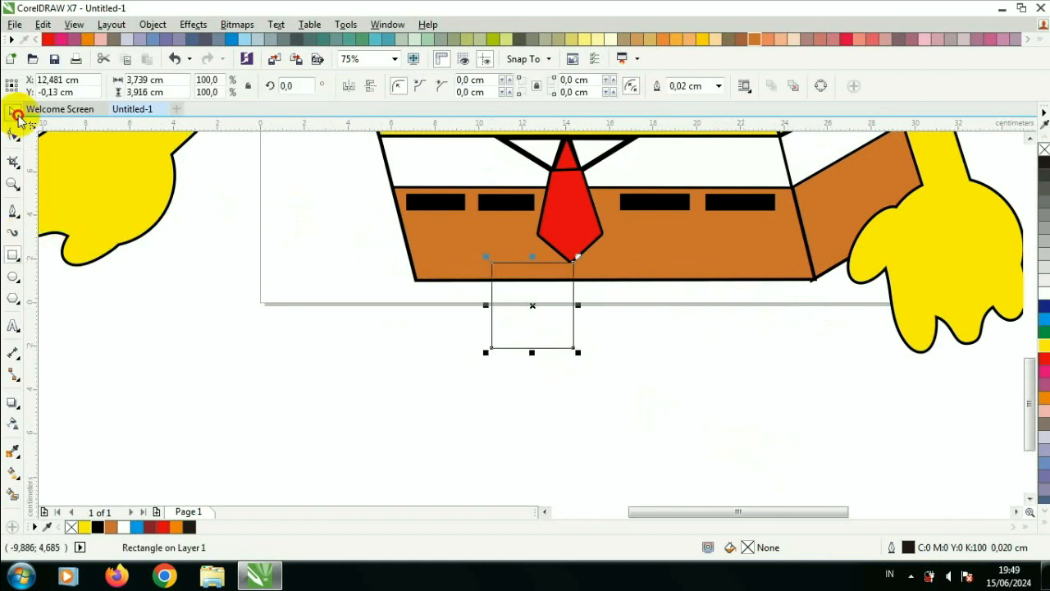
Step: Give the trouser leg a 0.25 cm black outline and a brown fill
key(F12)
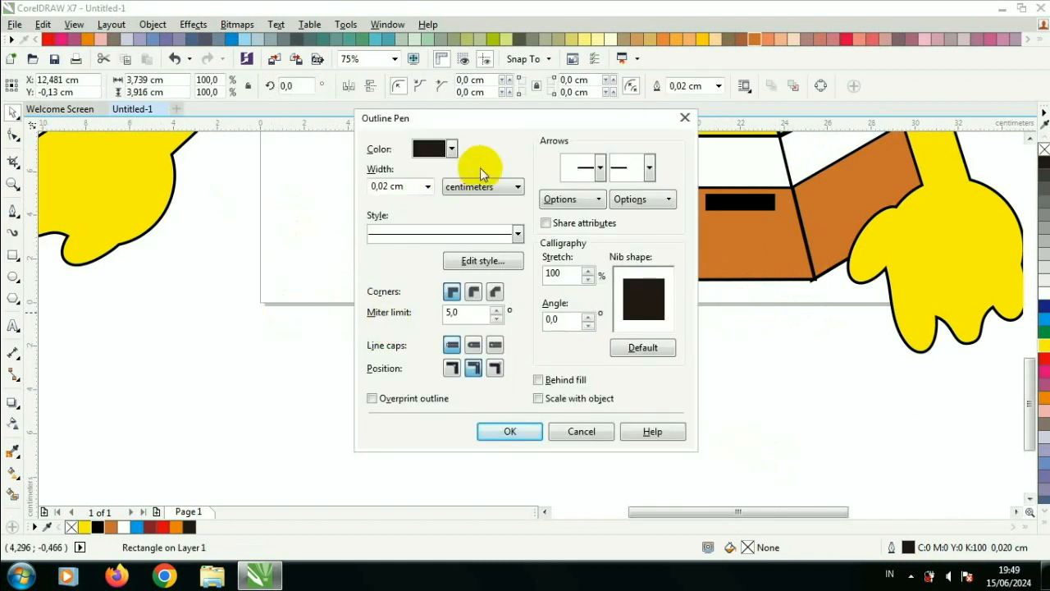
click(427, 186)
click(410, 265)
click(451, 149)
click(470, 246)
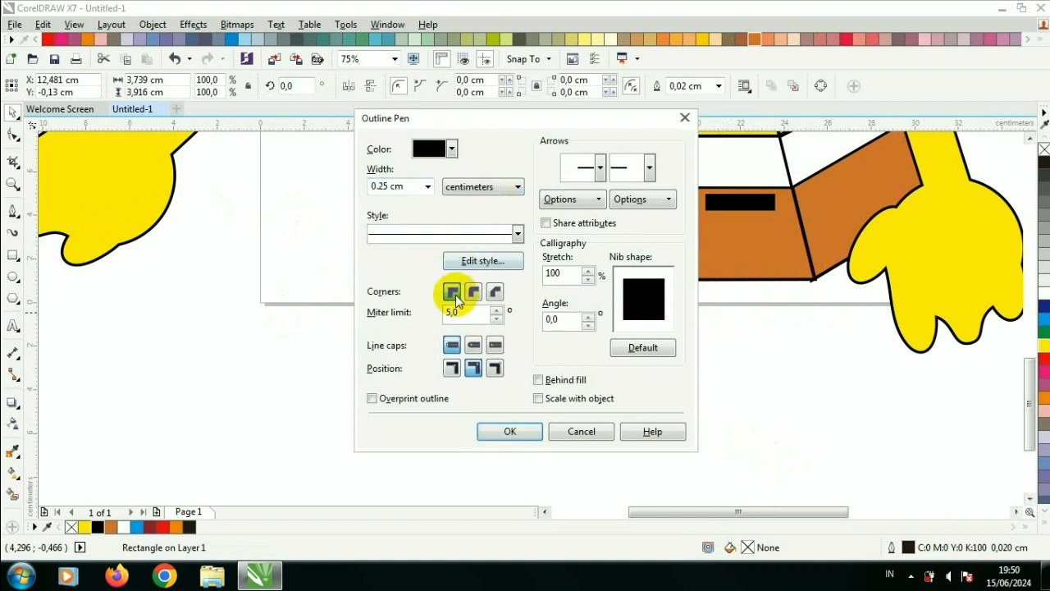
click(509, 431)
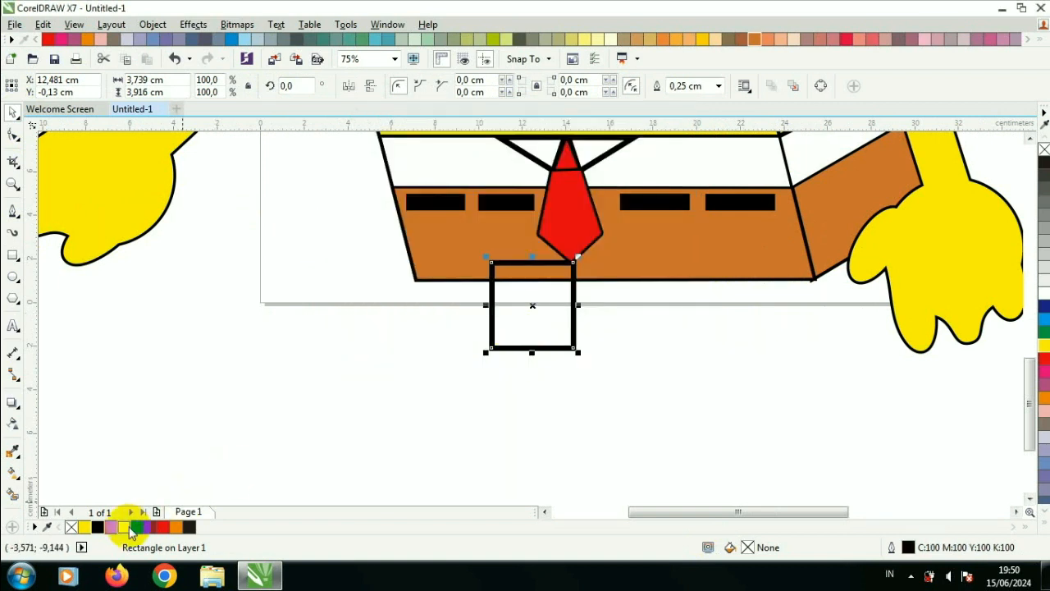
click(110, 529)
click(434, 331)
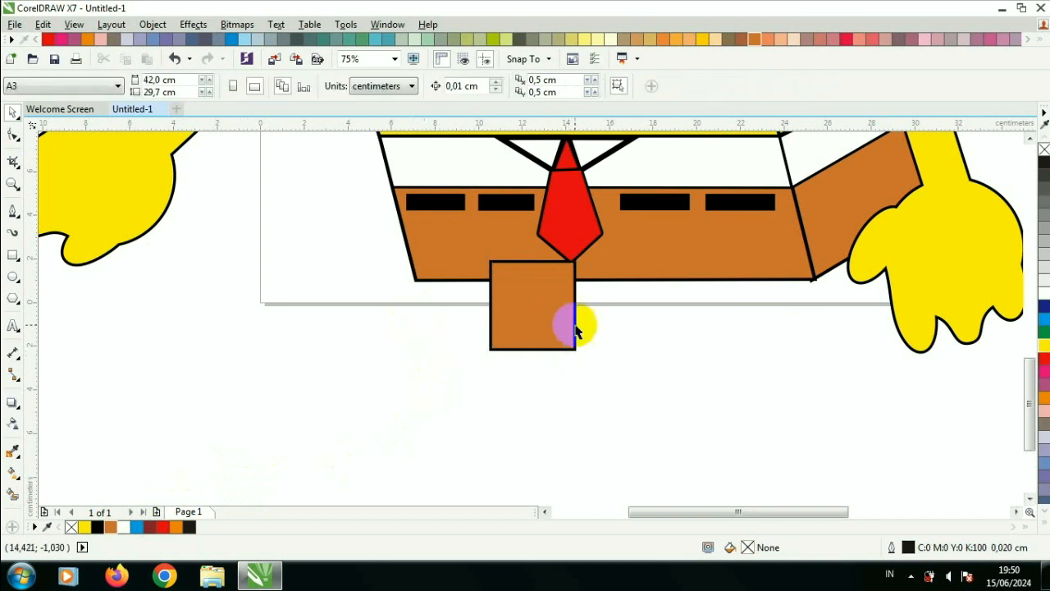
Step: Convert the trouser leg to curves and bend its sides inward
click(533, 323)
click(15, 137)
key(ctrl+q)
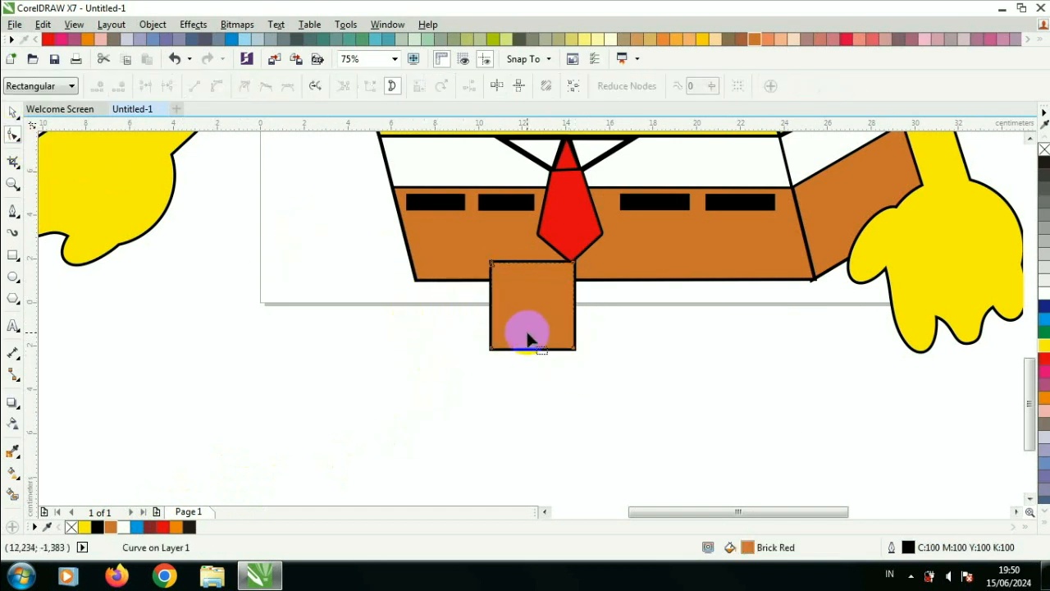
right_click(492, 302)
click(540, 96)
drag(492, 303, 501, 305)
right_click(575, 307)
click(604, 209)
Step: Copy the trouser leg to the right side and weld the legs with the shorts
drag(576, 305, 723, 288)
click(13, 113)
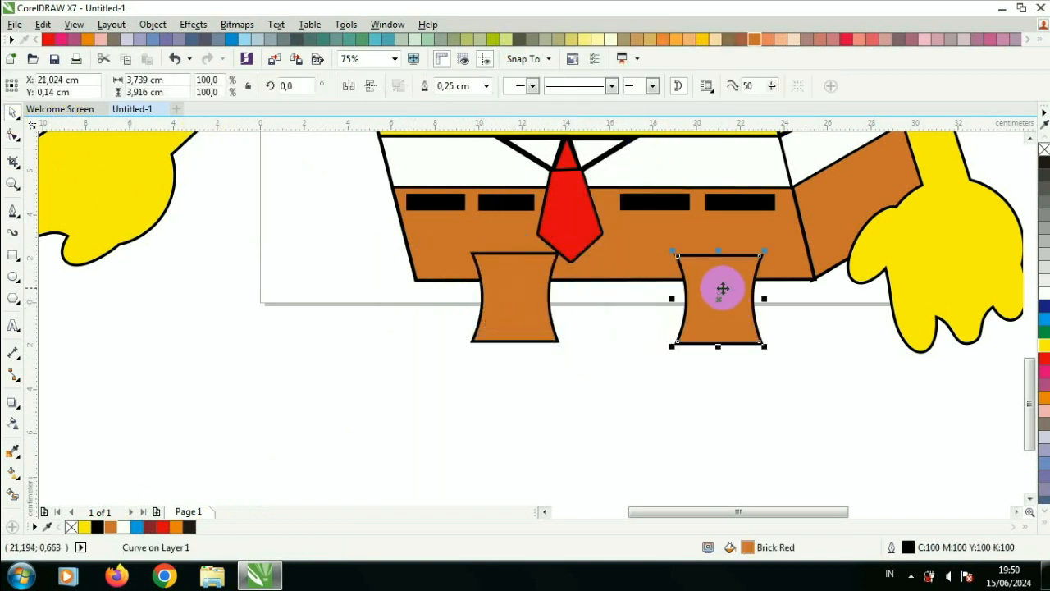
shift+click(554, 266)
shift+click(658, 228)
click(426, 85)
click(624, 354)
Step: Draw a long rectangle about 2.9 by 17.1 cm below the left trouser leg
scroll(625, 357, down, 2)
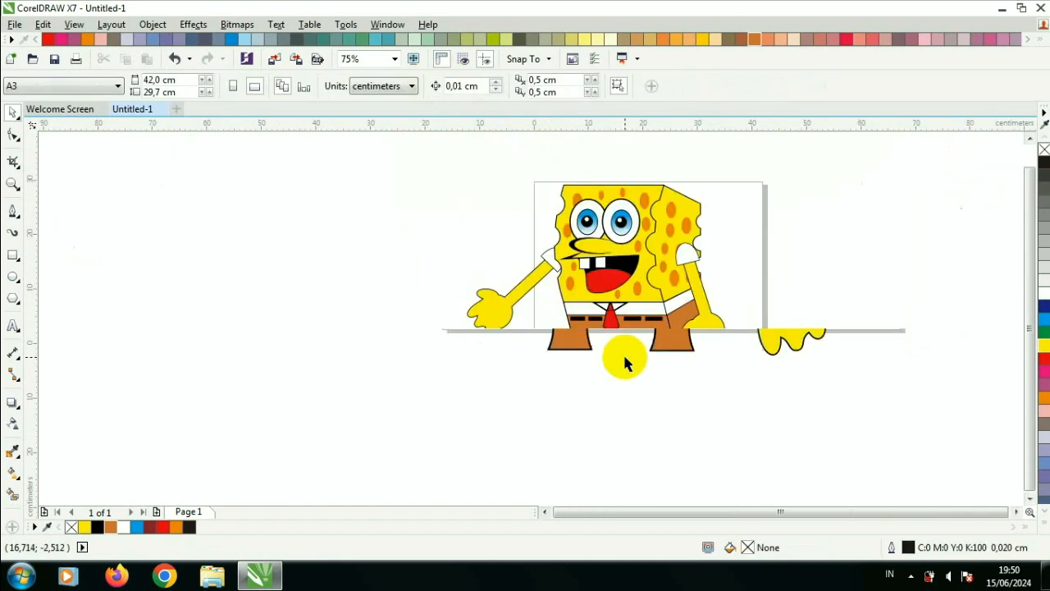
scroll(632, 361, up, 2)
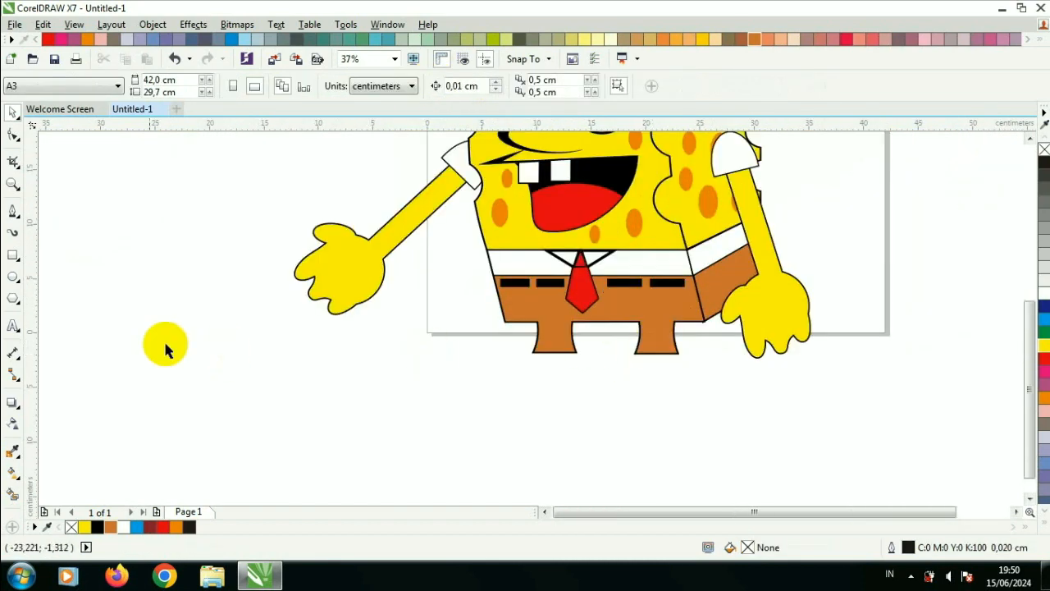
click(13, 255)
drag(543, 351, 575, 484)
click(13, 112)
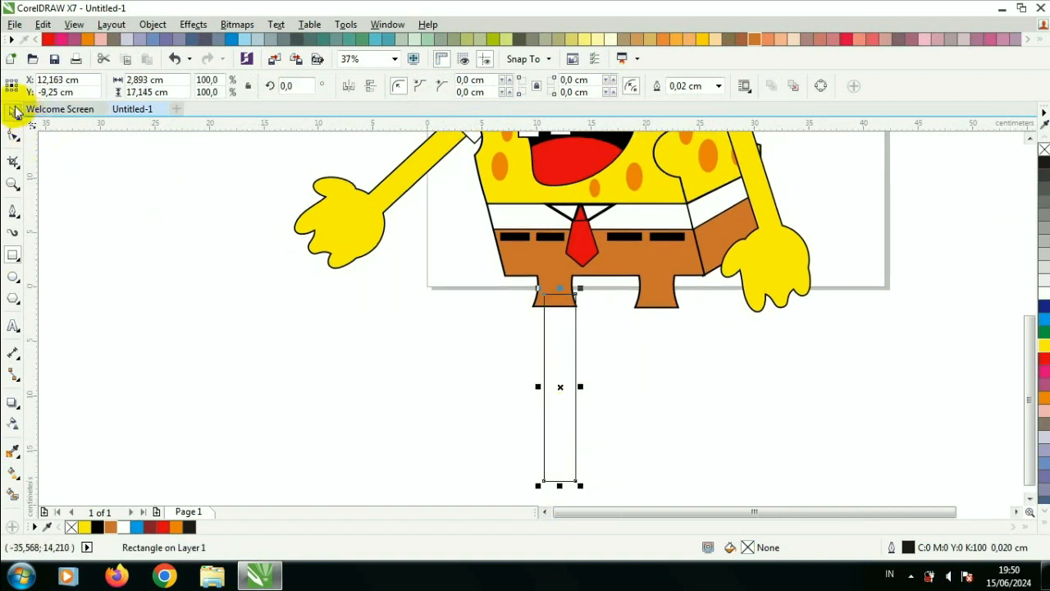
click(686, 355)
click(1044, 351)
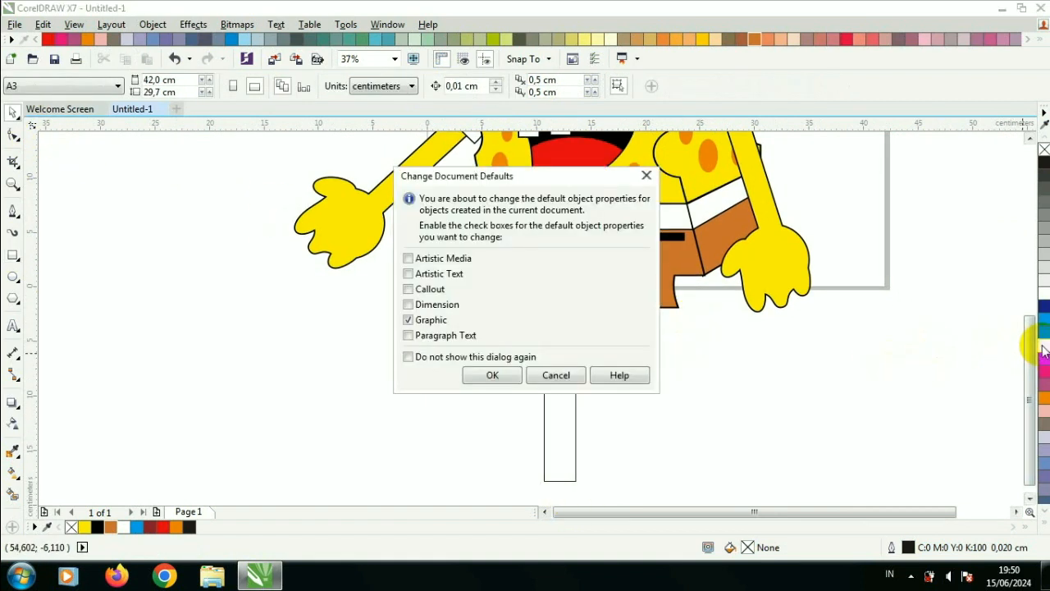
click(647, 179)
Step: Fill the leg rectangle yellow and give it a 0.25 cm black outline
click(566, 338)
click(1044, 346)
key(F12)
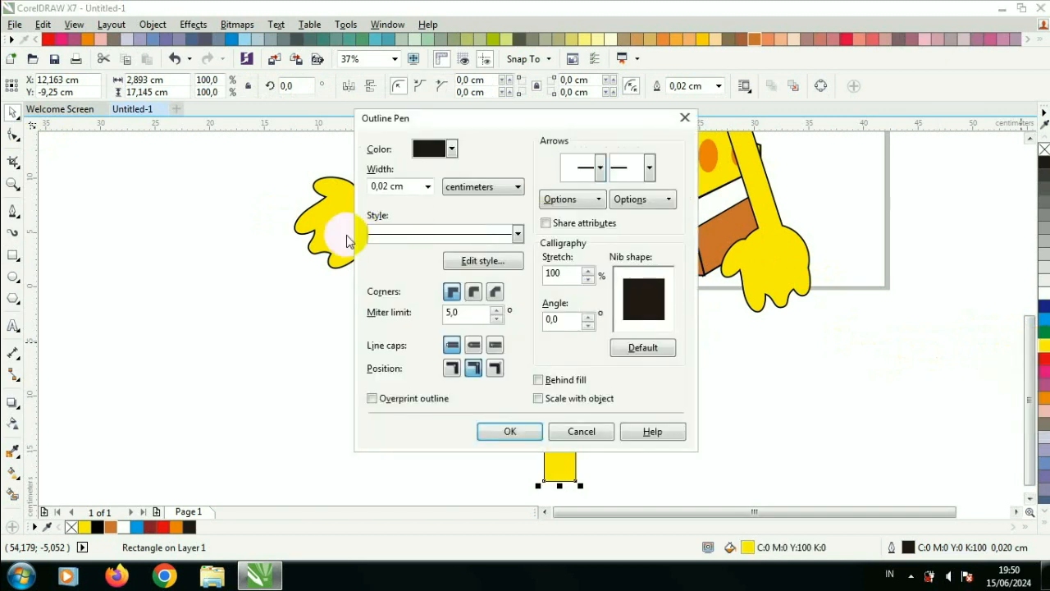
click(428, 186)
click(399, 295)
click(452, 150)
drag(494, 182, 492, 242)
click(482, 249)
click(517, 430)
Step: Convert the leg to curves and shift its bottom nodes so the leg slants
scroll(554, 324, up, 2)
mouse_move(574, 334)
mouse_down()
mouse_move(546, 339)
mouse_move(557, 340)
mouse_up()
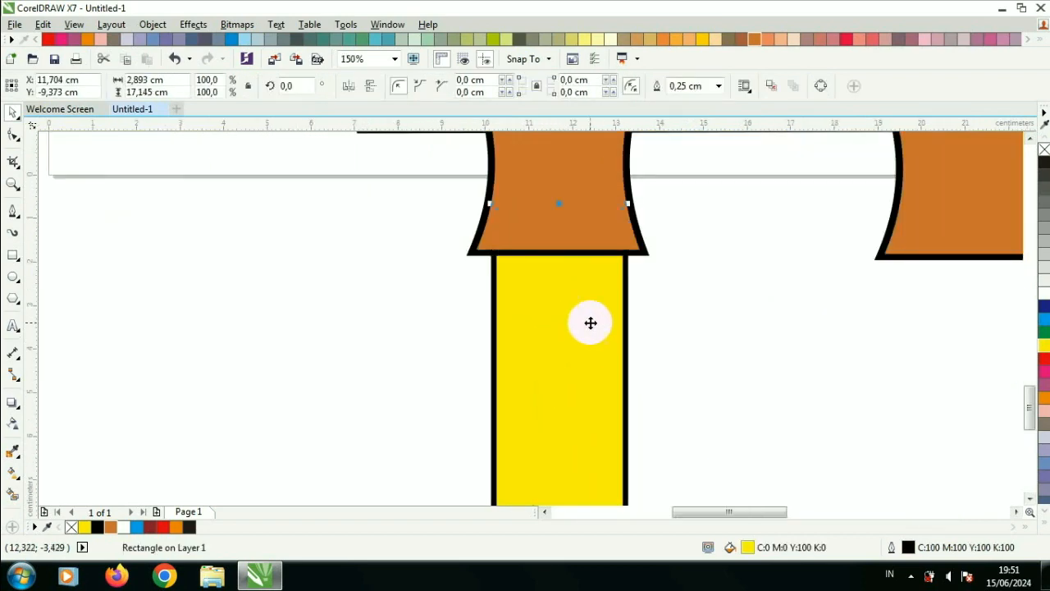
scroll(607, 344, down, 3)
scroll(626, 368, up, 1)
key(ctrl+q)
click(12, 134)
mouse_move(580, 419)
mouse_down()
mouse_move(596, 424)
mouse_move(564, 430)
mouse_up()
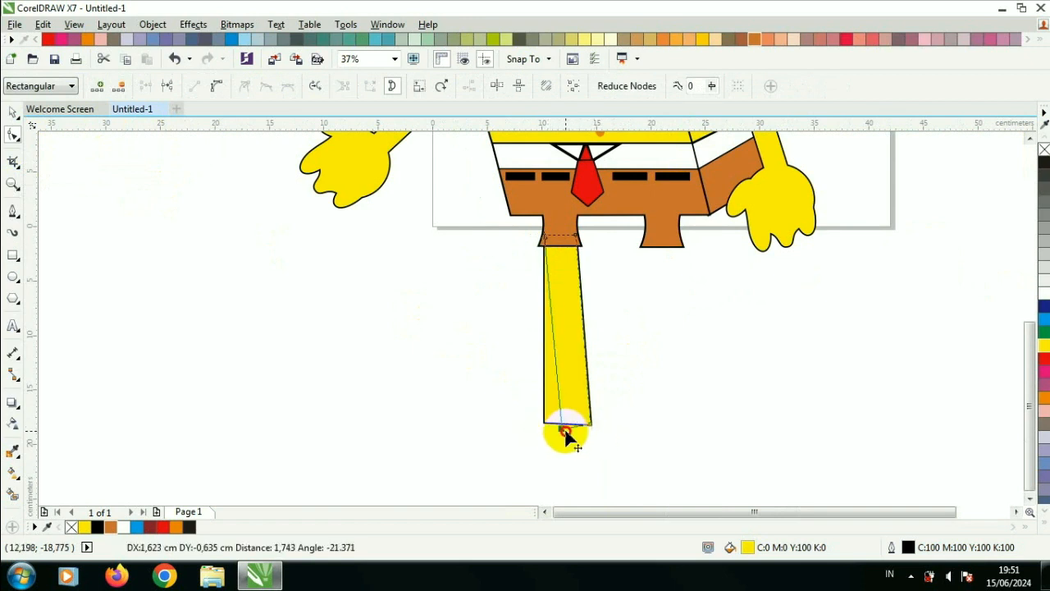
Step: Copy the leg under the right trouser leg
click(13, 113)
drag(528, 293, 670, 309)
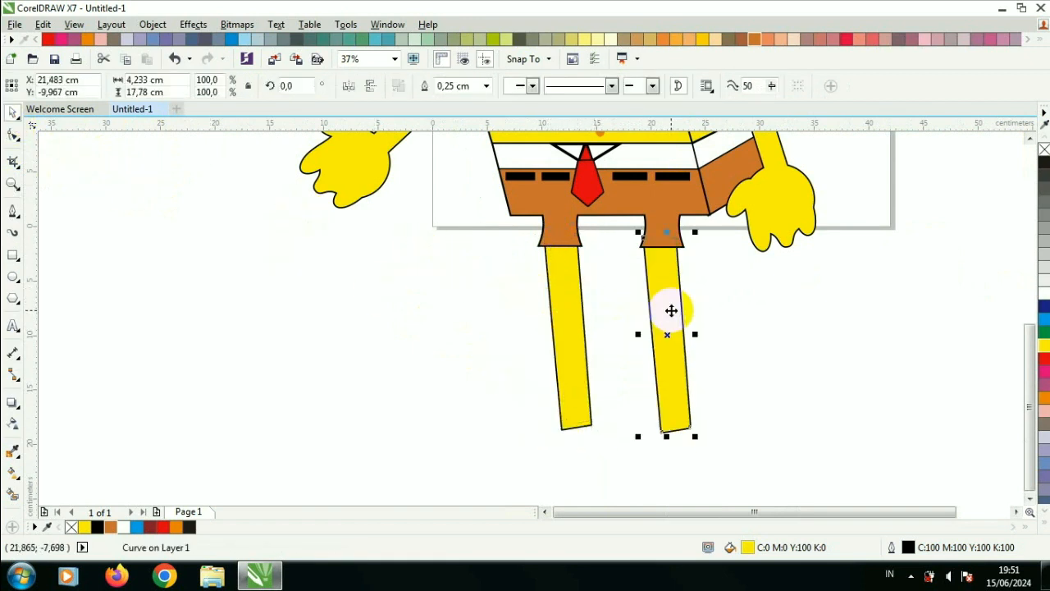
click(699, 308)
scroll(699, 308, down, 2)
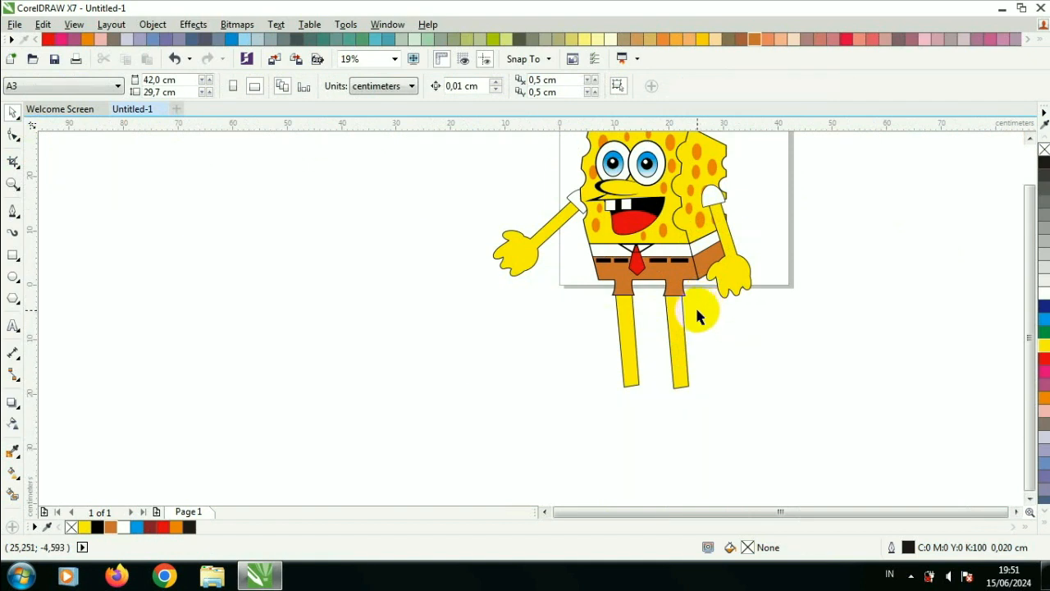
scroll(696, 310, down, 1)
scroll(677, 258, up, 1)
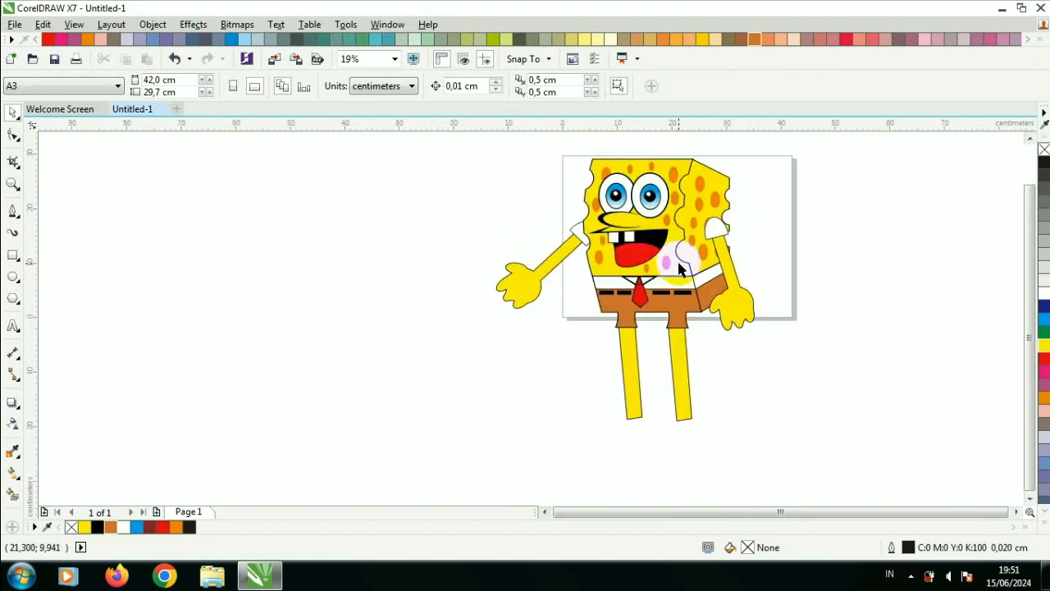
Step: Draw two tilted ovals at the bottom of the legs as shoes
click(12, 279)
drag(584, 410, 706, 432)
scroll(648, 443, up, 2)
click(734, 432)
drag(756, 388, 721, 348)
click(349, 87)
drag(671, 408, 738, 407)
double_click(602, 407)
drag(648, 374, 630, 354)
click(621, 394)
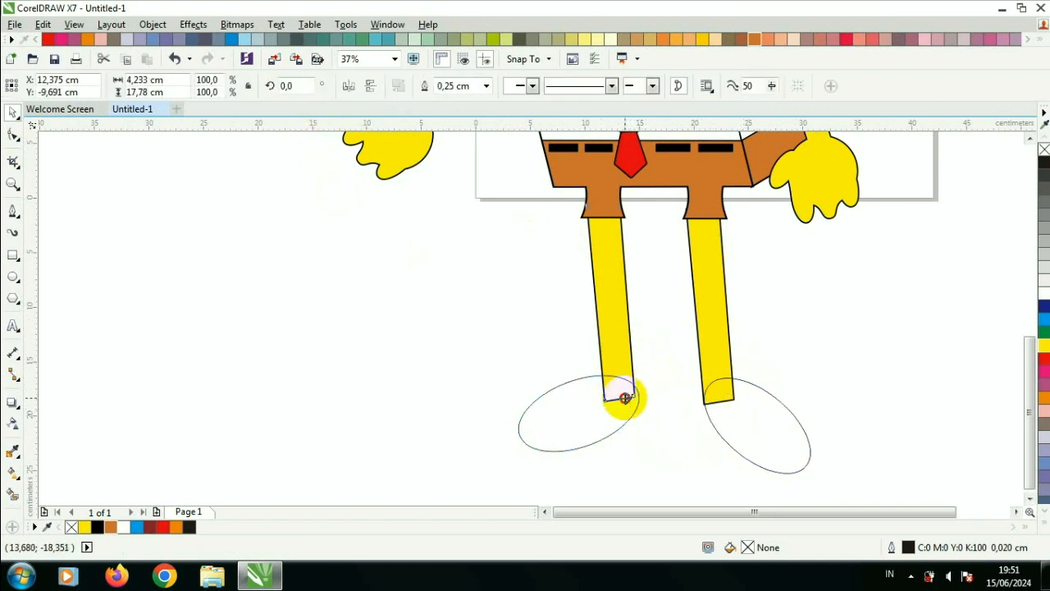
Step: Fill both shoe ovals black
shift+click(774, 403)
click(97, 527)
key(ctrl+z)
click(522, 421)
shift+click(708, 421)
click(99, 527)
click(476, 443)
scroll(715, 432, up, 1)
drag(759, 425, 754, 415)
click(487, 387)
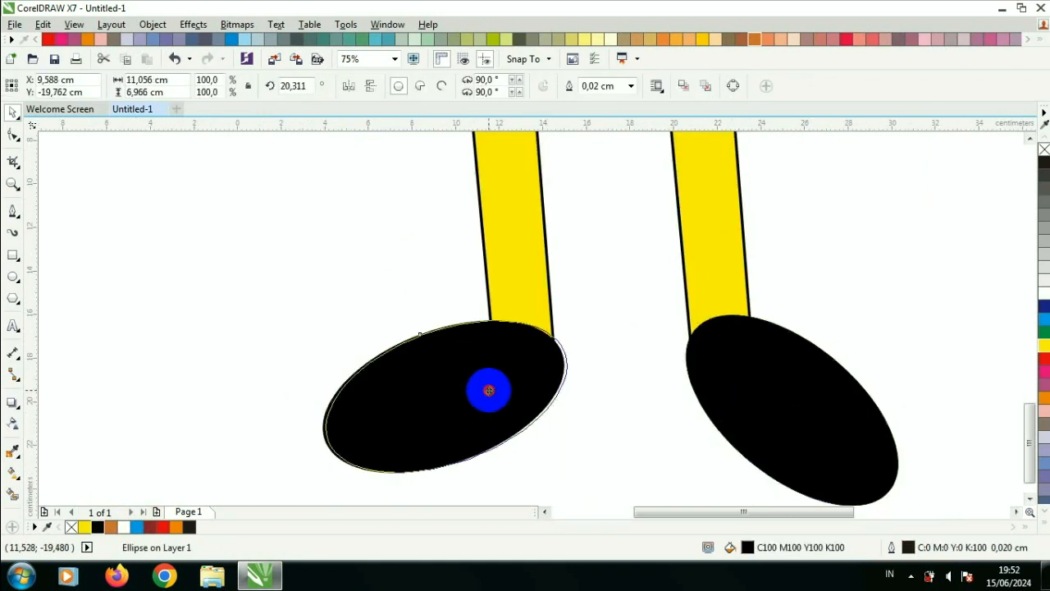
Step: Draw a small black rectangle on the left shoe and copy it, rotated, onto the right shoe
click(211, 347)
click(13, 255)
drag(495, 367, 566, 435)
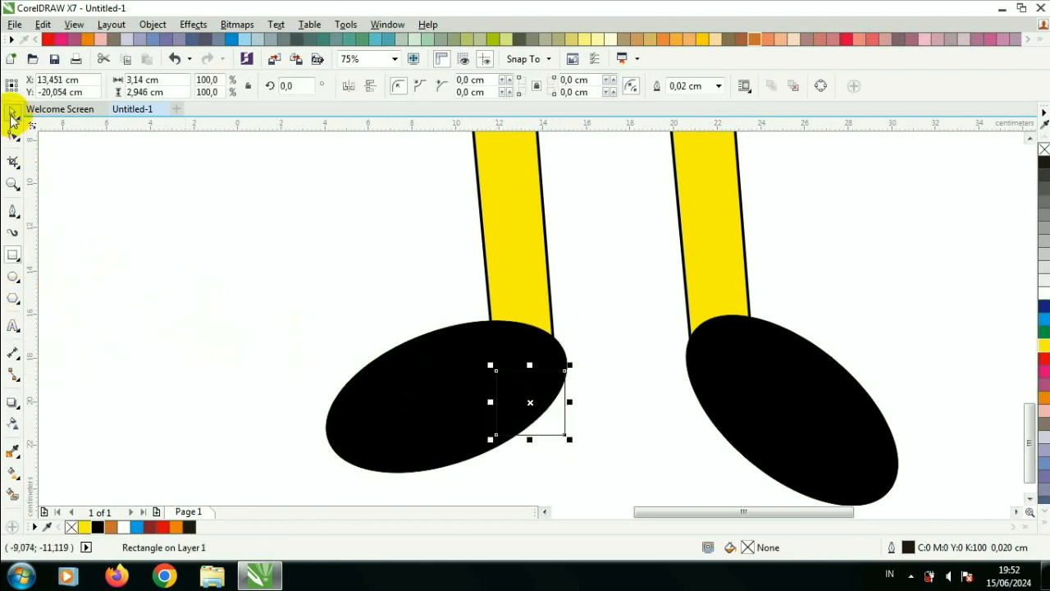
click(100, 527)
drag(570, 413, 748, 403)
click(746, 402)
drag(764, 349, 711, 374)
Step: Weld each black rectangle to its shoe oval
scroll(734, 378, up, 2)
shift+click(795, 345)
click(425, 88)
click(322, 380)
shift+click(320, 309)
click(430, 88)
click(489, 265)
scroll(489, 266, down, 2)
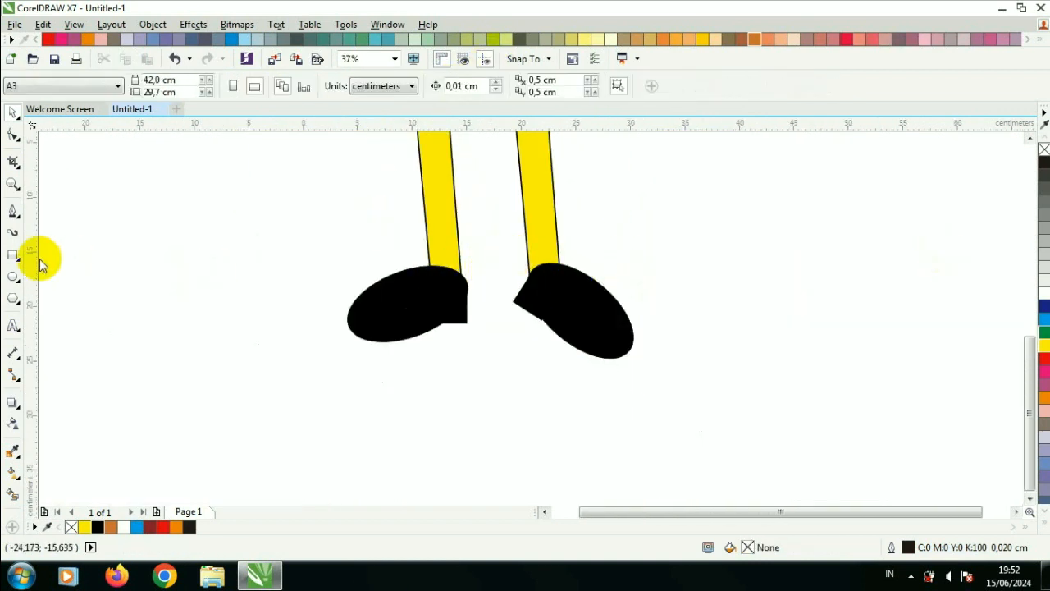
Step: Draw a black rectangle at the bottom of the left leg and weld it to the left shoe
click(13, 255)
scroll(406, 243, up, 1)
drag(438, 245, 519, 310)
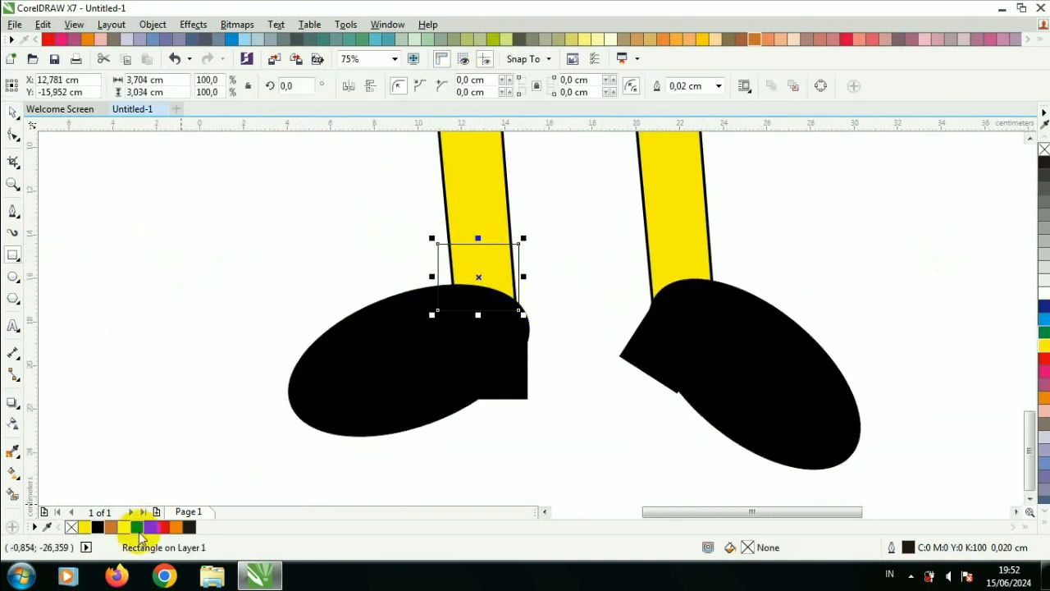
click(97, 527)
shift+click(386, 410)
click(13, 113)
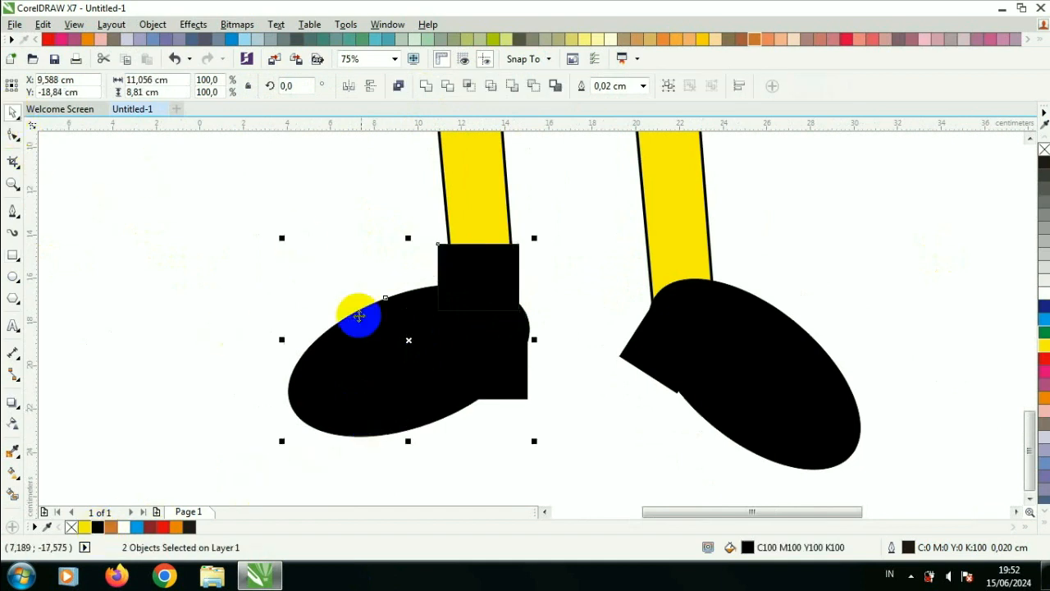
click(425, 86)
Step: Draw another black rectangle, move it to the bottom of the right leg, and weld it to the right shoe
click(13, 255)
drag(438, 245, 518, 325)
scroll(520, 300, up, 2)
drag(509, 241, 678, 238)
scroll(500, 263, down, 2)
click(102, 527)
drag(873, 466, 490, 202)
click(419, 87)
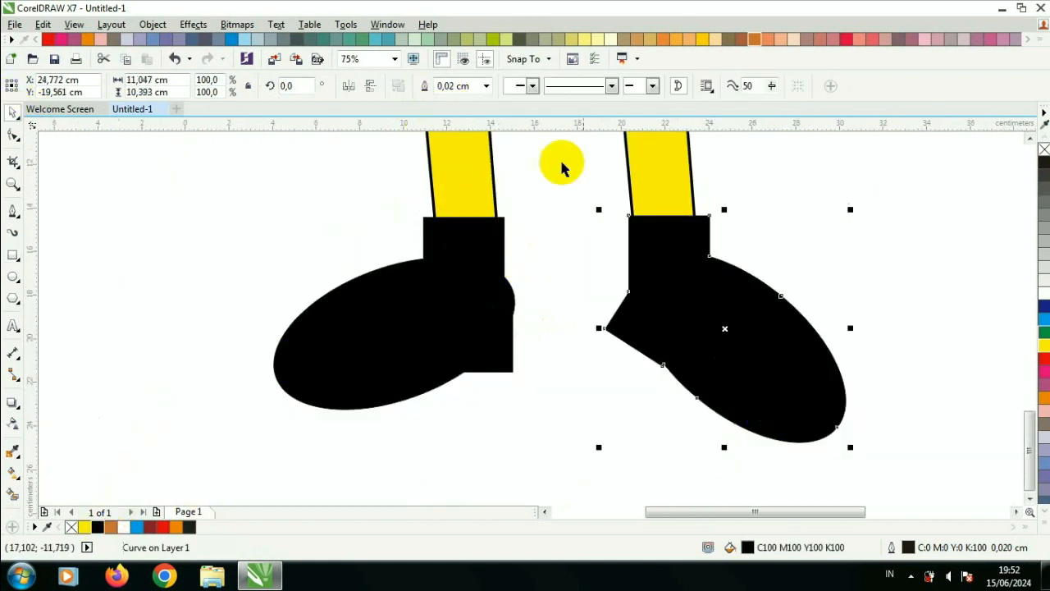
Step: Adjust a node at the heel of the right shoe with the Shape tool
click(560, 164)
scroll(733, 236, down, 2)
scroll(738, 179, up, 2)
click(637, 415)
click(13, 136)
scroll(678, 420, up, 2)
drag(682, 399, 682, 398)
drag(534, 398, 519, 399)
scroll(284, 413, down, 6)
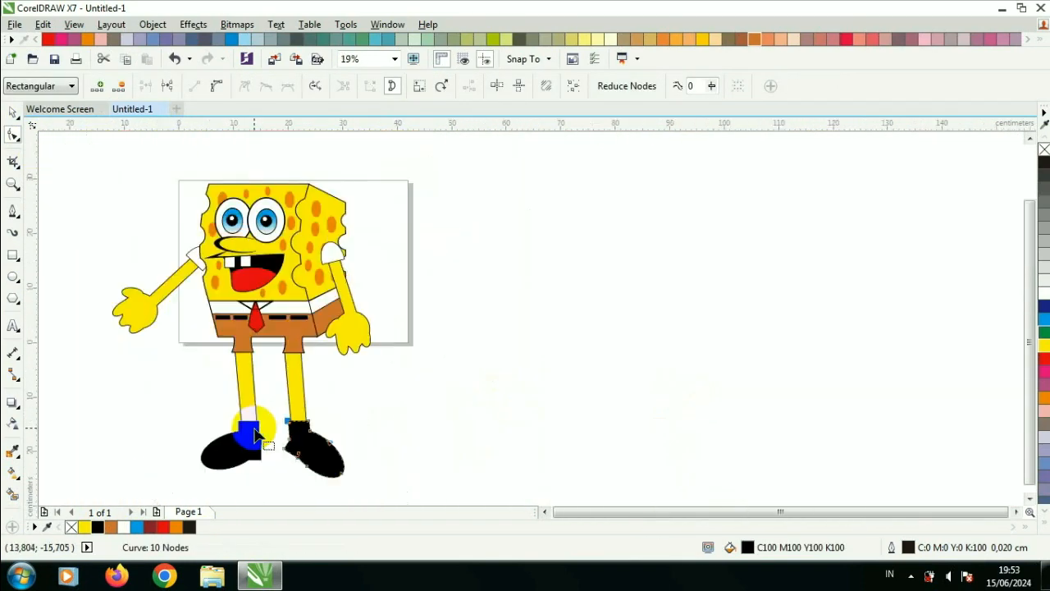
Step: Draw a small white circle on the left shoe and copy it onto the right shoe
click(13, 111)
scroll(207, 410, up, 3)
click(13, 277)
scroll(229, 433, up, 2)
drag(201, 367, 242, 403)
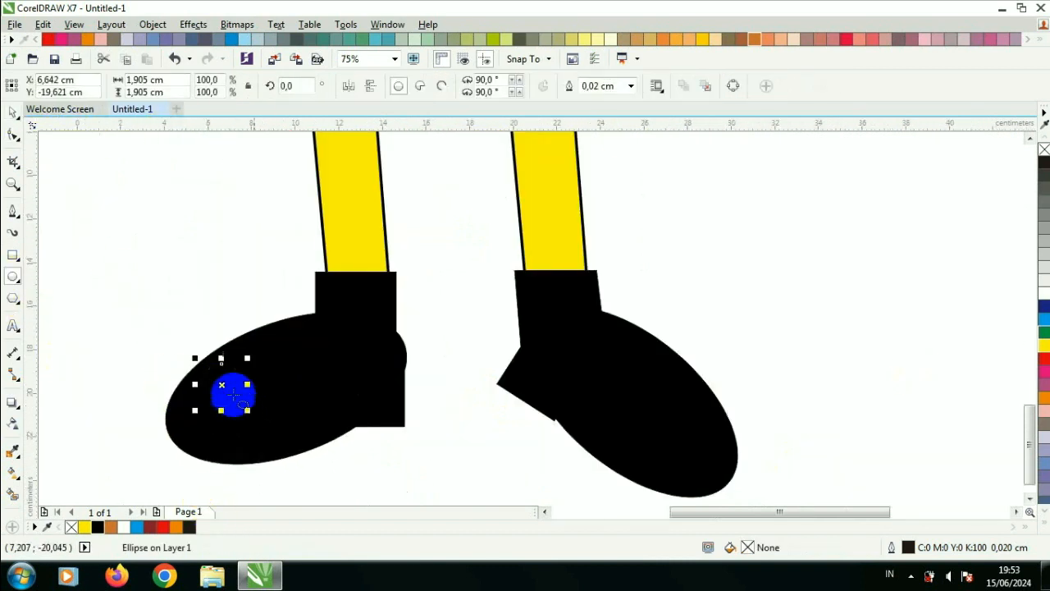
click(1044, 287)
click(13, 111)
drag(205, 361, 708, 440)
click(753, 333)
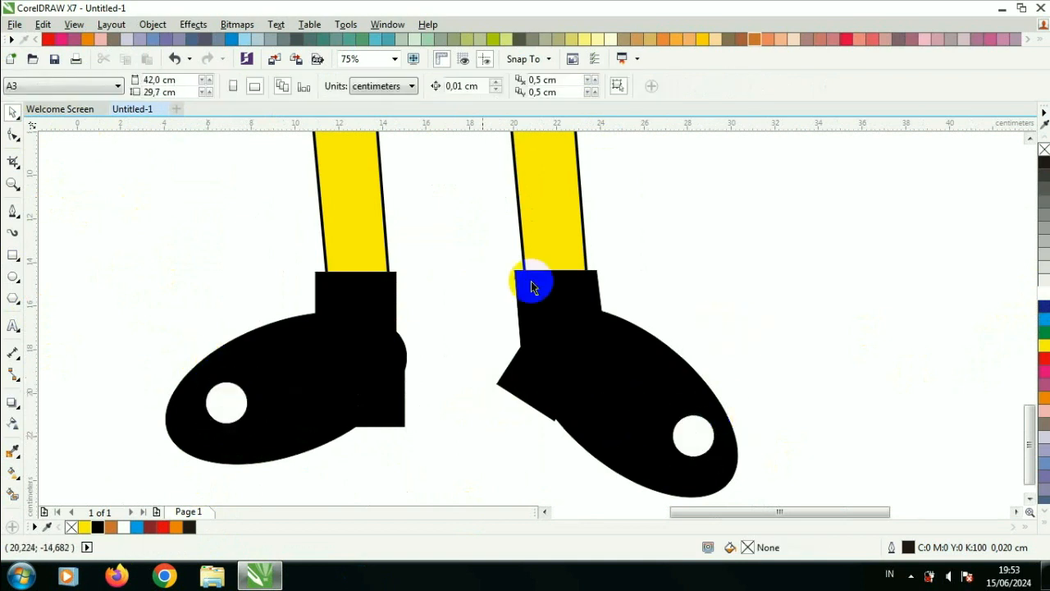
Step: Draw a four-sided sock shape across the left leg above the shoe and fill it white
click(15, 215)
click(310, 182)
click(389, 181)
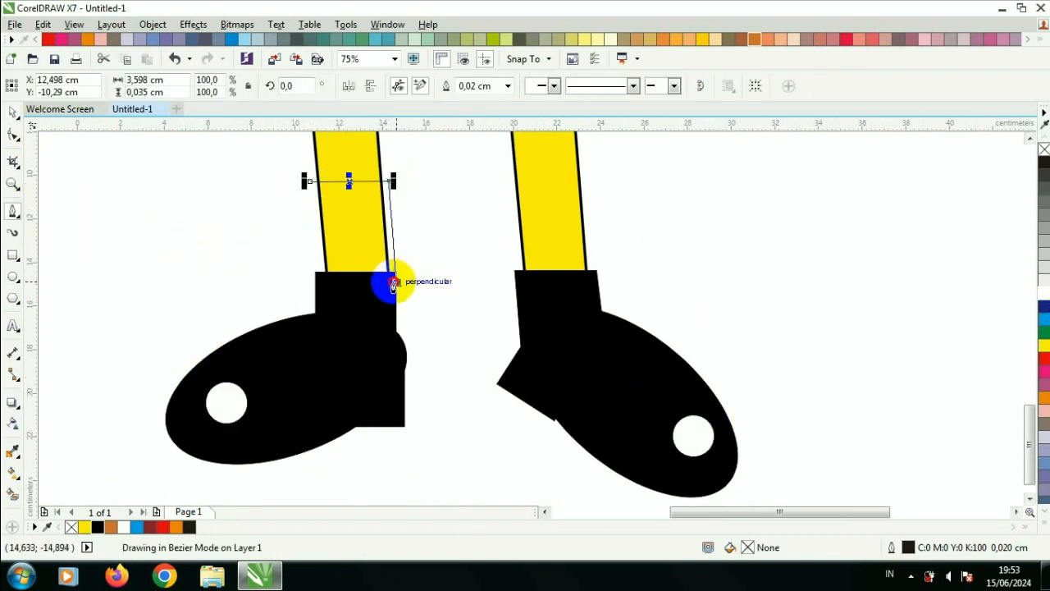
click(395, 281)
click(315, 282)
click(310, 181)
click(13, 113)
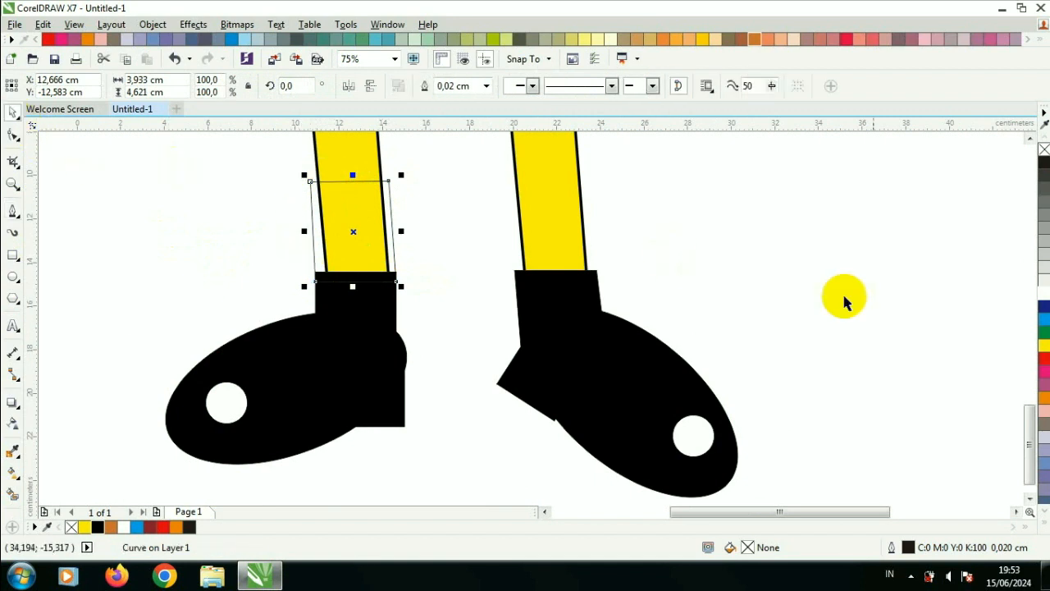
click(1044, 294)
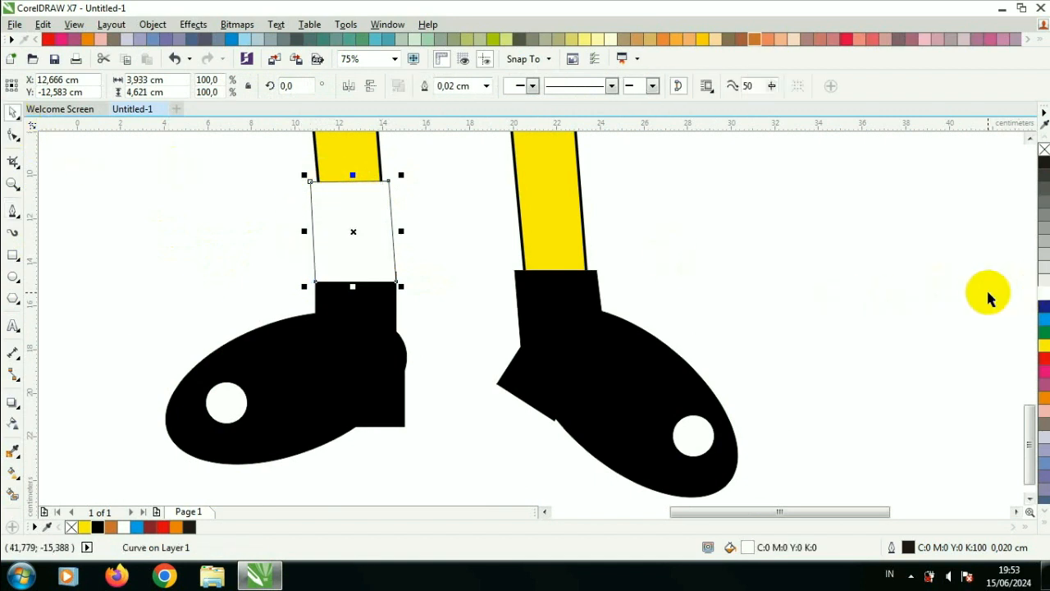
Step: Set the sock's outline to 0.25 cm black in the Outline Pen settings
key(F12)
click(424, 186)
click(405, 306)
click(450, 149)
drag(496, 197, 496, 241)
click(468, 252)
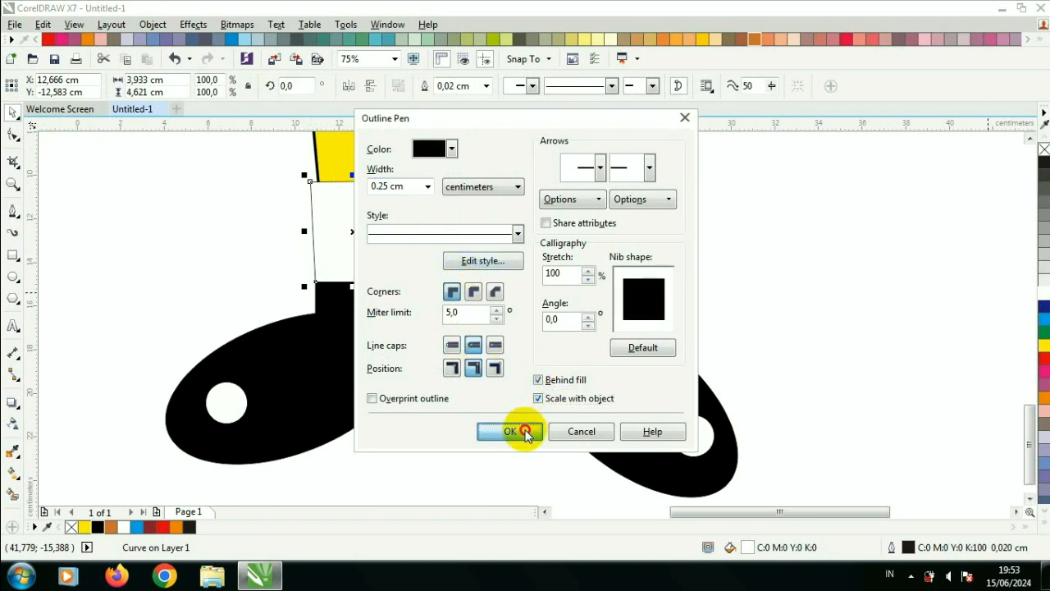
click(525, 432)
Step: Move the sock's lower nodes with the Shape tool to fit the leg edges
click(161, 201)
click(13, 134)
scroll(308, 292, up, 2)
click(327, 263)
drag(331, 259, 338, 260)
drag(659, 260, 649, 260)
scroll(644, 231, down, 3)
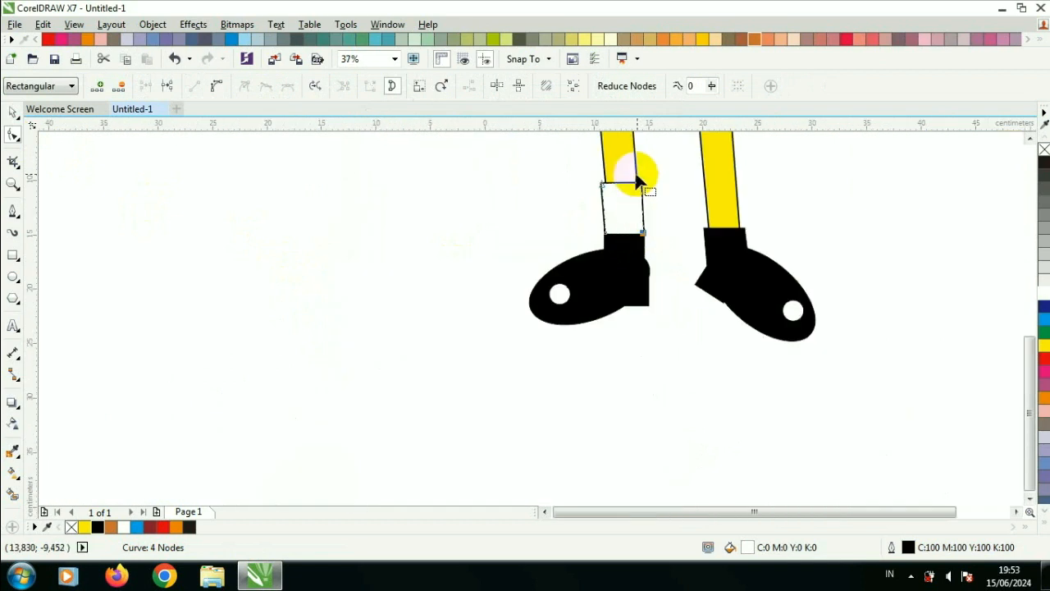
Step: Copy the white sock onto the right leg
scroll(634, 170, up, 1)
click(13, 112)
drag(599, 225, 801, 222)
click(890, 211)
scroll(936, 192, down, 5)
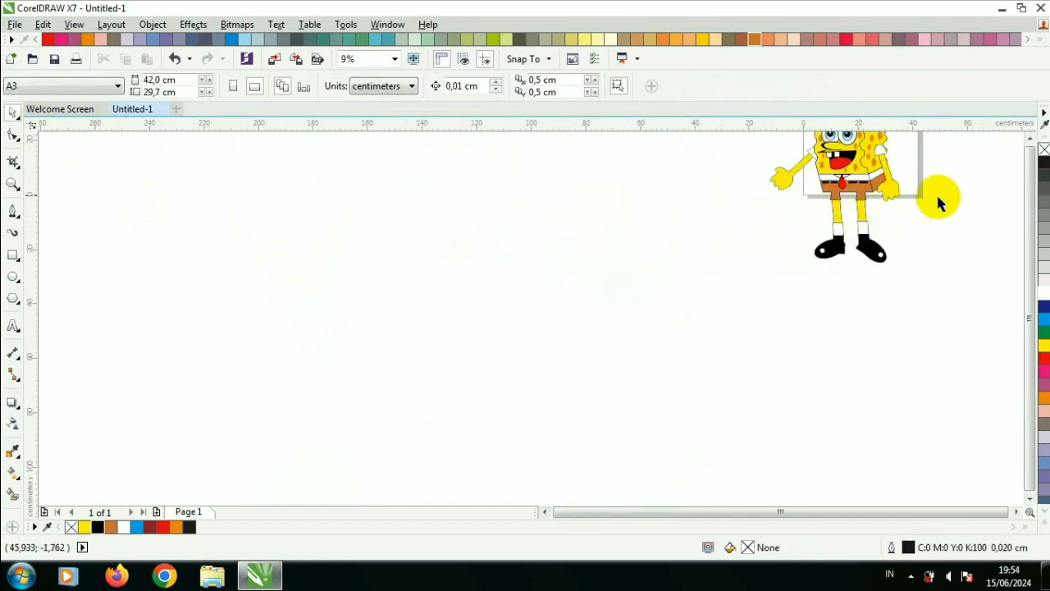
Step: Select the whole character and move it onto the page
click(1030, 138)
drag(946, 383, 946, 383)
drag(903, 343, 874, 308)
scroll(868, 249, up, 2)
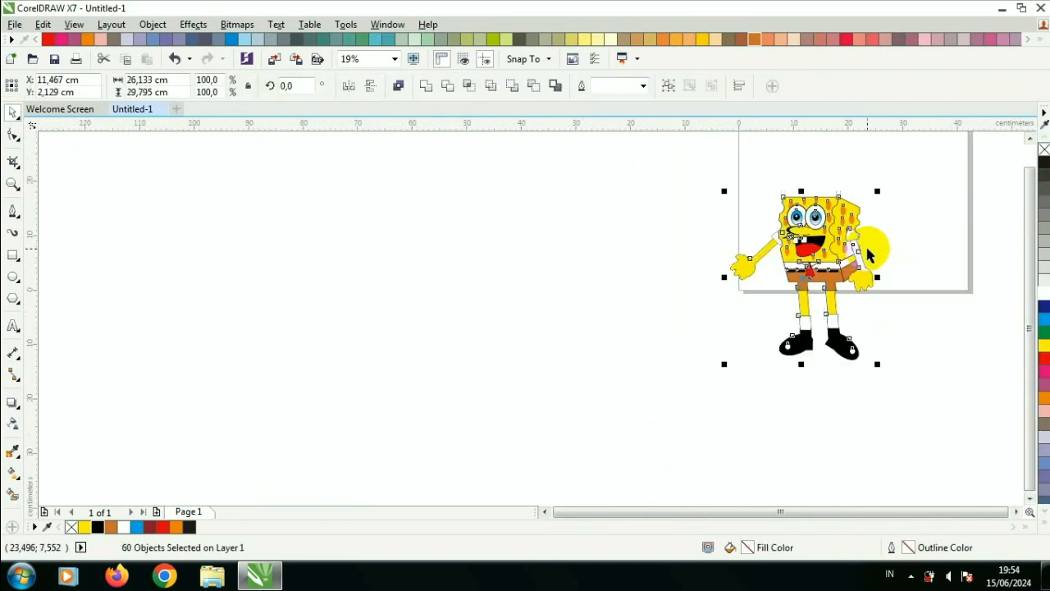
scroll(817, 269, down, 1)
drag(813, 269, 855, 209)
drag(894, 312, 878, 293)
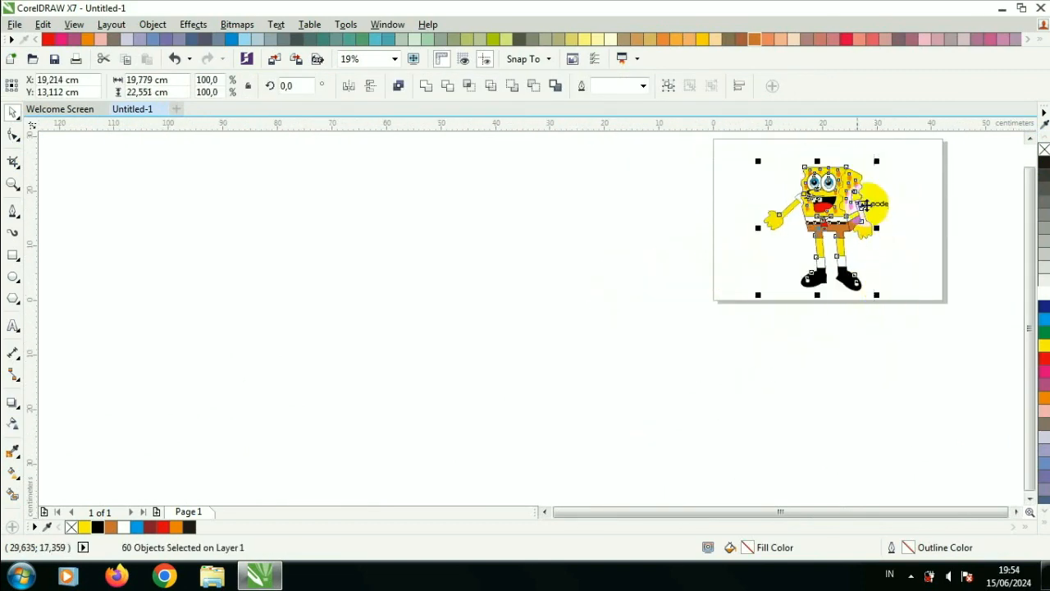
Step: Create a page-sized rectangle, fill it blue, and send it behind the character
click(720, 165)
double_click(14, 255)
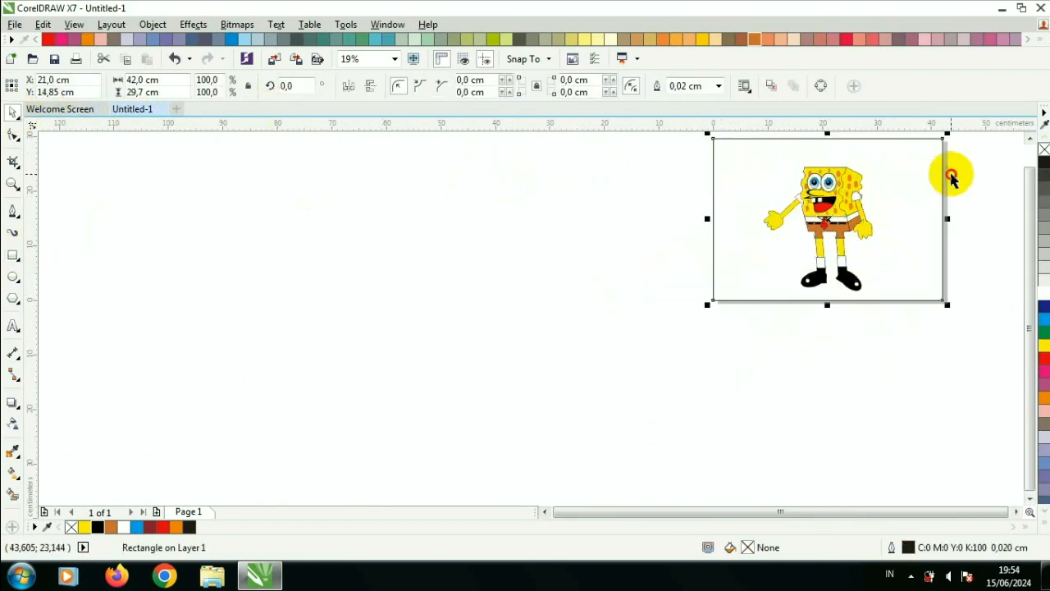
click(1044, 317)
click(707, 164)
click(396, 65)
click(401, 86)
click(392, 215)
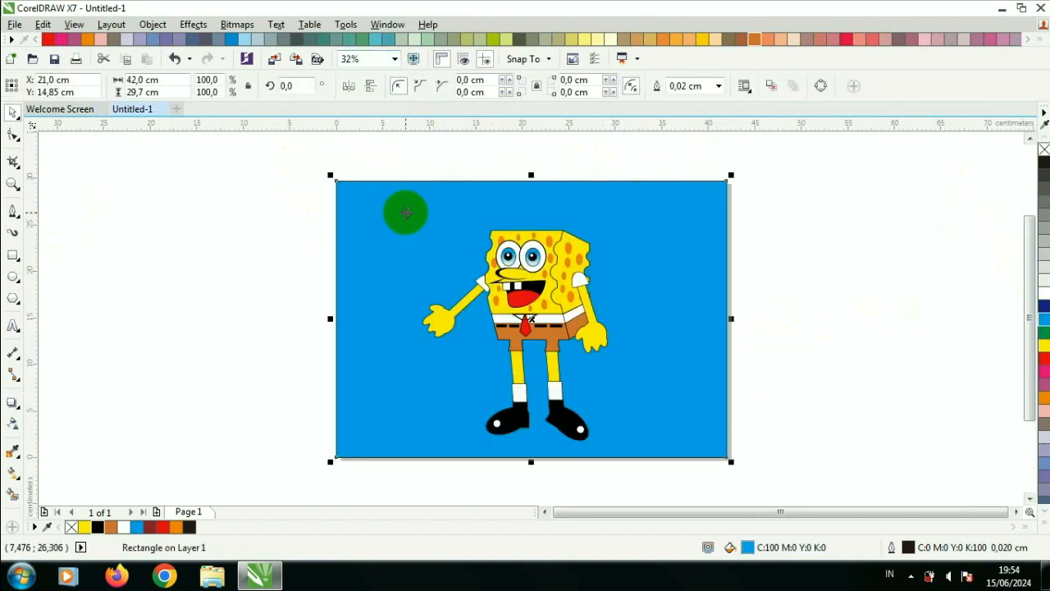
Step: Apply a linear gradient to the background, from white at the bottom to blue at the top
click(14, 471)
drag(667, 441, 666, 441)
drag(667, 291, 670, 222)
drag(669, 223, 670, 208)
click(13, 112)
click(245, 165)
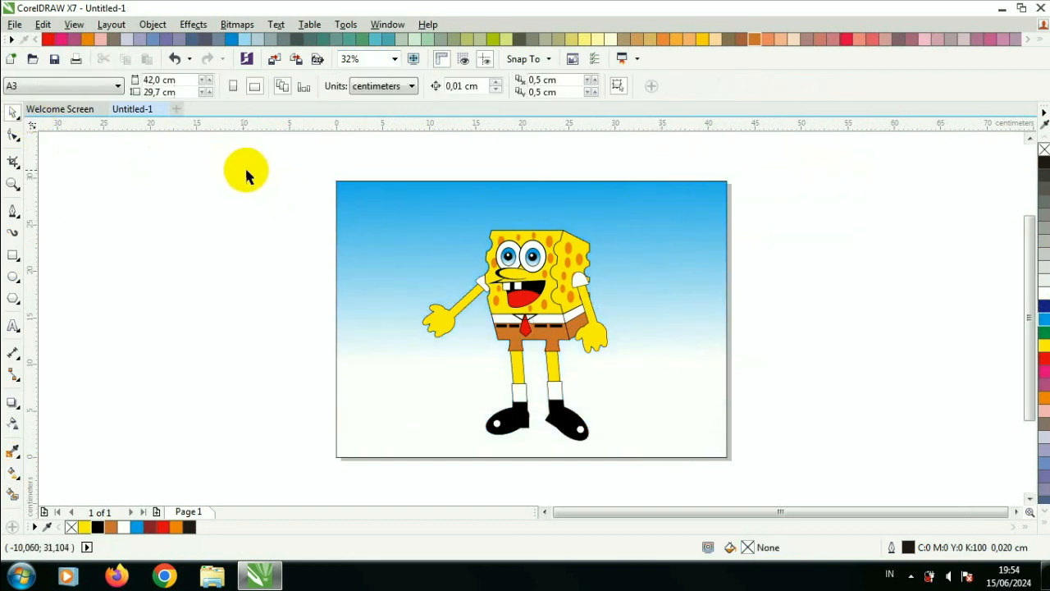
Step: Remove the background rectangle's outline
click(355, 189)
click(718, 86)
click(712, 102)
Step: Select everything and view the drawing in full-screen preview
click(550, 224)
drag(289, 158, 779, 484)
key(F9)
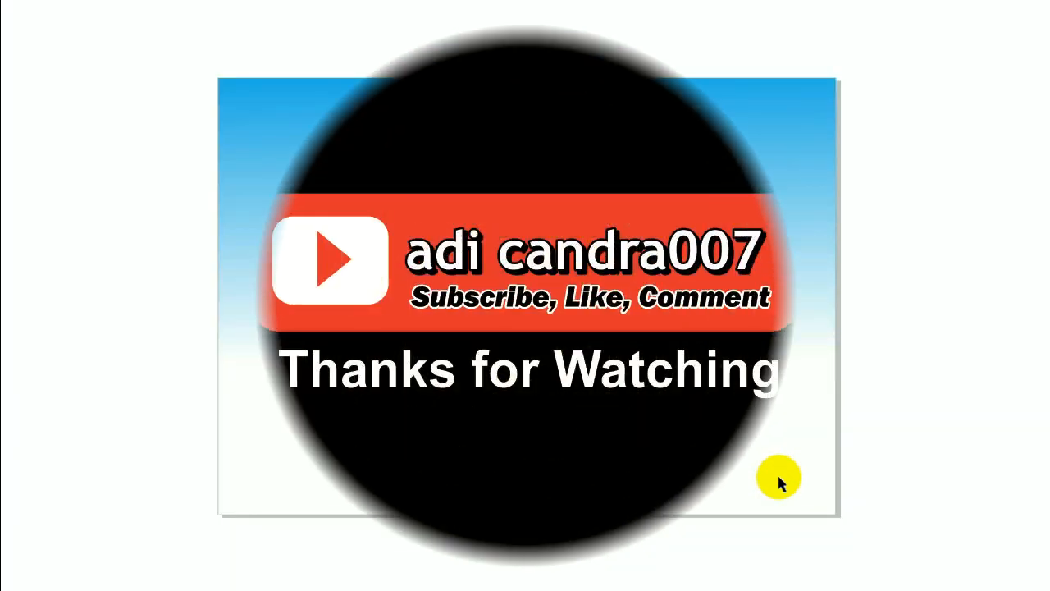